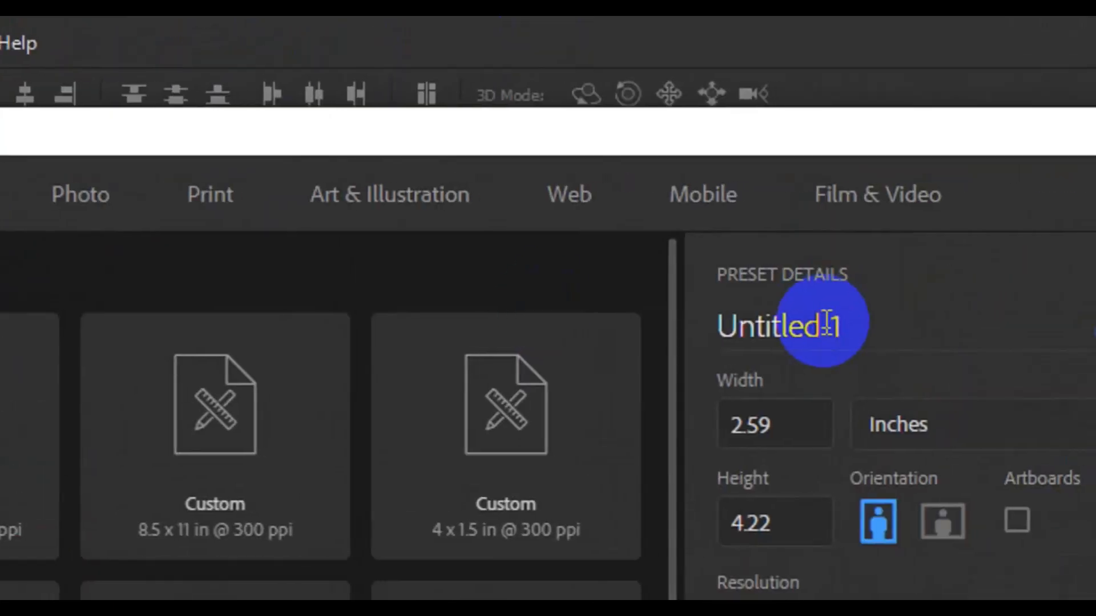
Create a 2.59 × 4.22 in, 300 ppi CMYK document named 'CreativeID' and zoom out
click(826, 324)
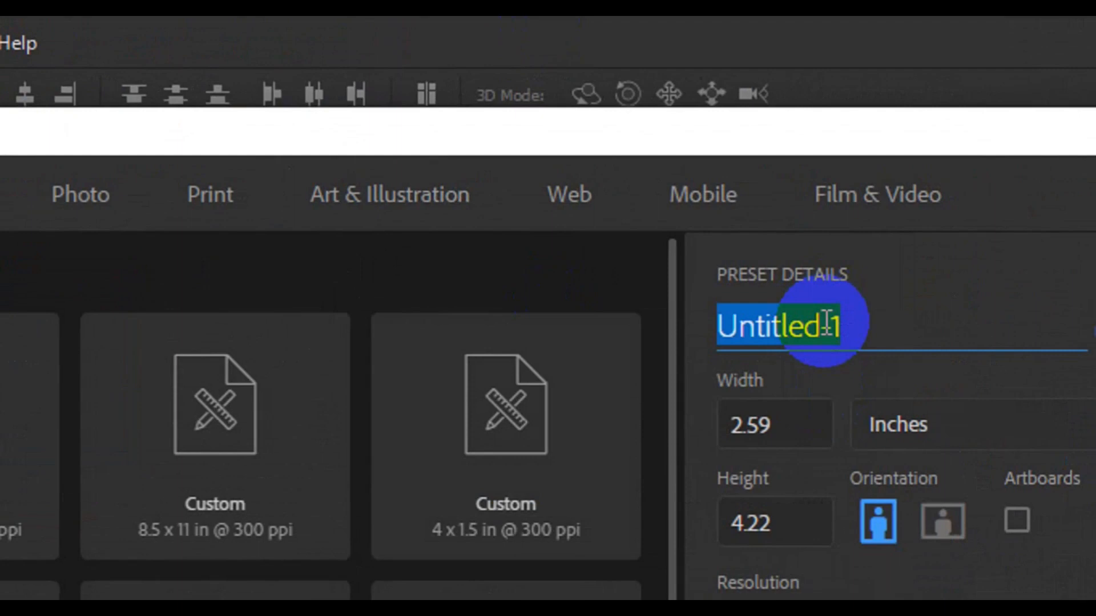
text(CreativeID)
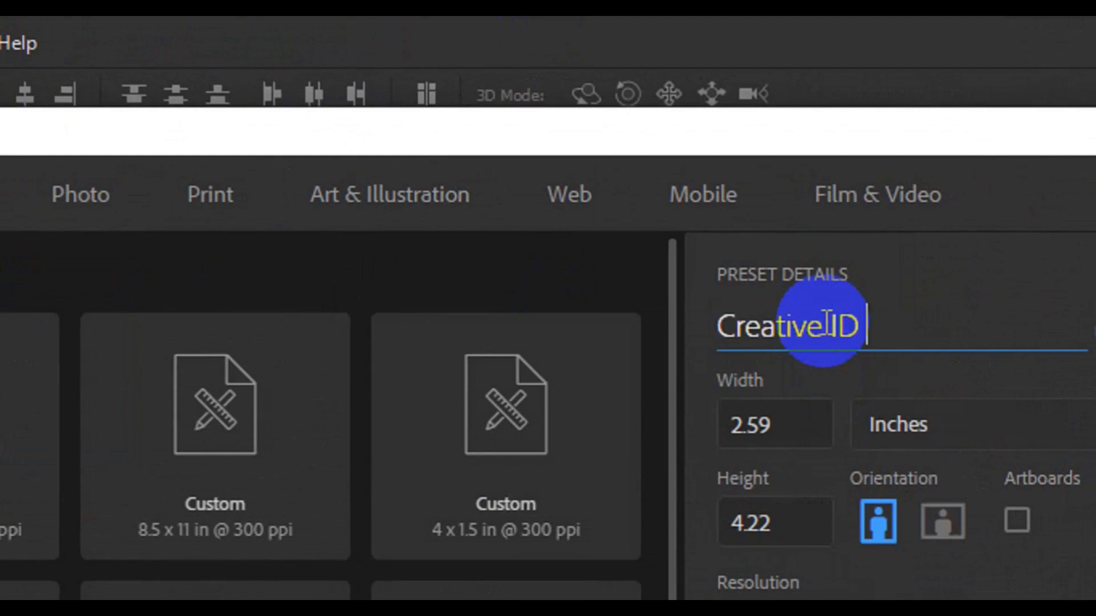
key(Tab)
click(804, 543)
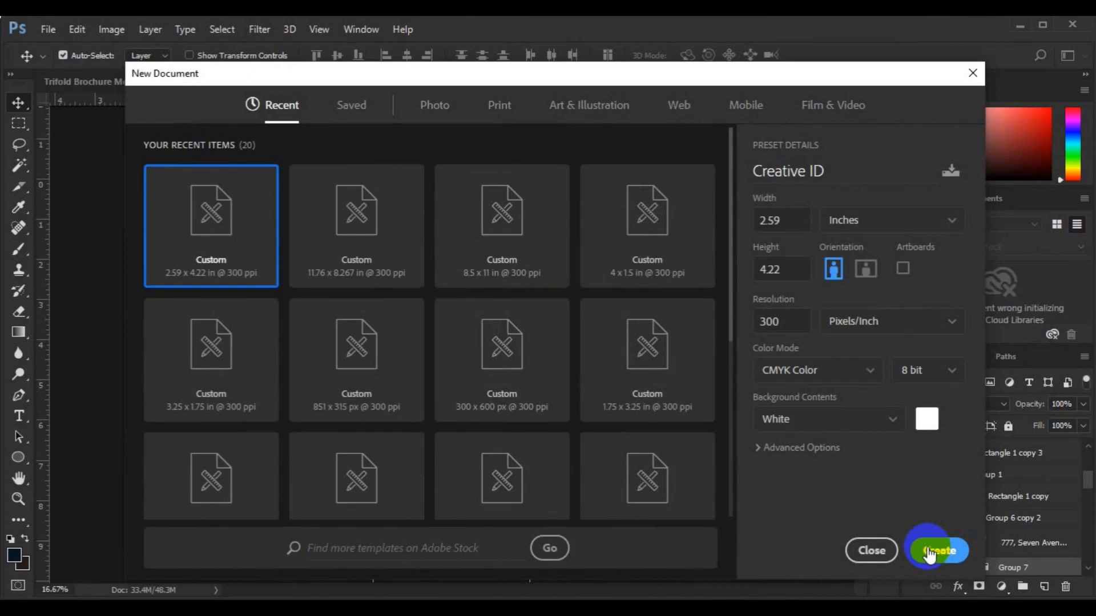
click(928, 551)
key(ctrl+minus)
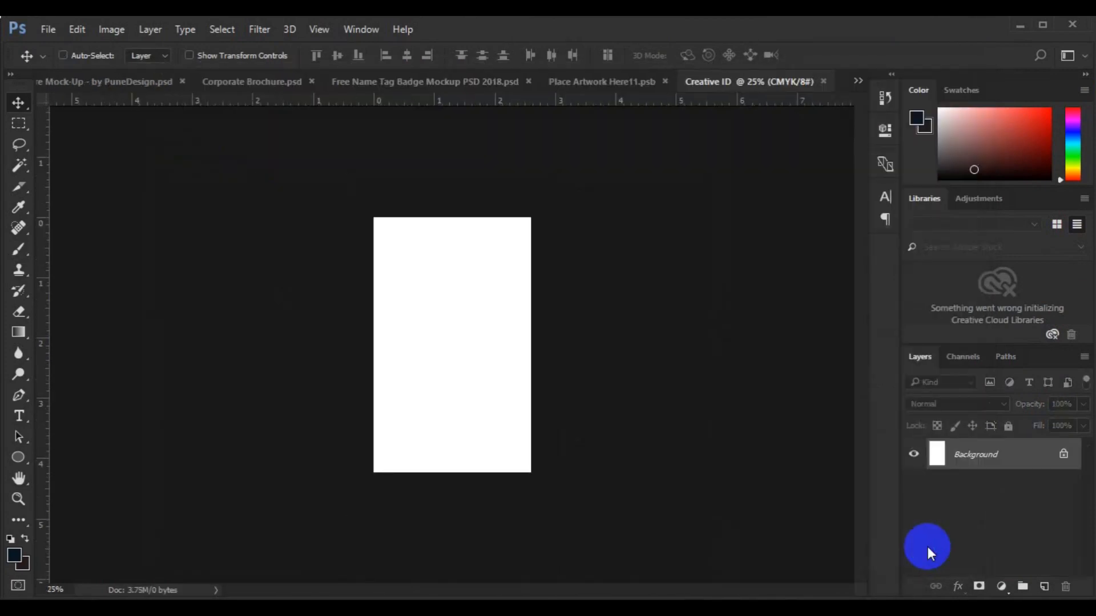
Set the Pen tool to Shape mode with a grey fill and no stroke
click(19, 395)
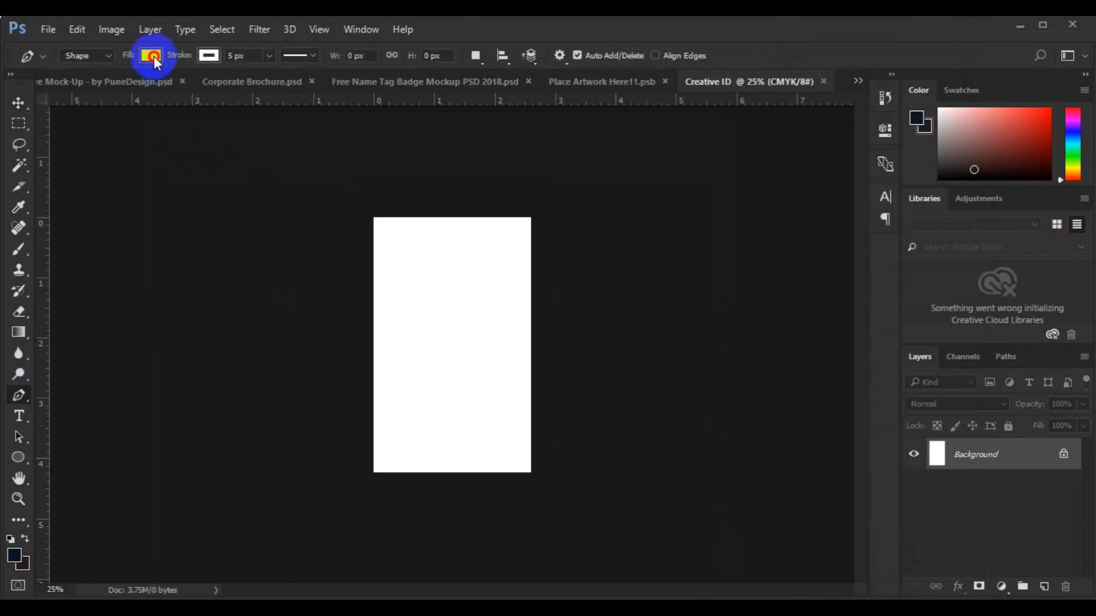
click(152, 55)
click(73, 140)
click(209, 56)
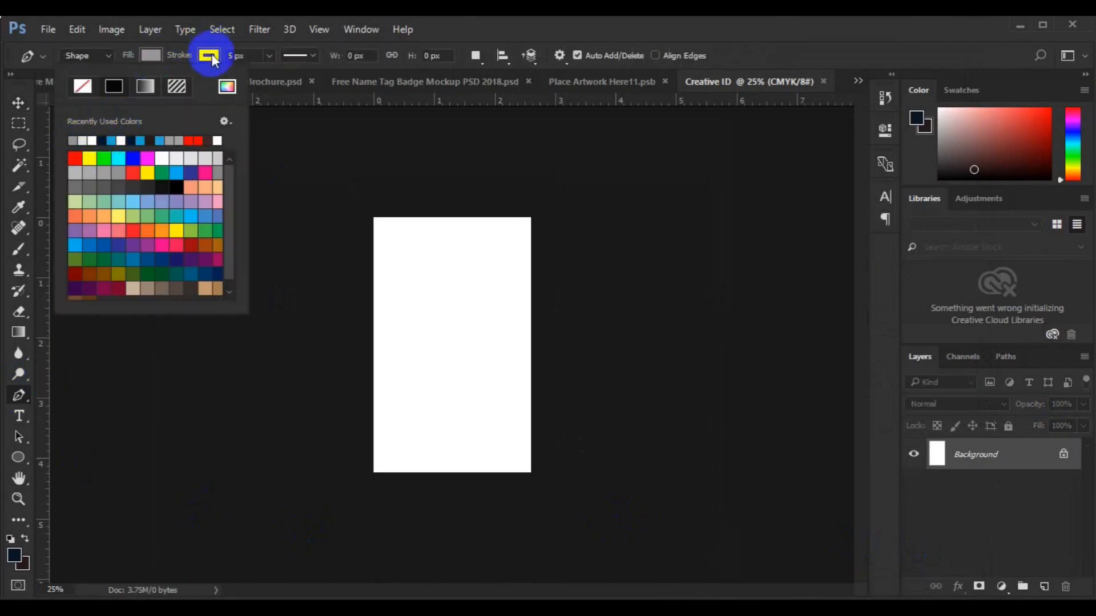
click(208, 56)
click(208, 55)
click(144, 88)
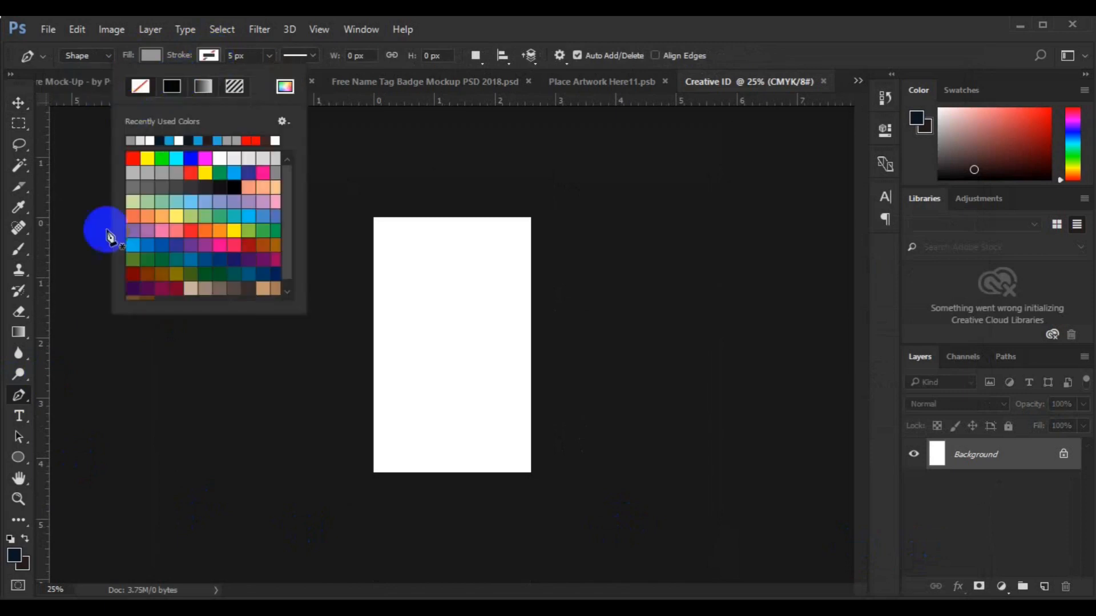
click(21, 394)
Draw a closed shape over the card's top whose lower edge curves down to the right
click(375, 310)
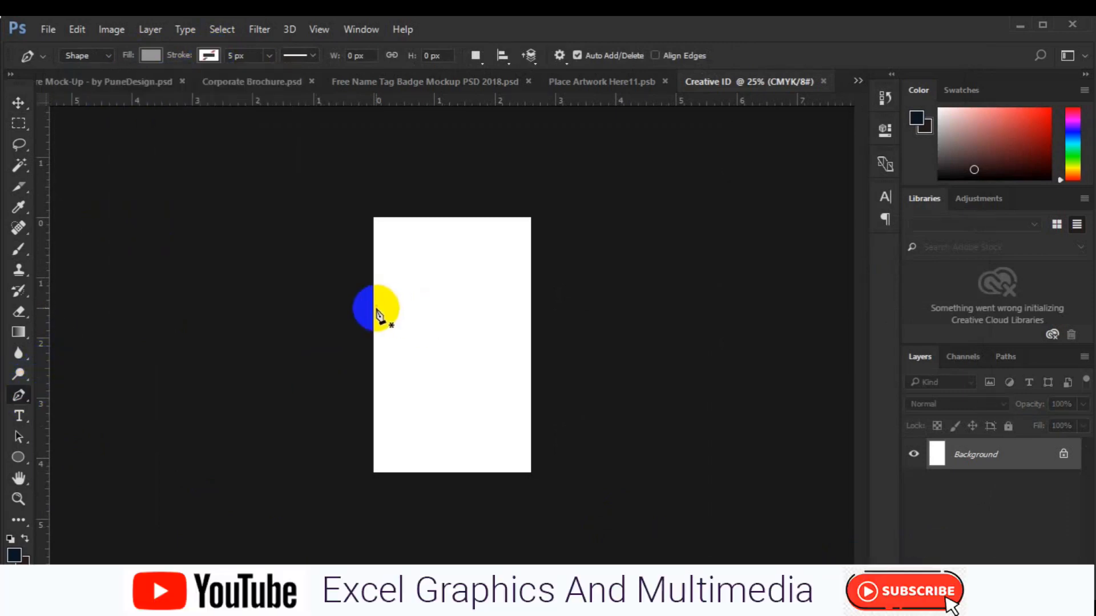
click(521, 355)
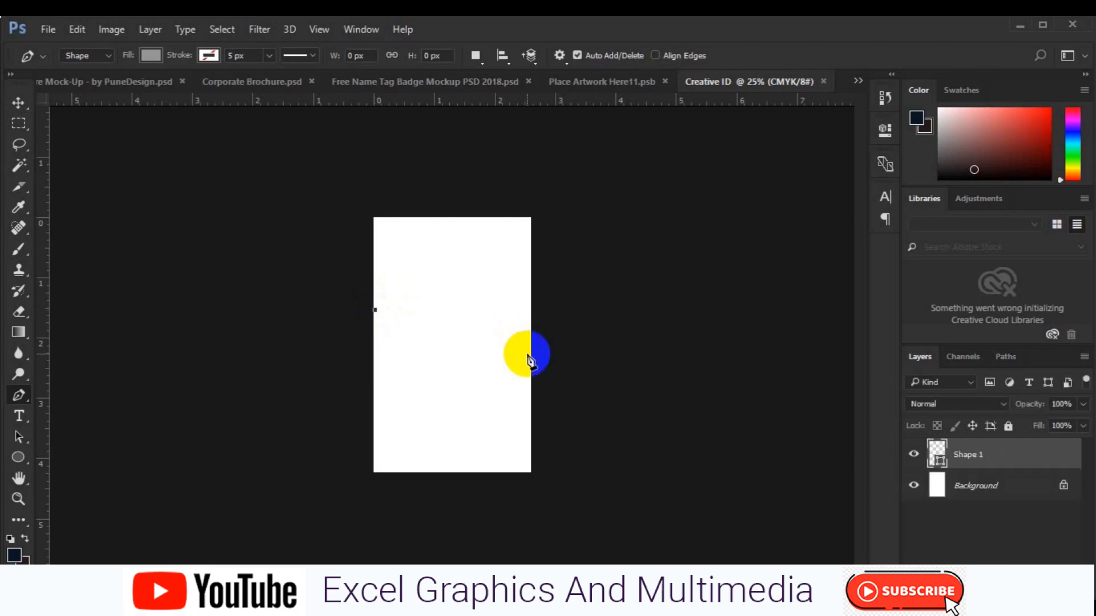
drag(531, 380, 590, 469)
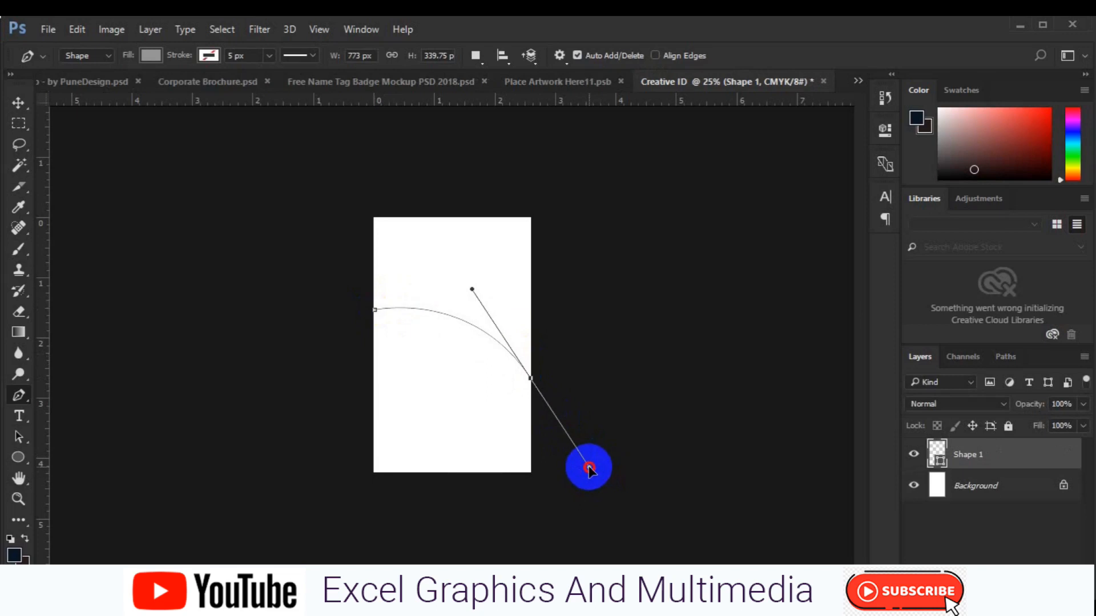
drag(588, 468, 592, 461)
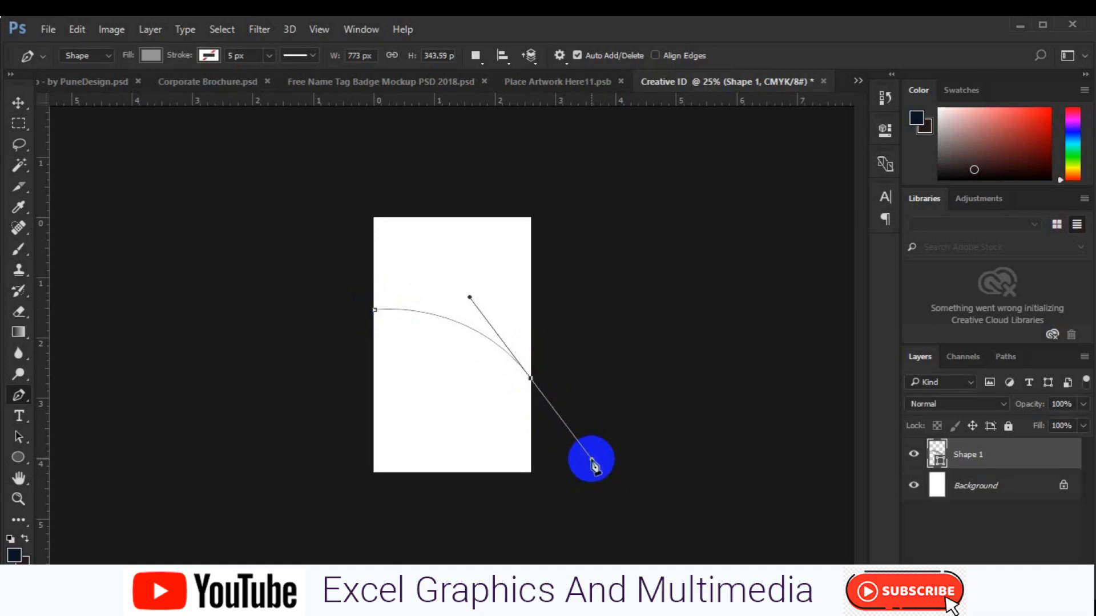
drag(592, 459, 592, 460)
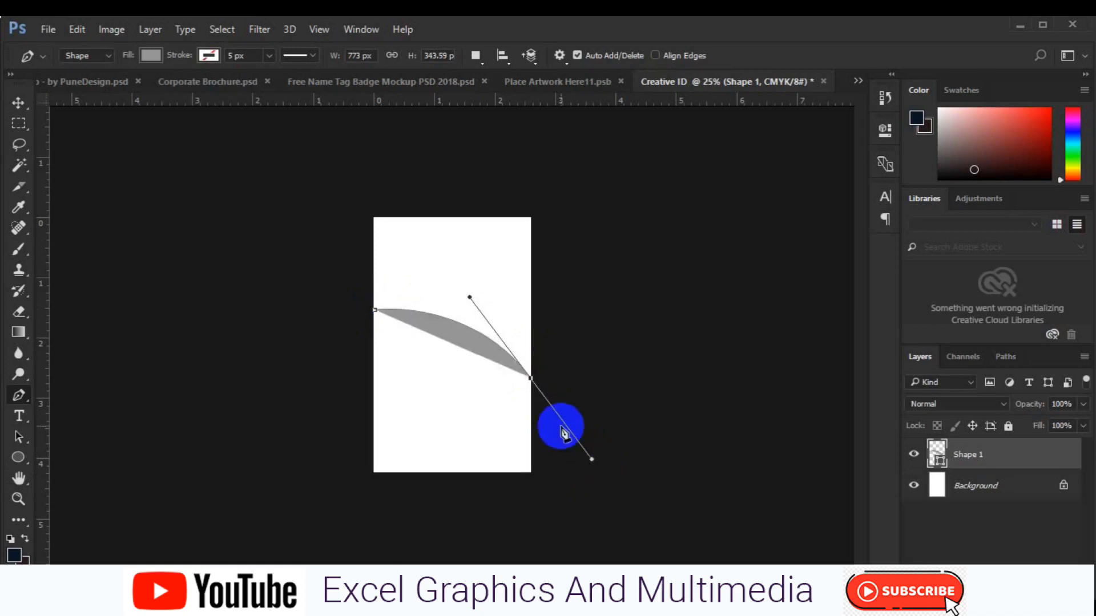
click(531, 381)
click(546, 218)
drag(378, 189, 354, 250)
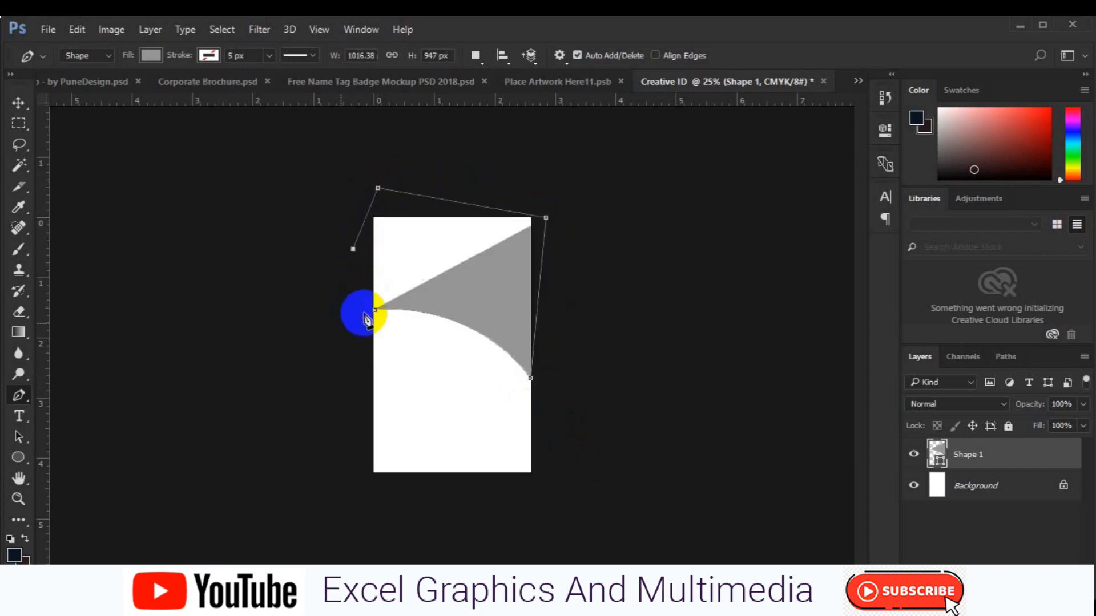
click(342, 324)
click(375, 311)
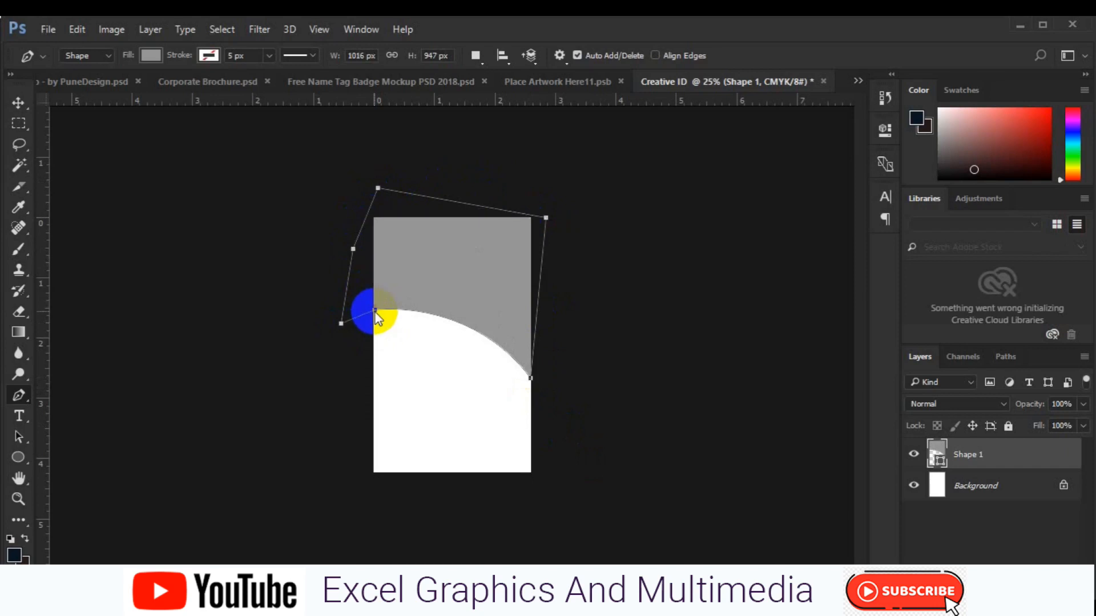
key(v)
click(375, 312)
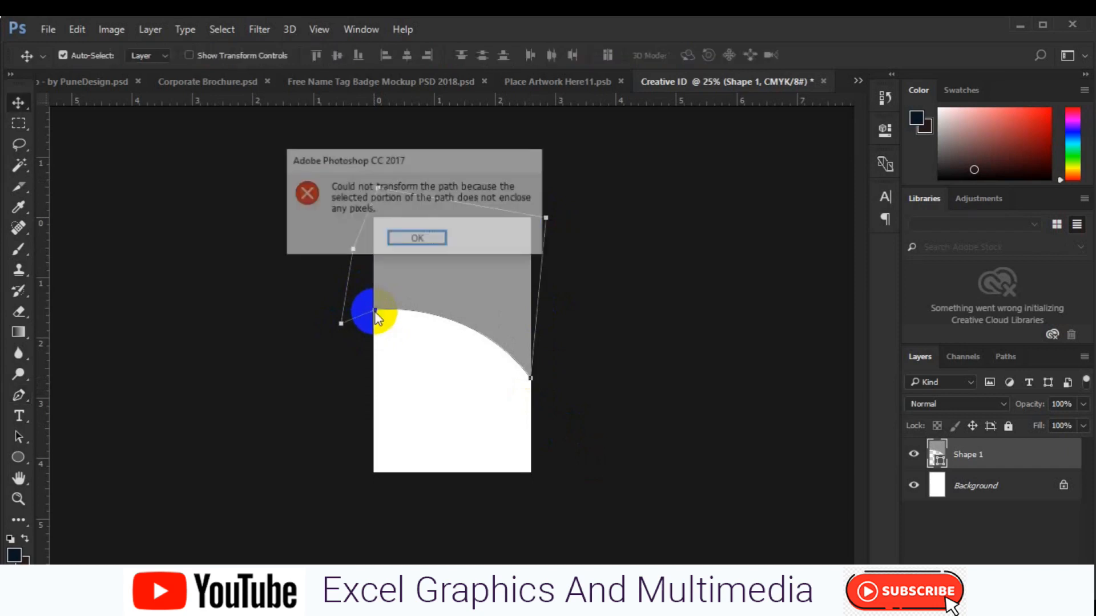
Scale the grey shape to about 111%, rotate it 4.21° and move it higher
key(Return)
key(ctrl+t)
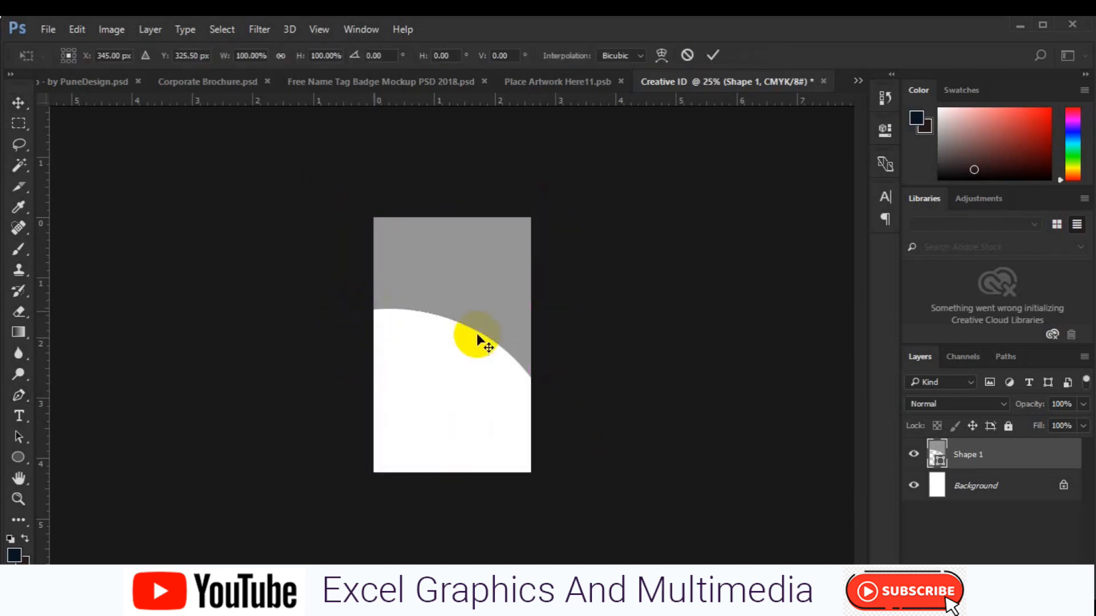
drag(545, 381, 551, 385)
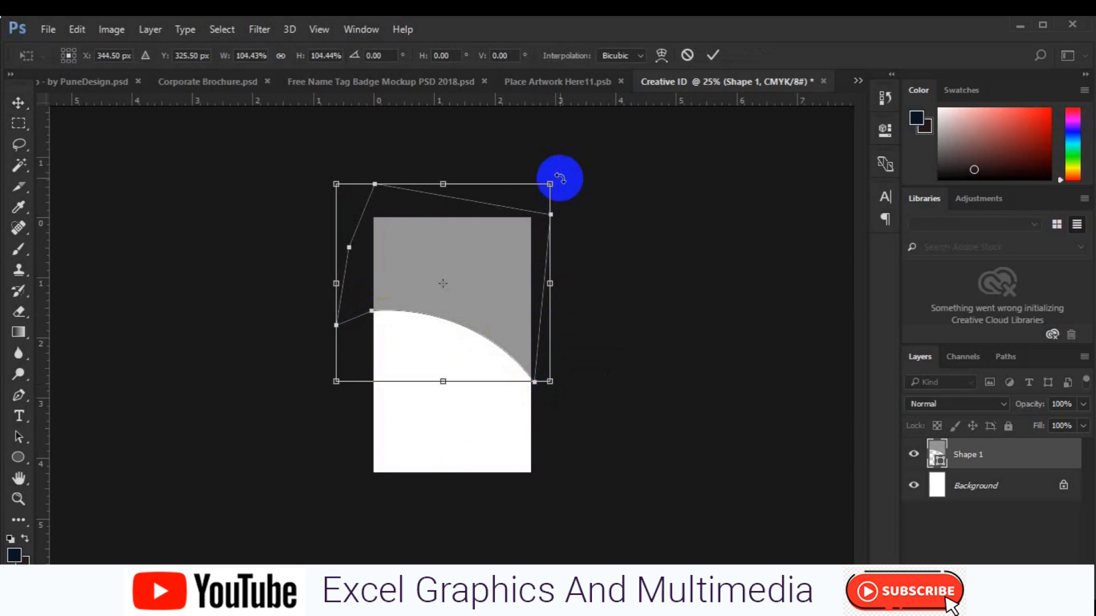
drag(565, 183, 566, 188)
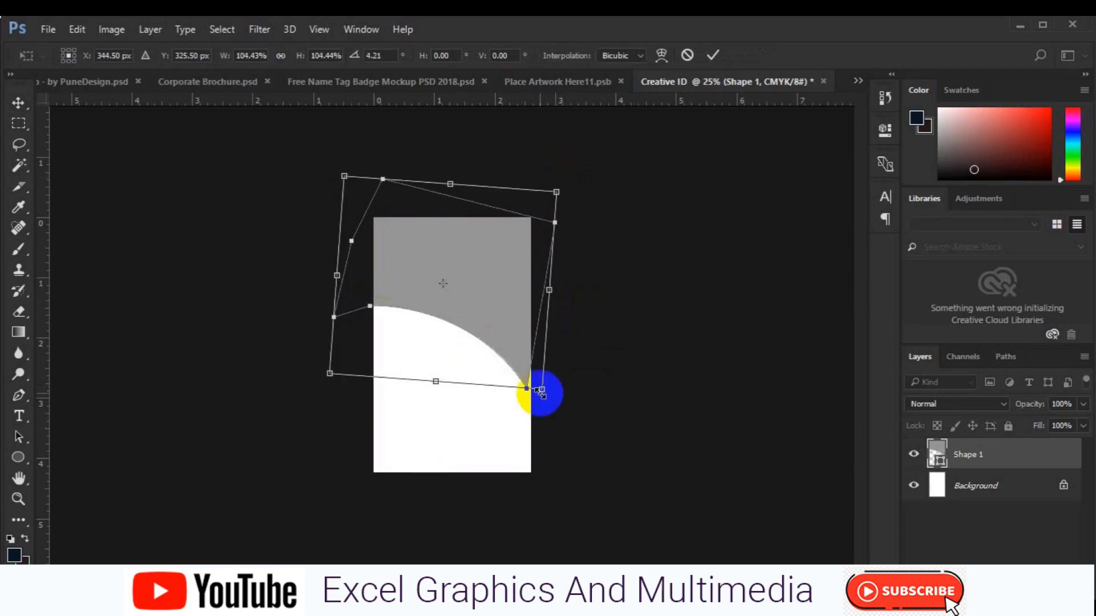
drag(541, 393, 548, 399)
drag(504, 338, 506, 328)
key(Return)
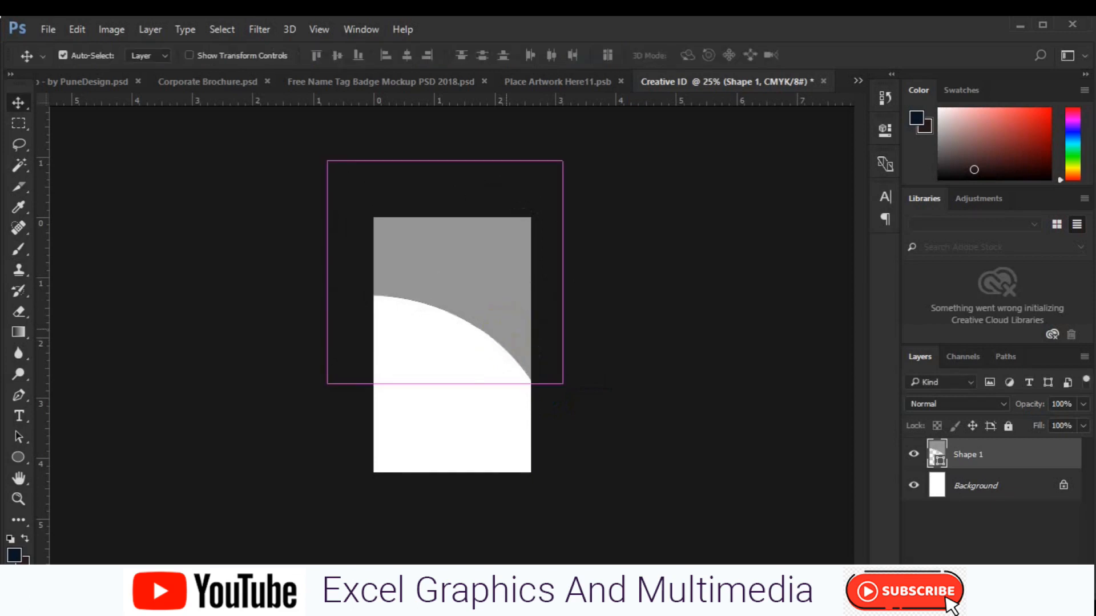
On a new layer, draw a curved shape covering the card's top-right corner
click(1044, 571)
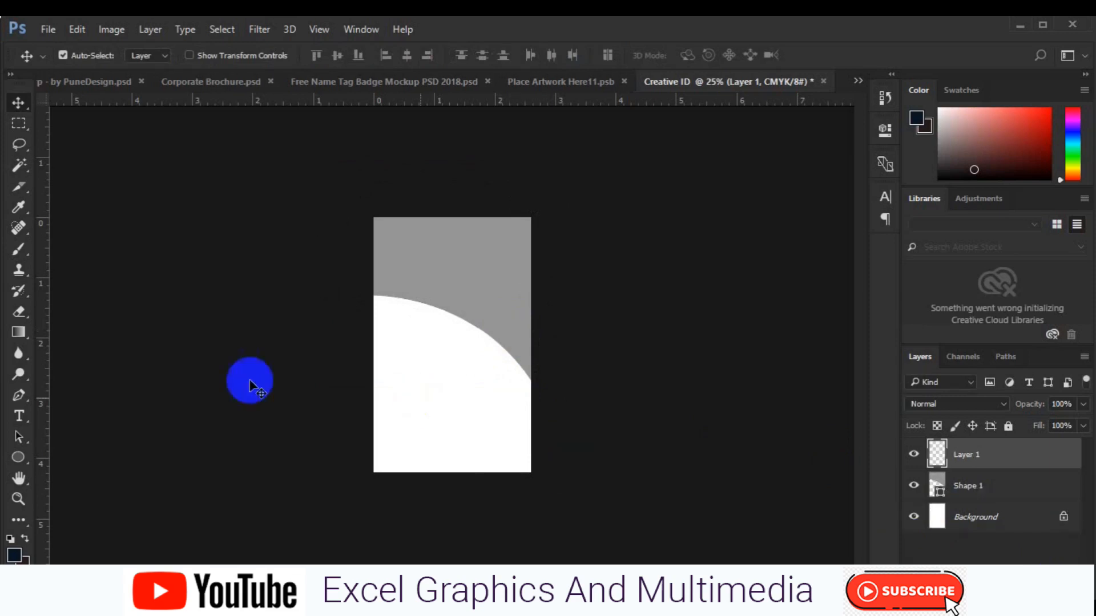
click(19, 395)
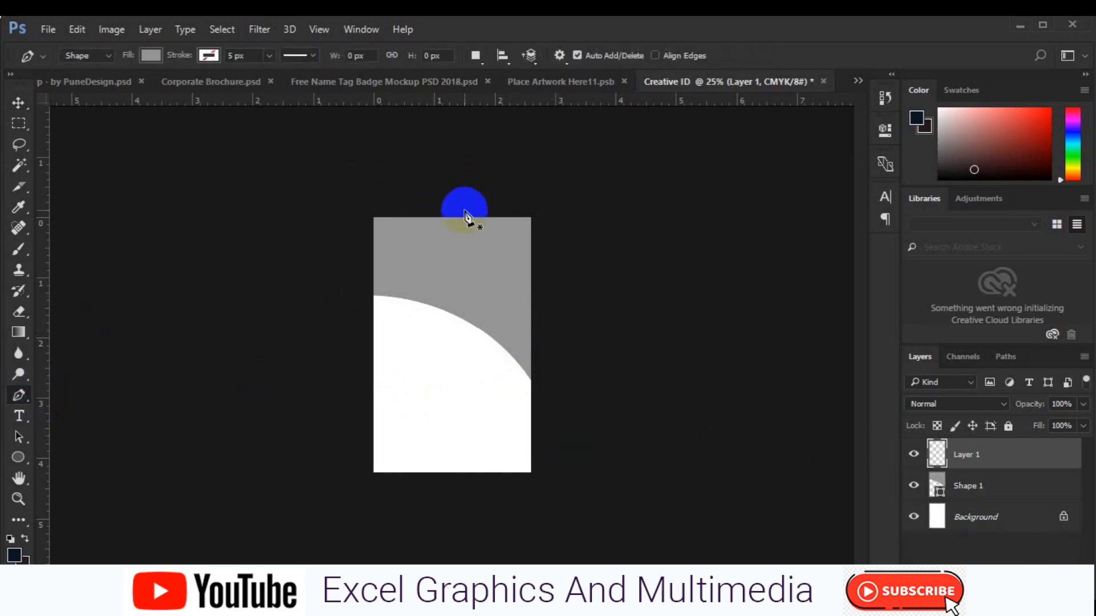
click(466, 217)
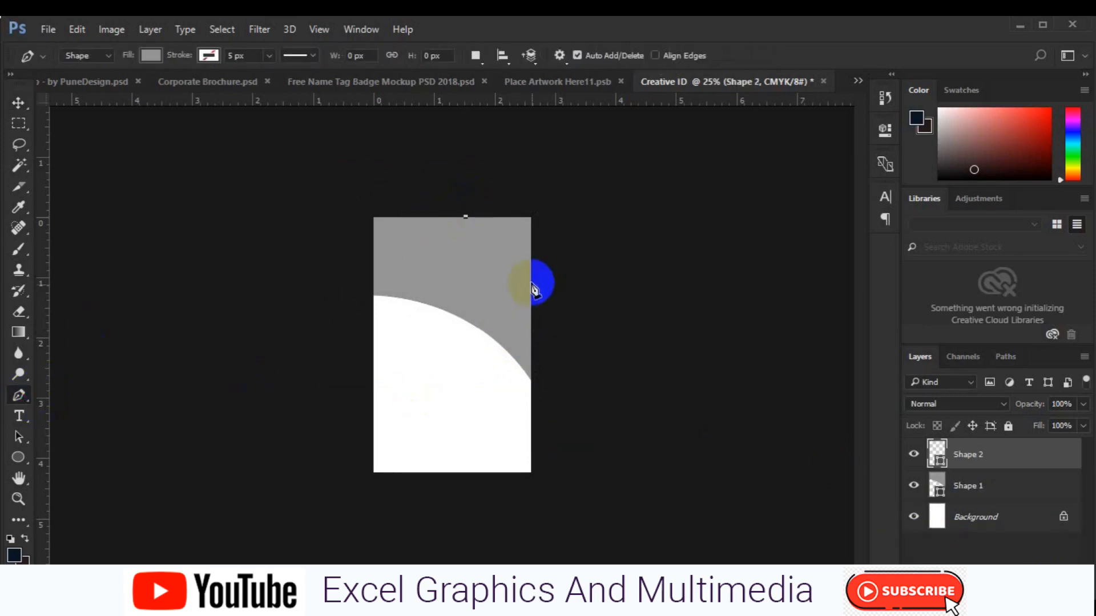
drag(530, 270, 577, 276)
click(532, 268)
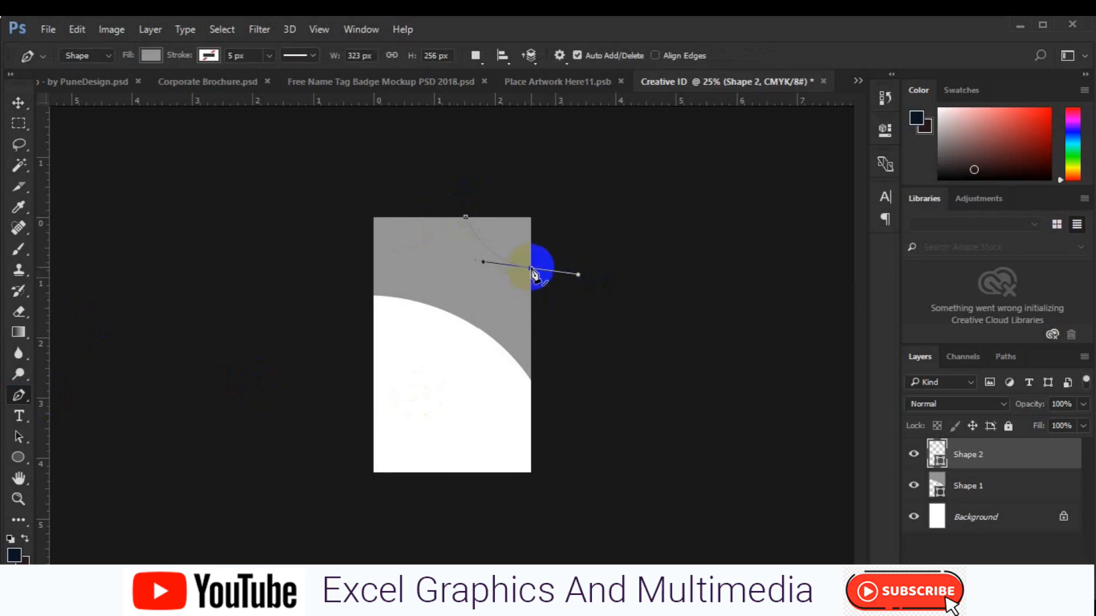
click(531, 204)
shift+click(465, 212)
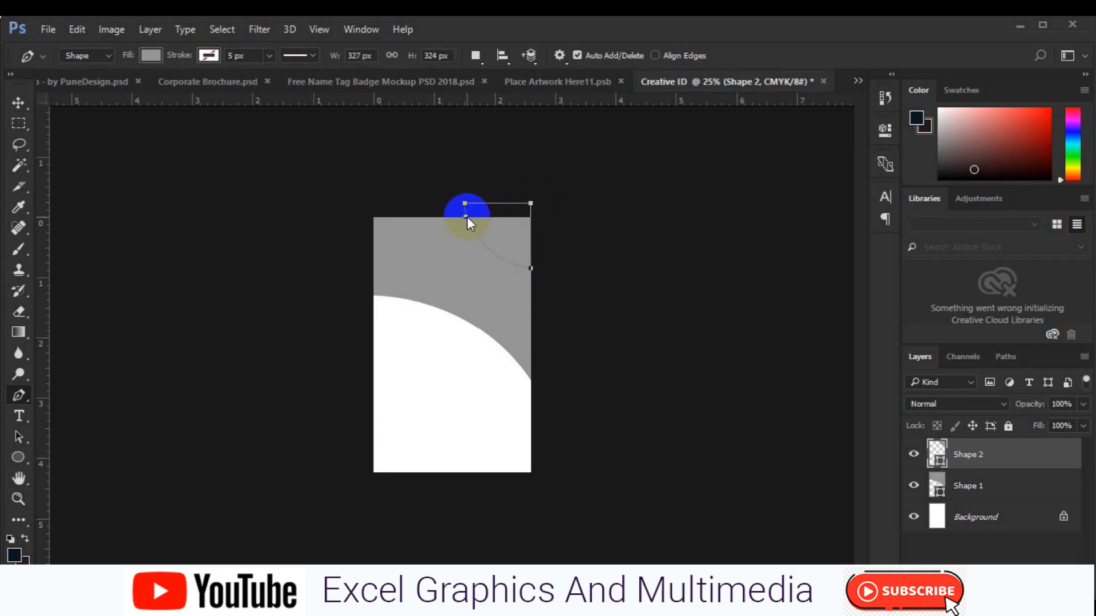
key(v)
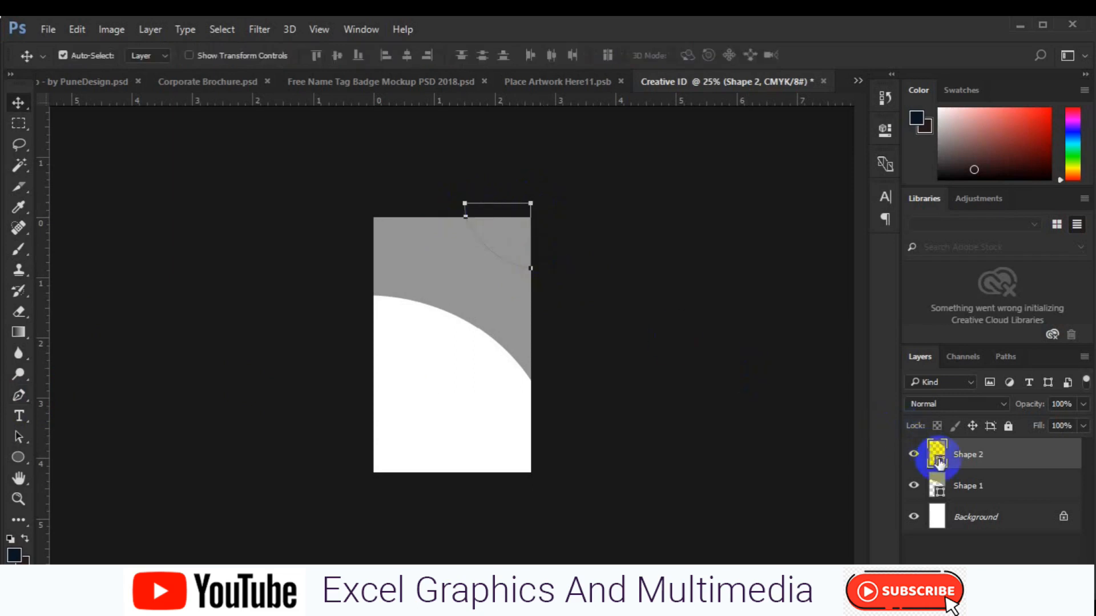
Fill the corner shape (Shape 2) with dark charcoal #2b2827
double_click(939, 461)
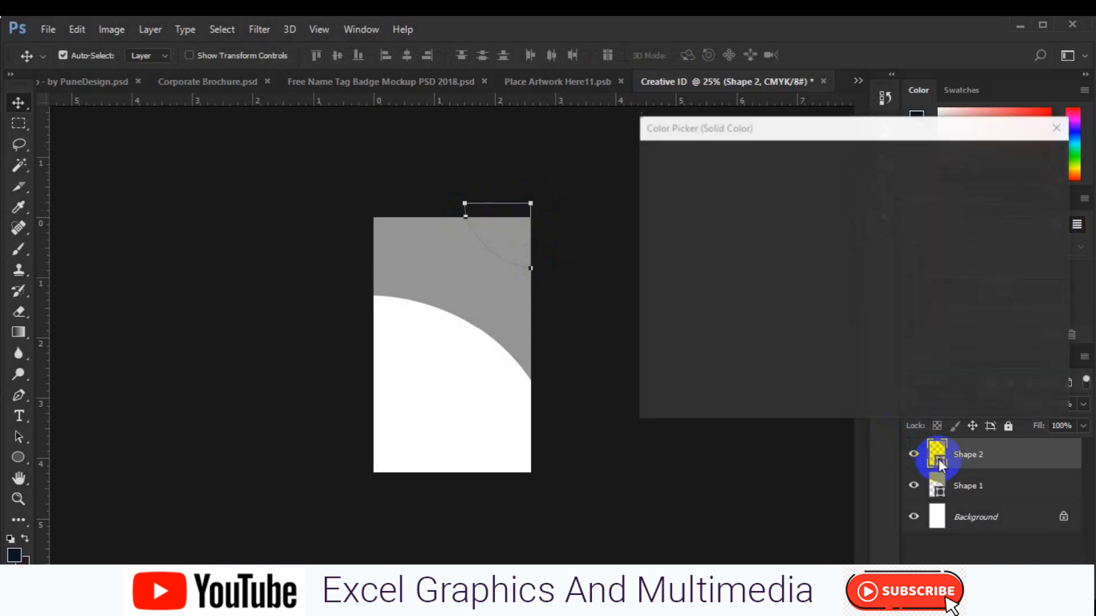
click(664, 337)
click(1011, 160)
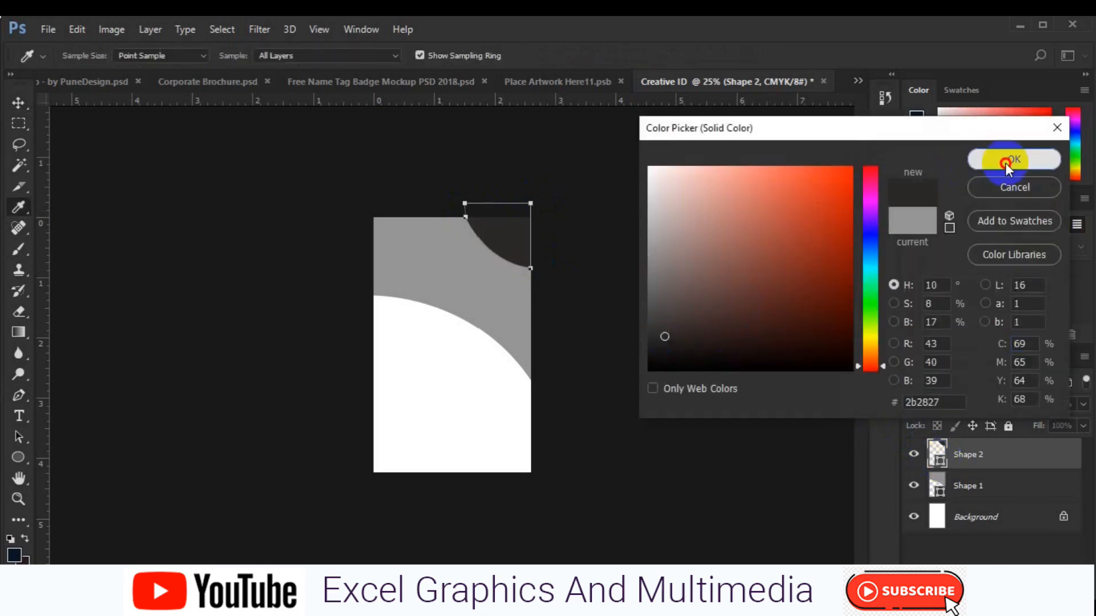
click(1005, 486)
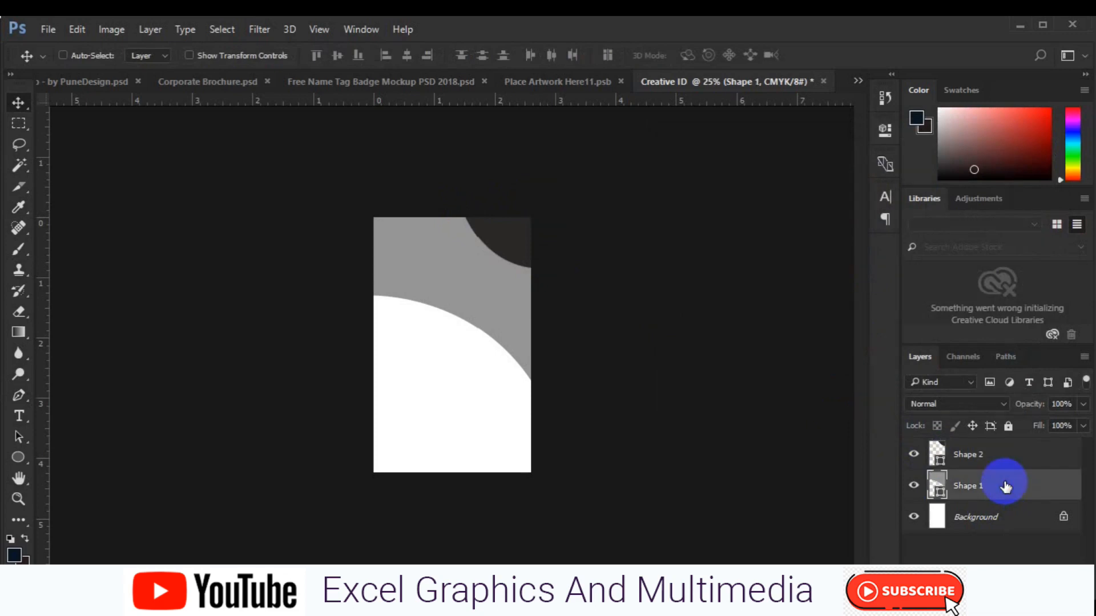
Draw a closed shape across the card's top with a curved lower edge above the grey arc
click(19, 395)
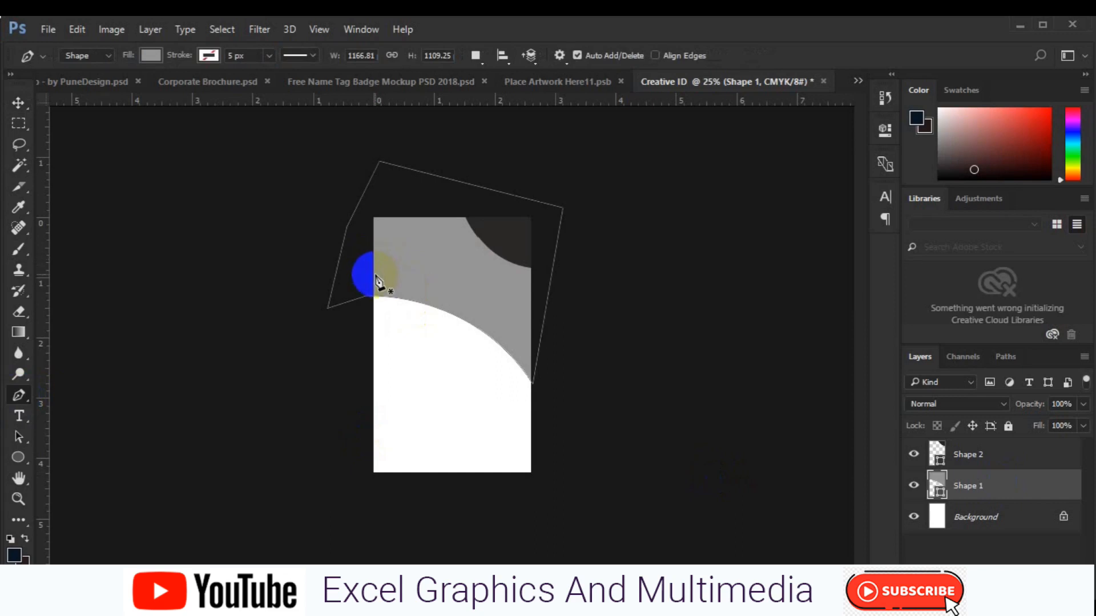
click(374, 280)
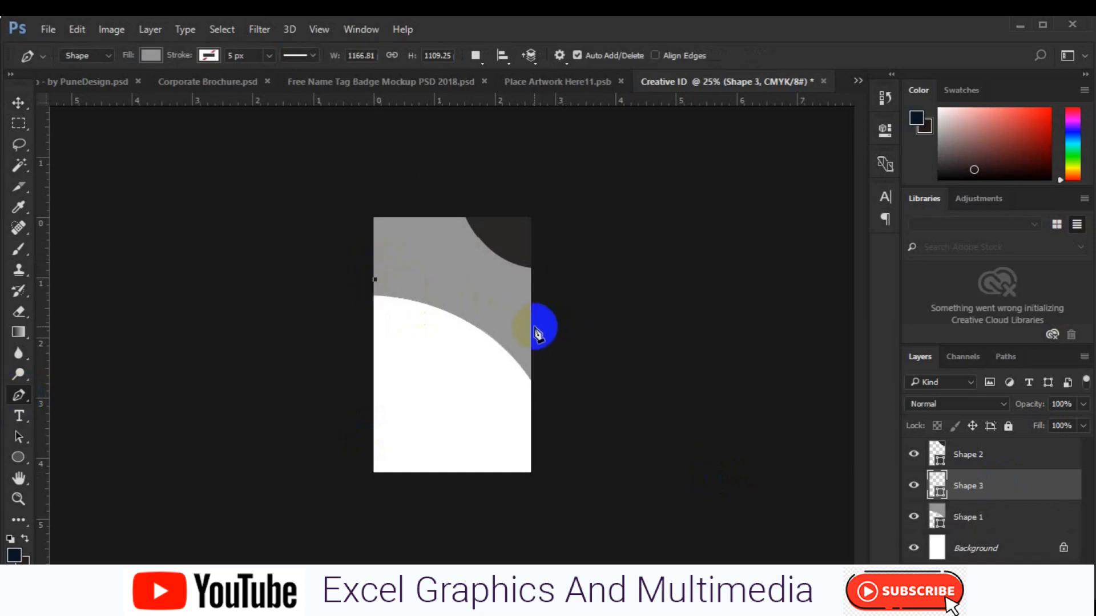
drag(533, 327, 593, 393)
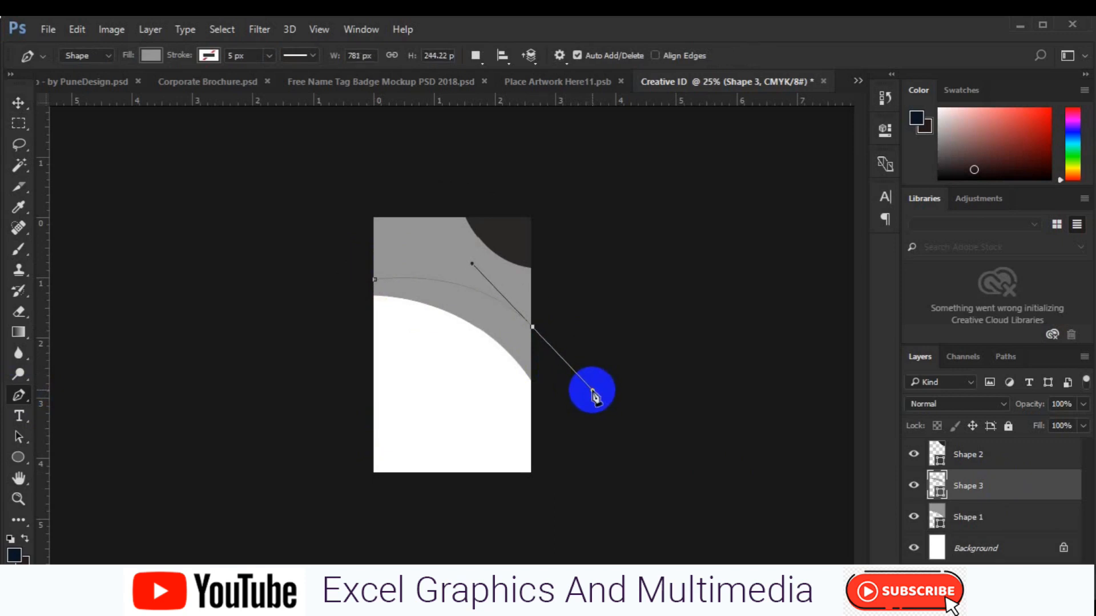
click(532, 327)
click(533, 328)
drag(540, 256, 540, 214)
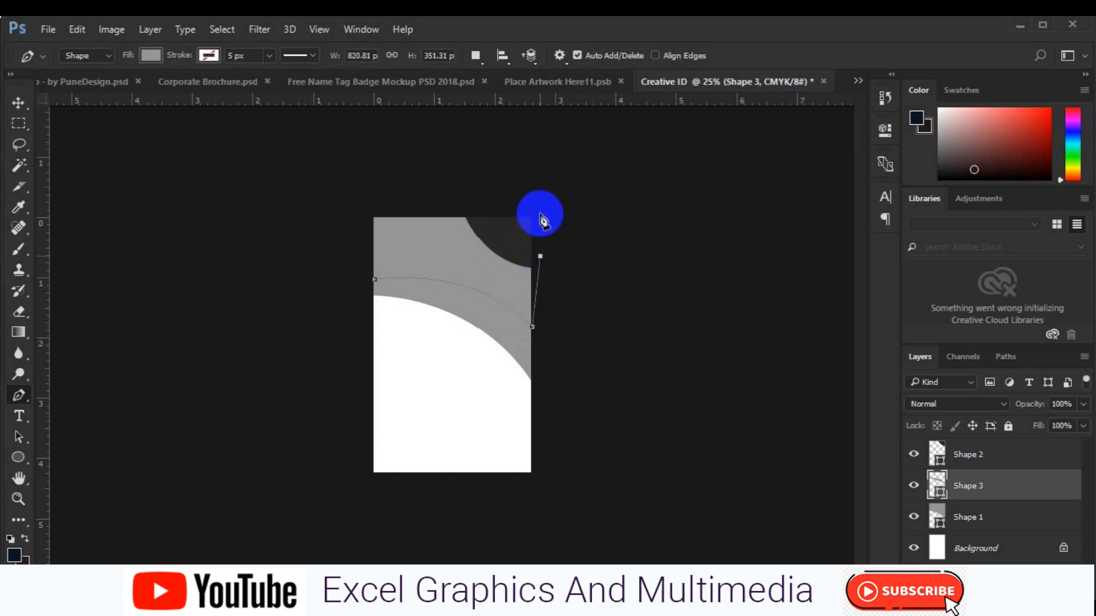
drag(366, 206, 363, 252)
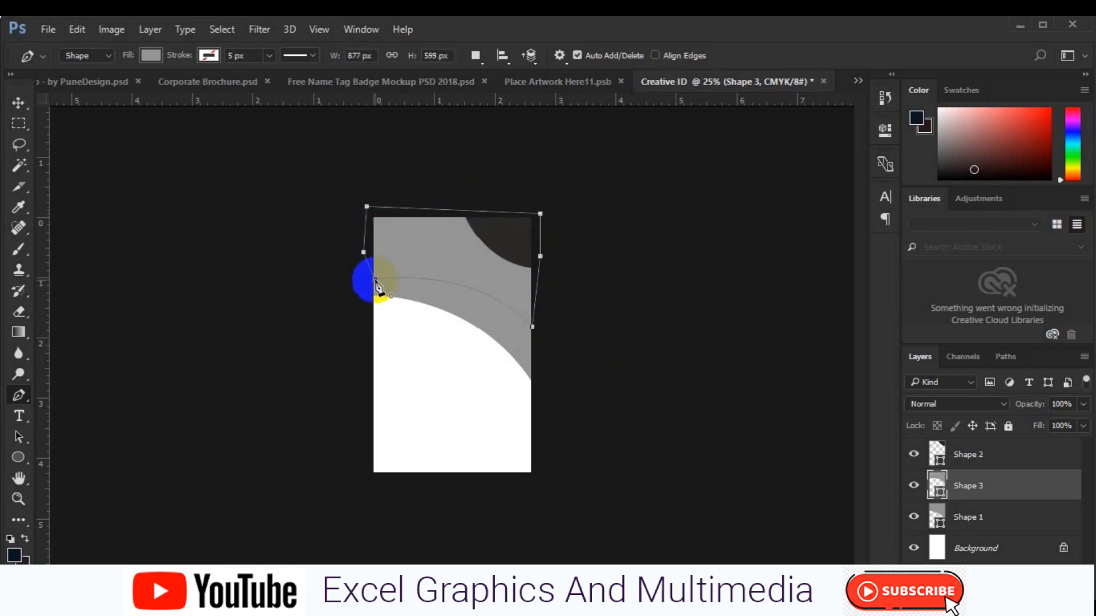
Fill the new Shape 3 with dark brown
double_click(939, 499)
click(768, 331)
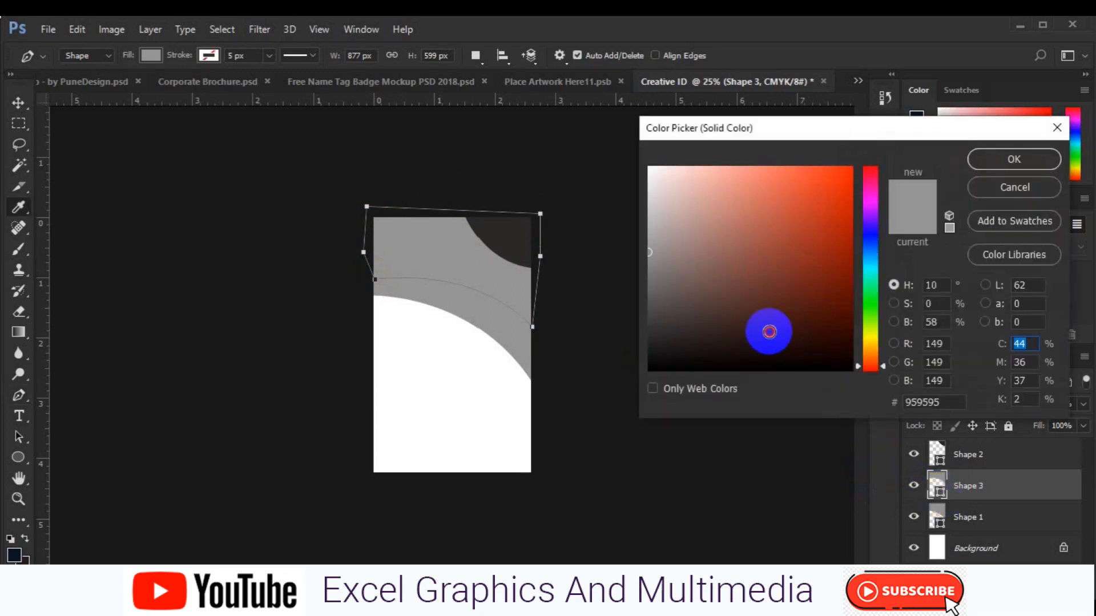
click(992, 166)
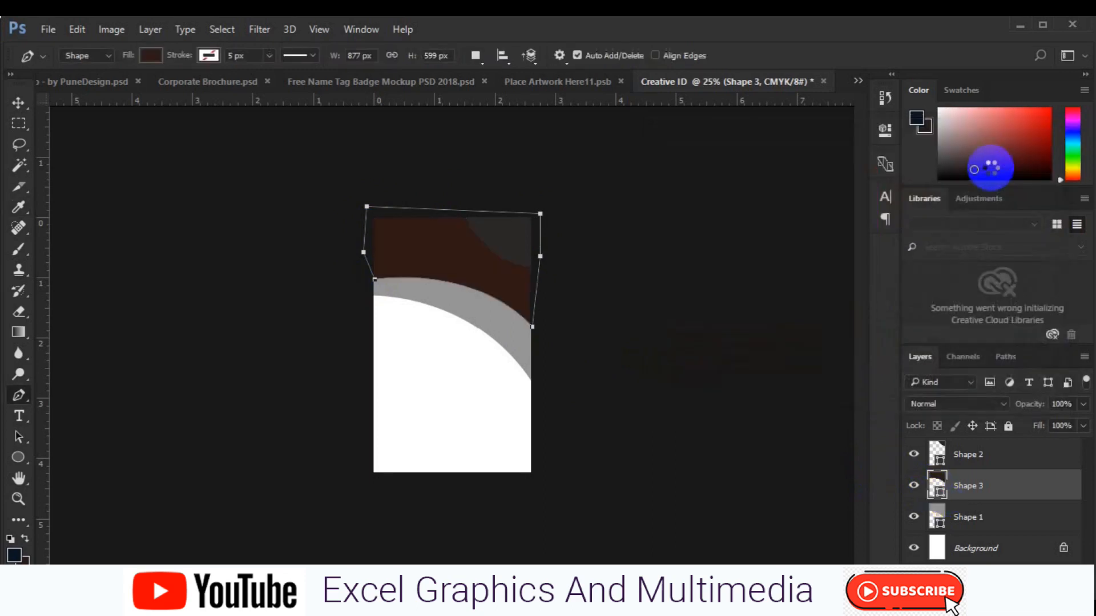
key(v)
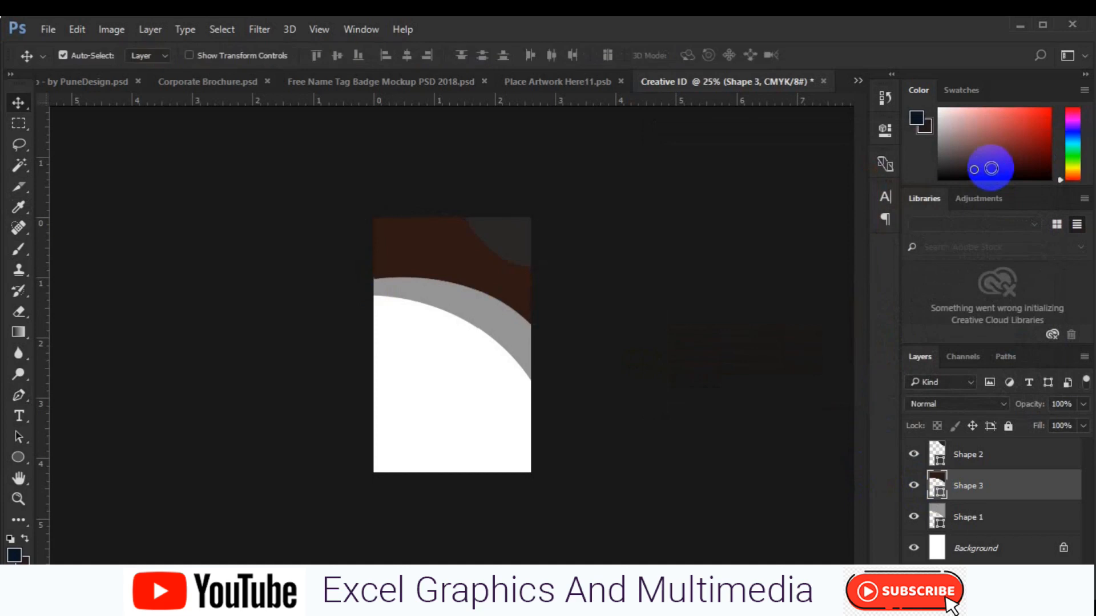
key(ctrl+t)
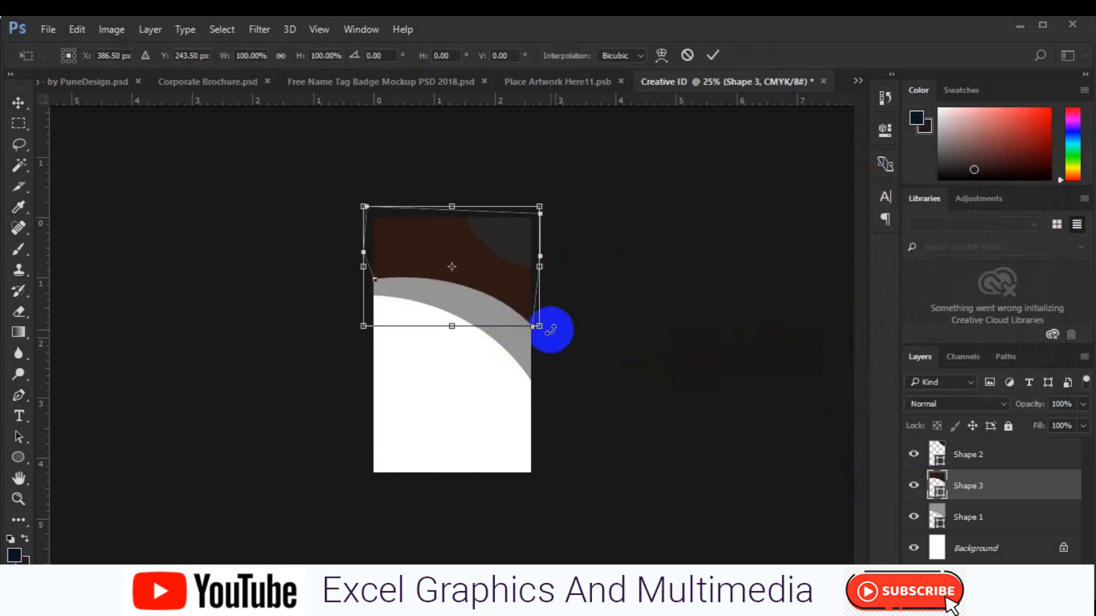
Scale the brown Shape 3 to about 110.7%, nudge it down and rotate it -1.52°
drag(547, 329, 555, 339)
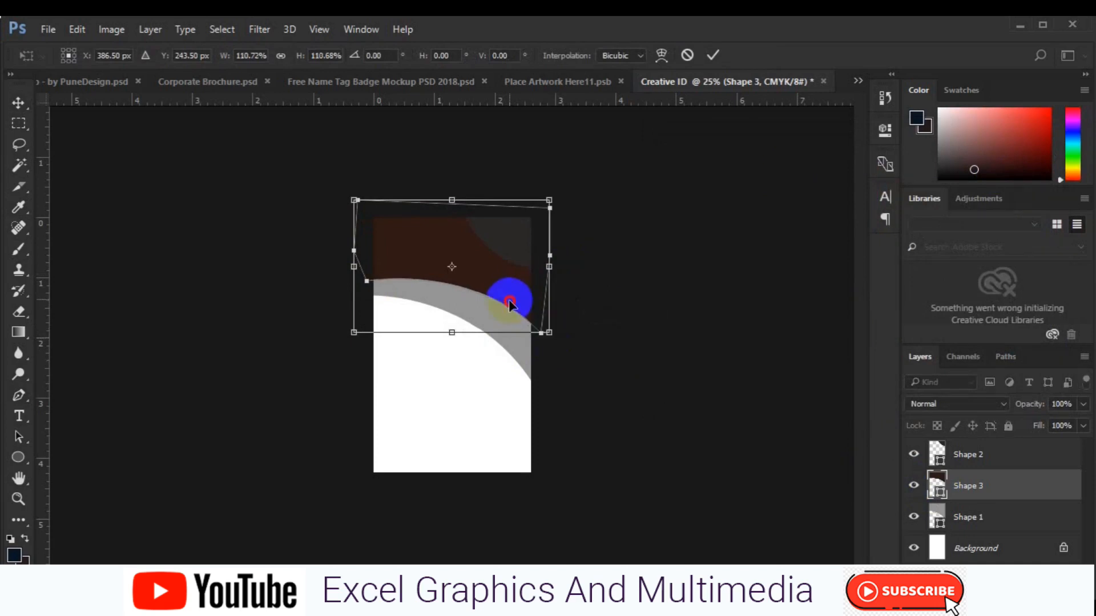
key(Down)
key(Down)
key(Down)
key(Down)
key(Down)
key(Down)
key(Down)
key(Down)
key(Down)
key(Down)
key(Down)
key(Down)
key(Down)
key(Down)
key(Down)
key(Down)
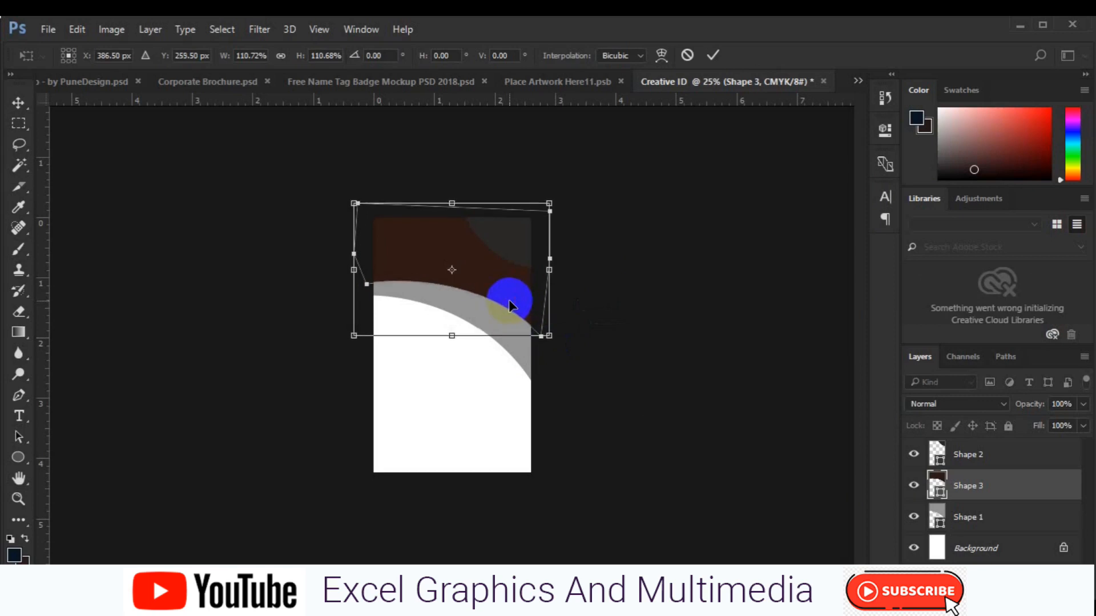
key(Down)
key(Down)
key(Down)
key(Down)
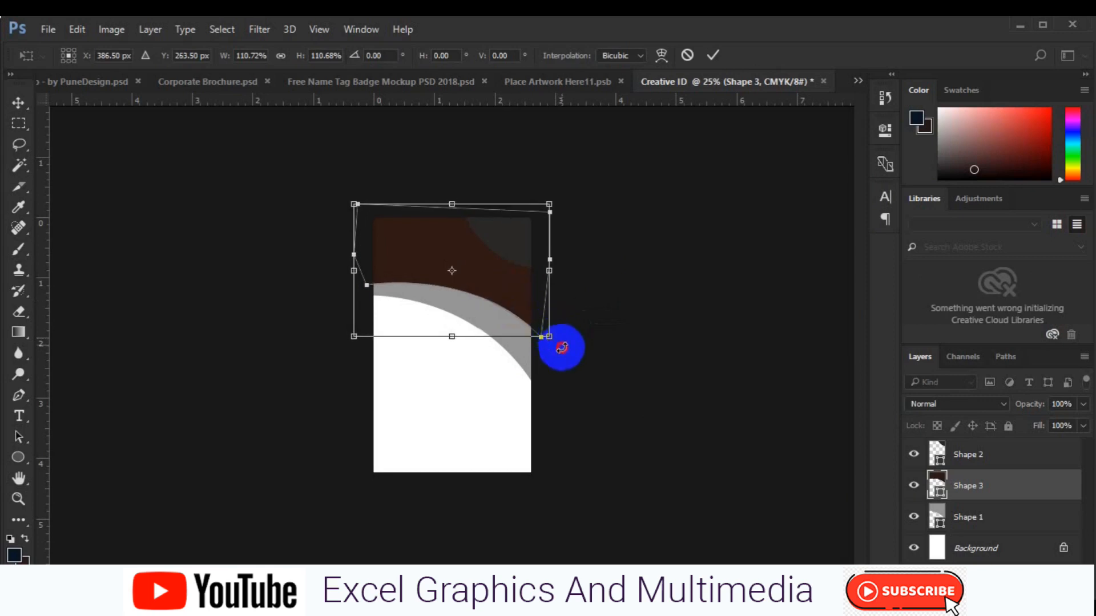
drag(563, 345, 566, 343)
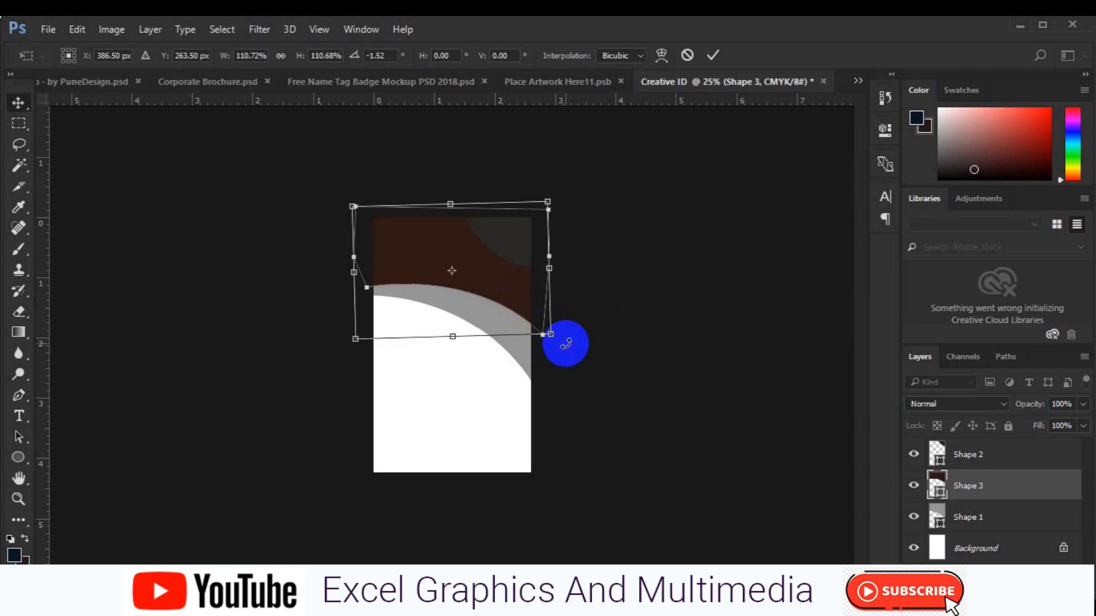
key(Return)
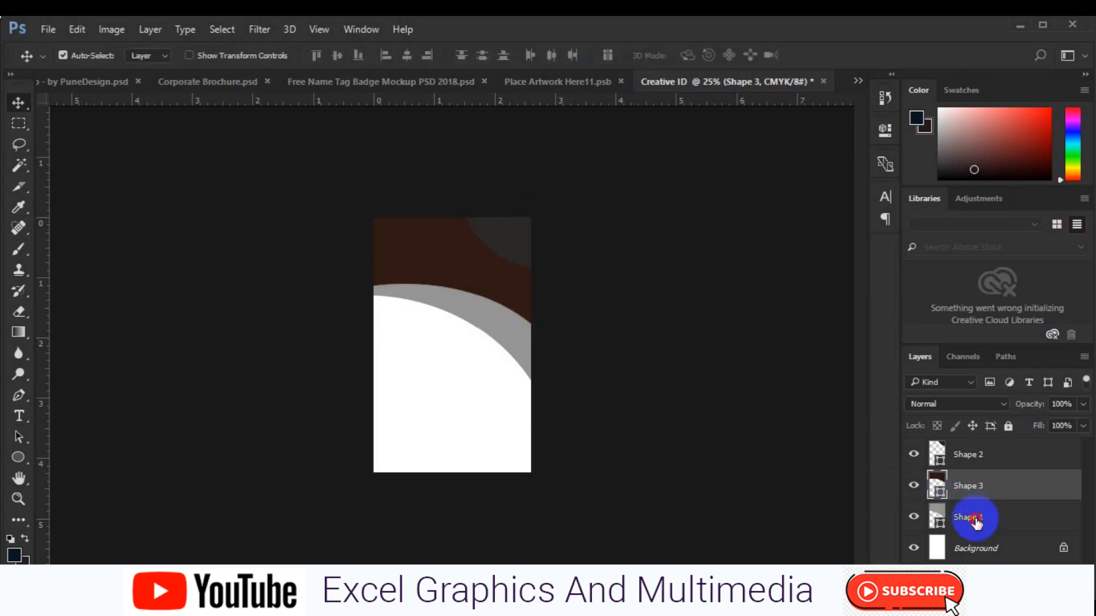
Scale Shapes 1, 2 and 3 together to about 103% and nudge them down
click(977, 522)
shift+click(976, 462)
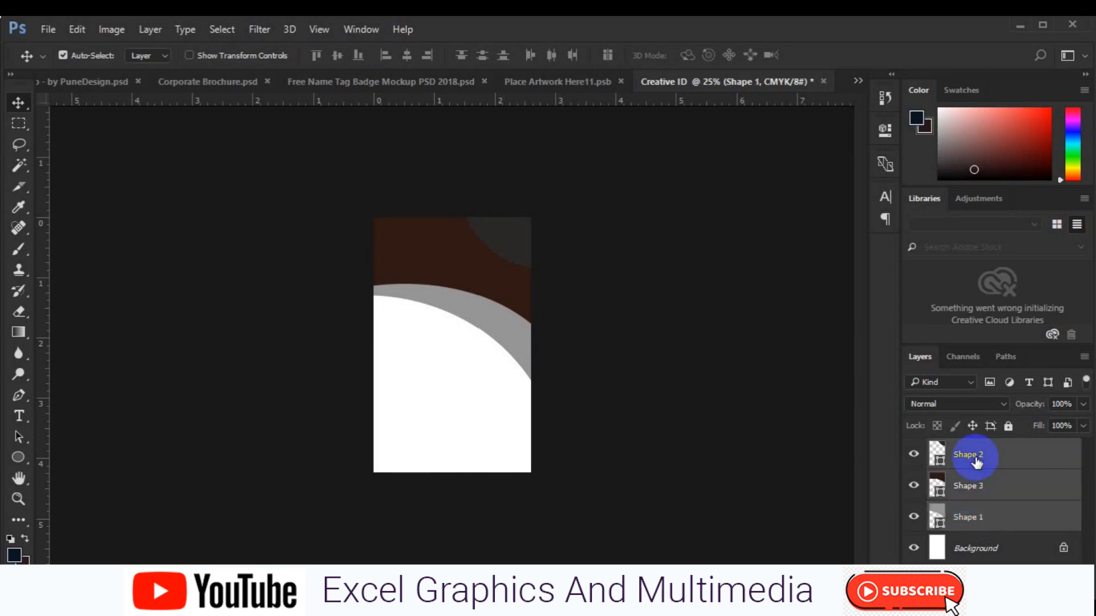
key(ctrl+t)
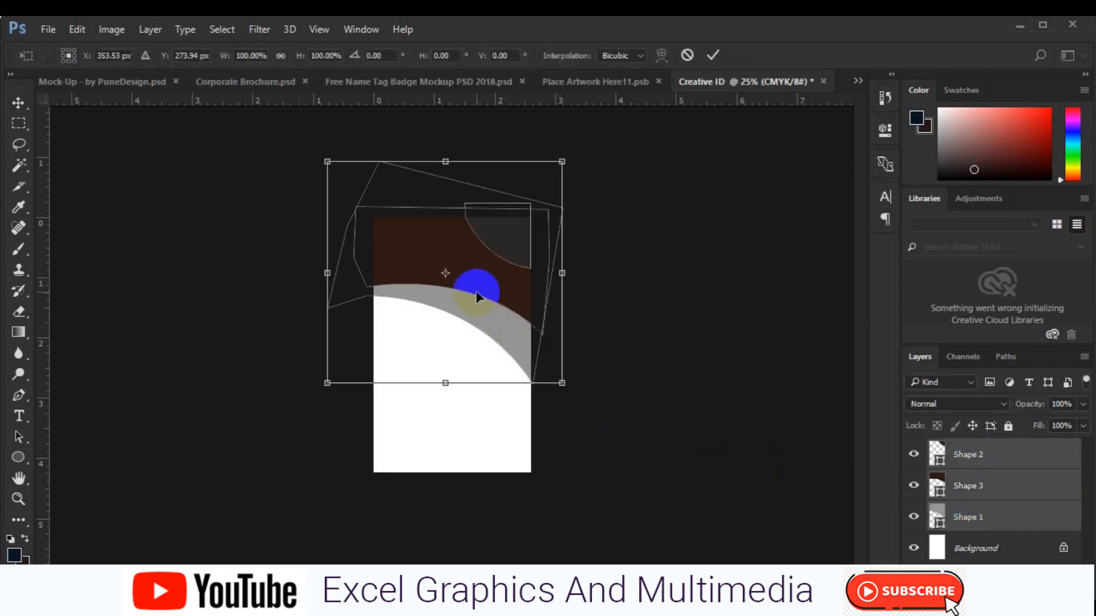
drag(564, 388, 569, 392)
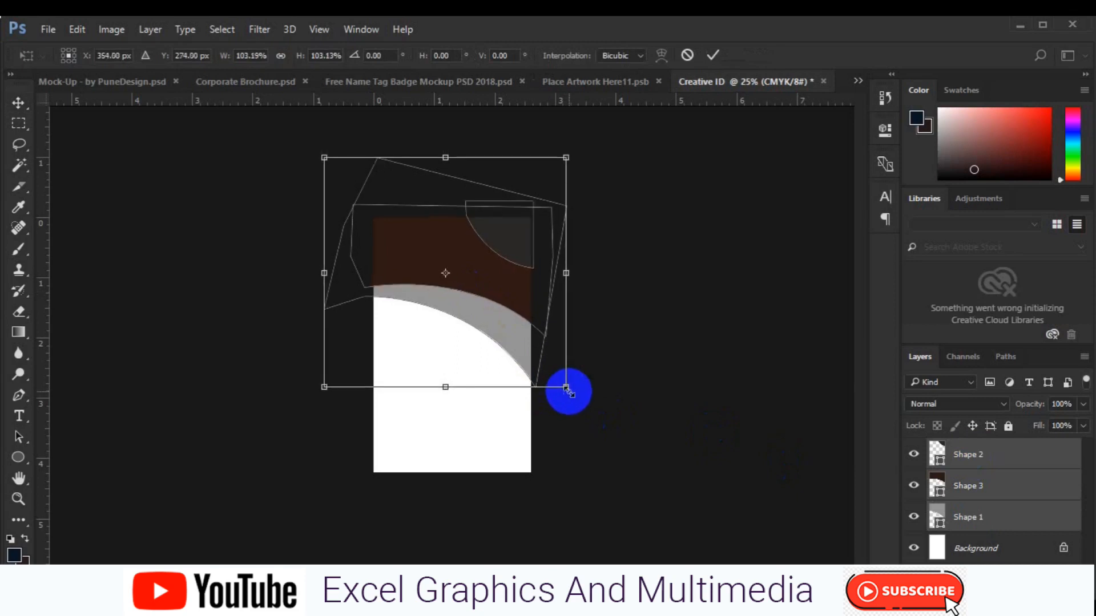
key(Down)
key(Down)
key(Down)
key(Down)
key(Down)
key(Down)
key(Down)
key(Down)
key(Down)
key(Down)
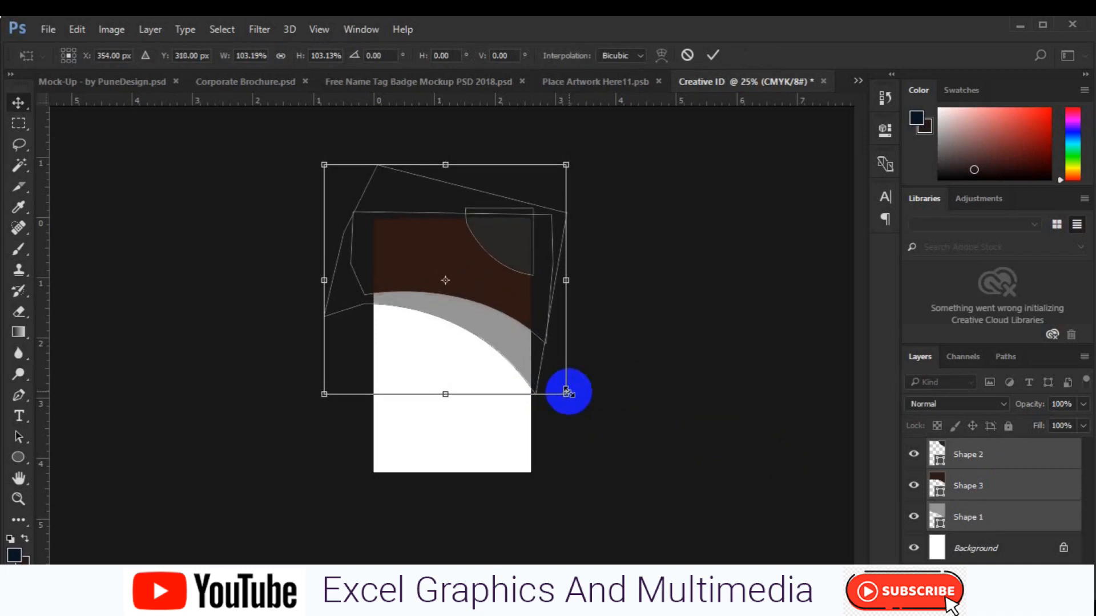
key(Return)
click(19, 458)
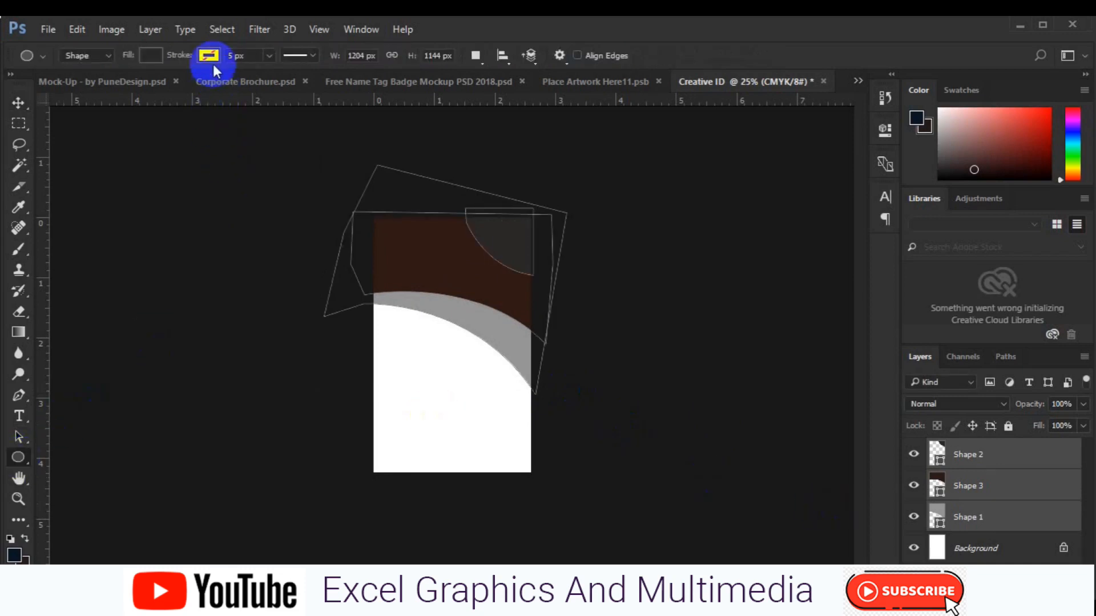
On a new layer, draw a 350 × 350 px circle with a 15 px outline in the card's upper part
click(233, 58)
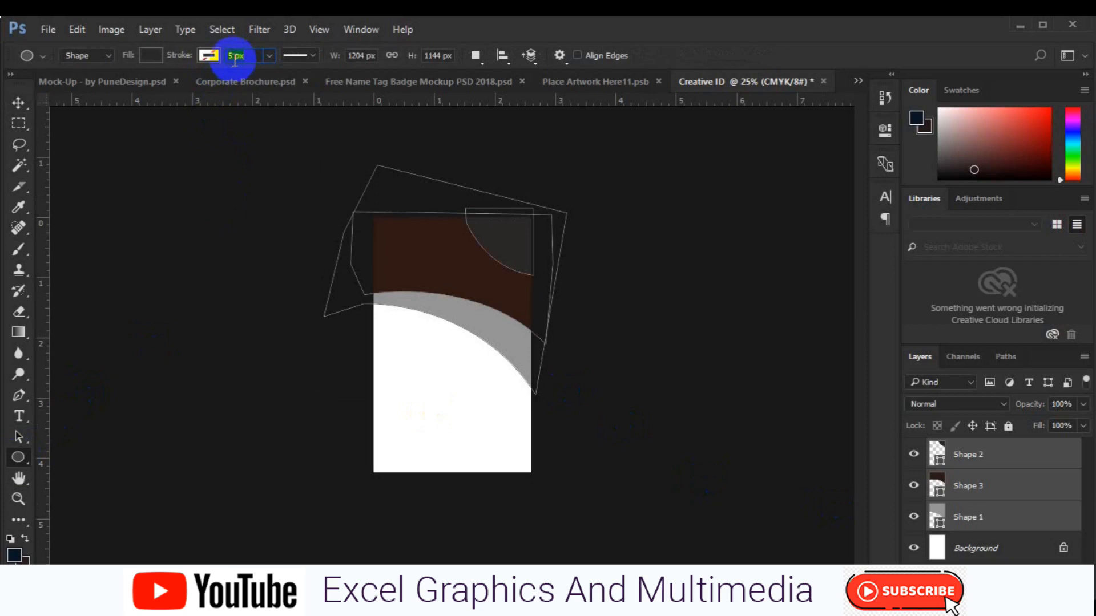
key(Return)
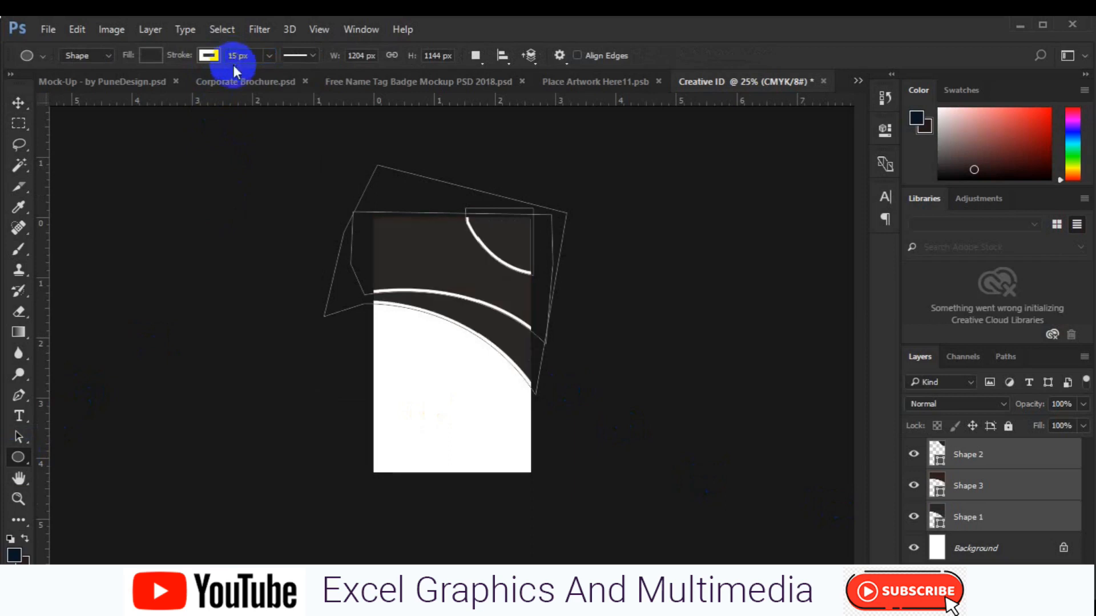
key(ctrl+z)
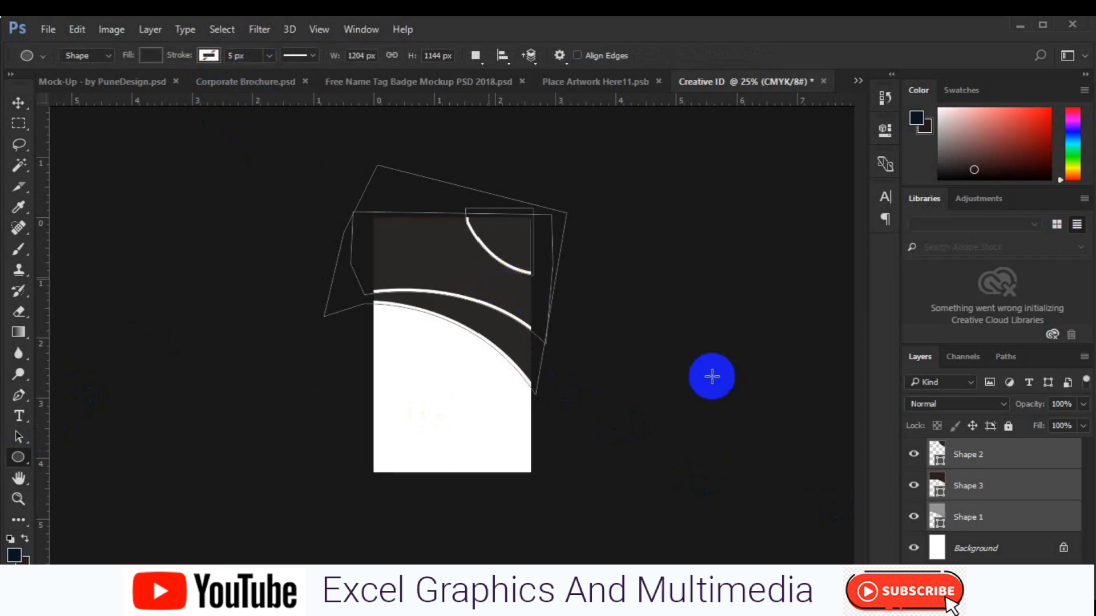
click(1052, 581)
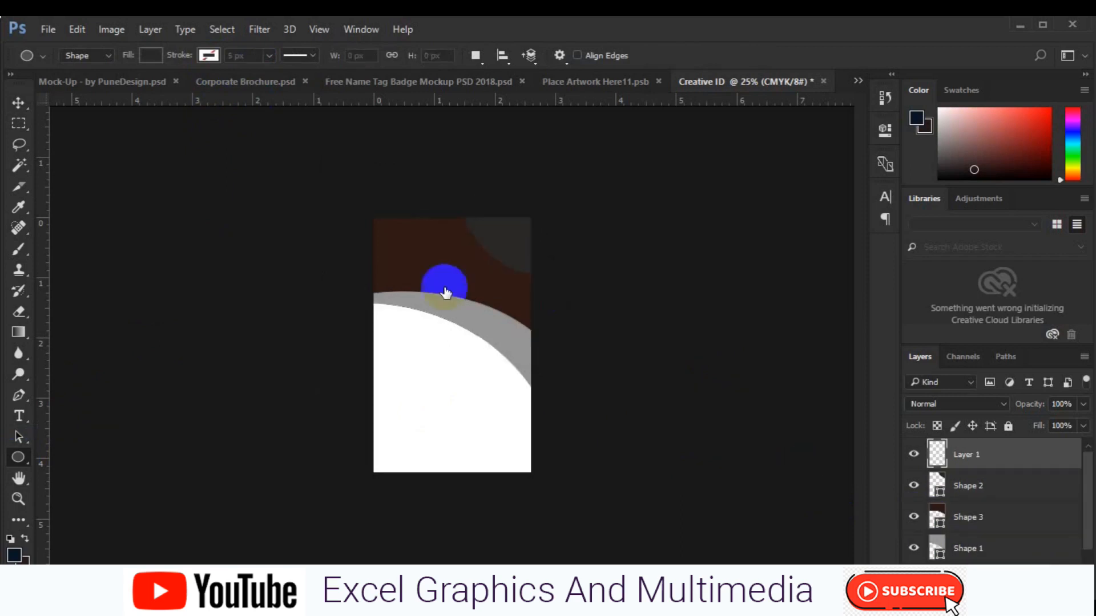
text(1)
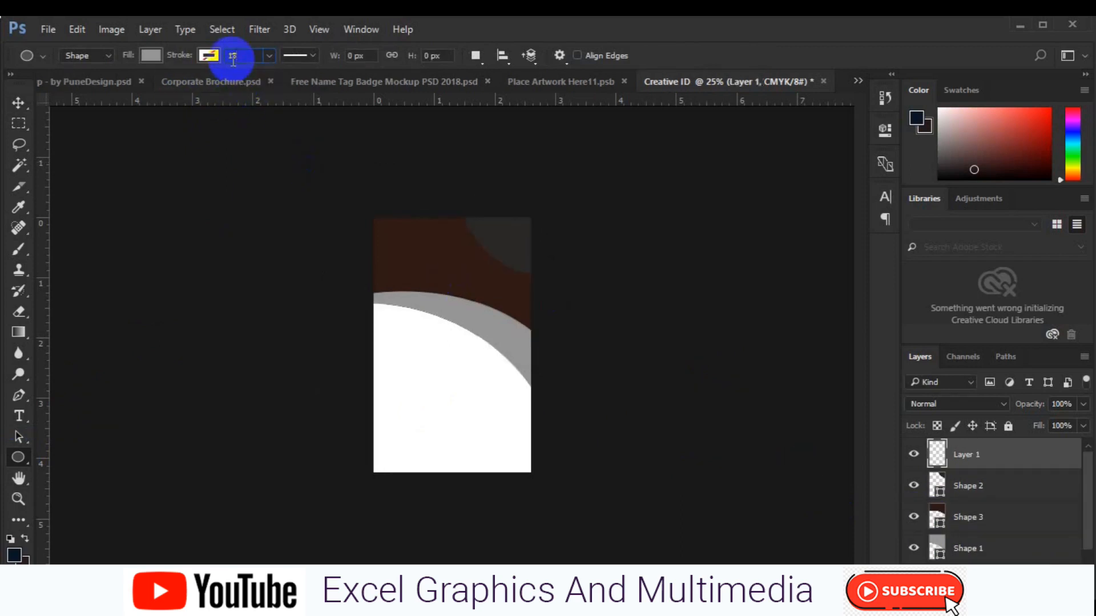
text(5)
click(215, 61)
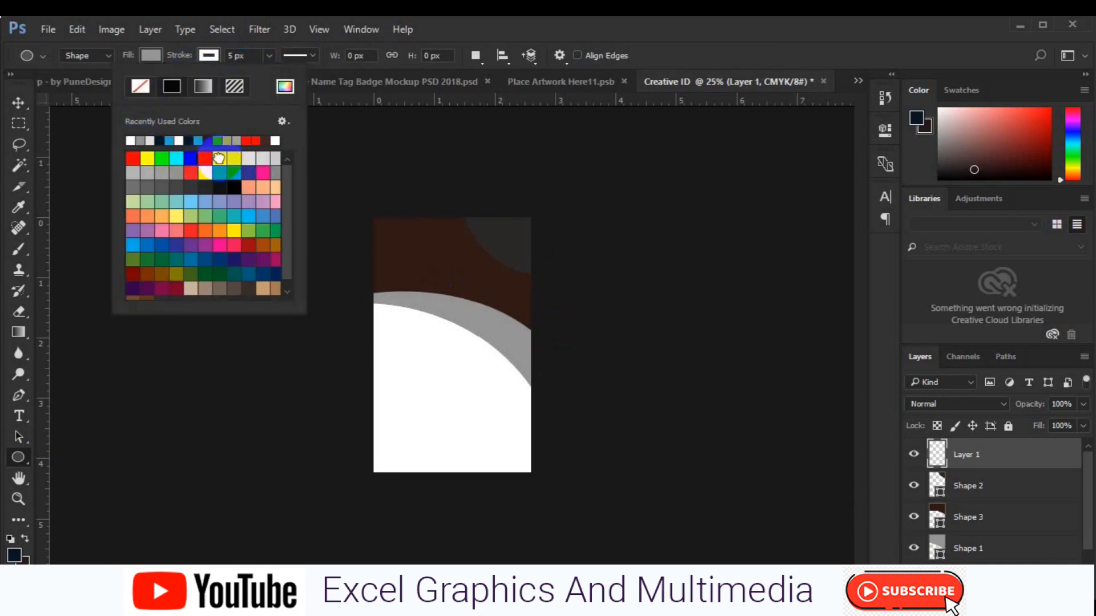
click(218, 158)
click(233, 56)
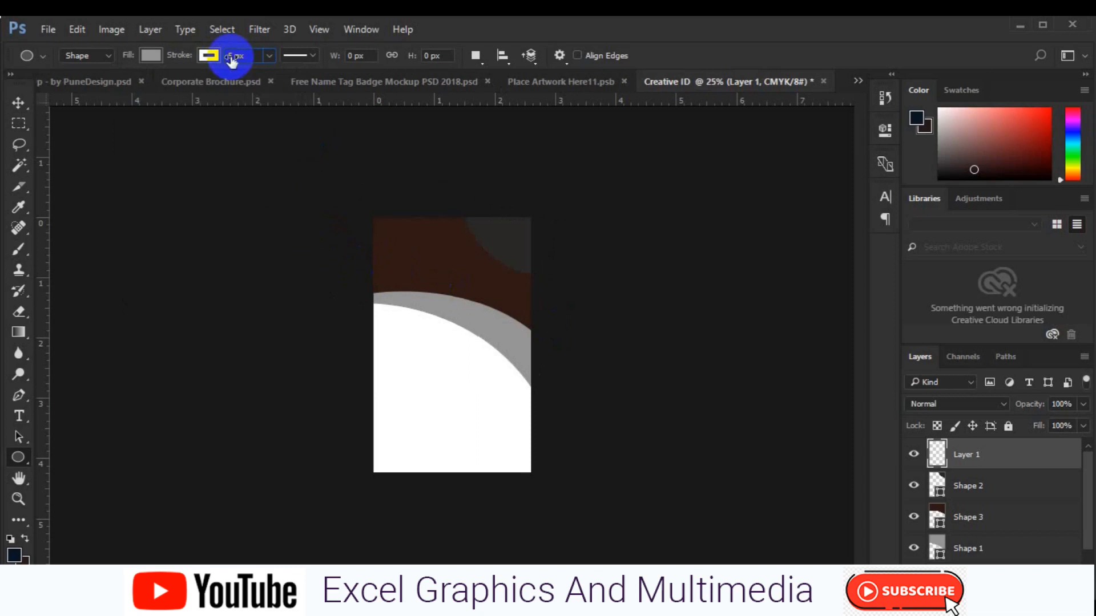
text(15)
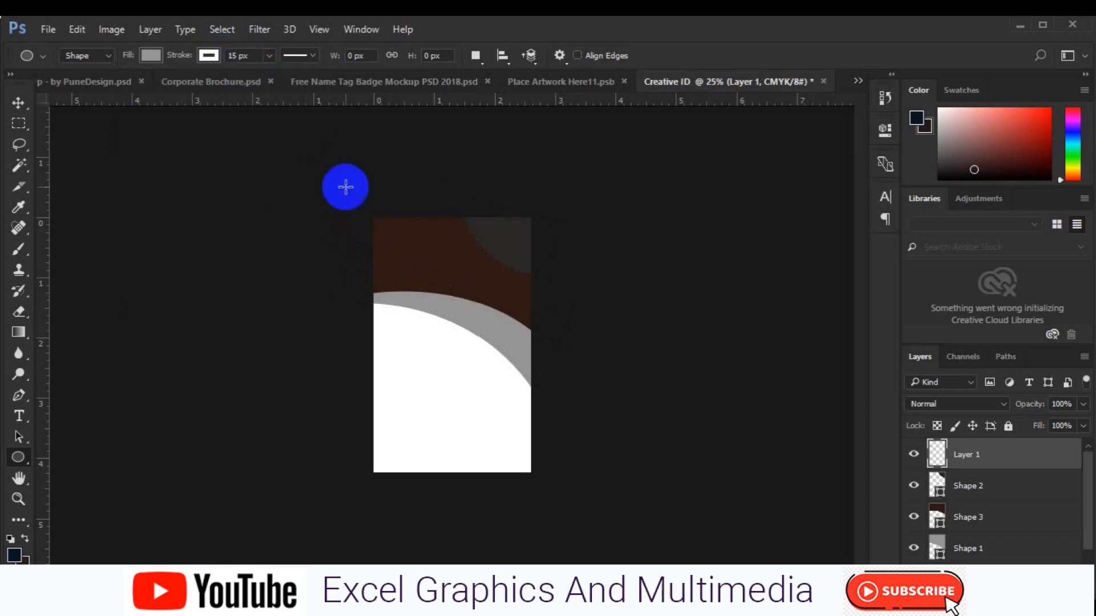
mouse_move(420, 279)
mouse_down()
mouse_move(473, 358)
mouse_move(455, 338)
mouse_up()
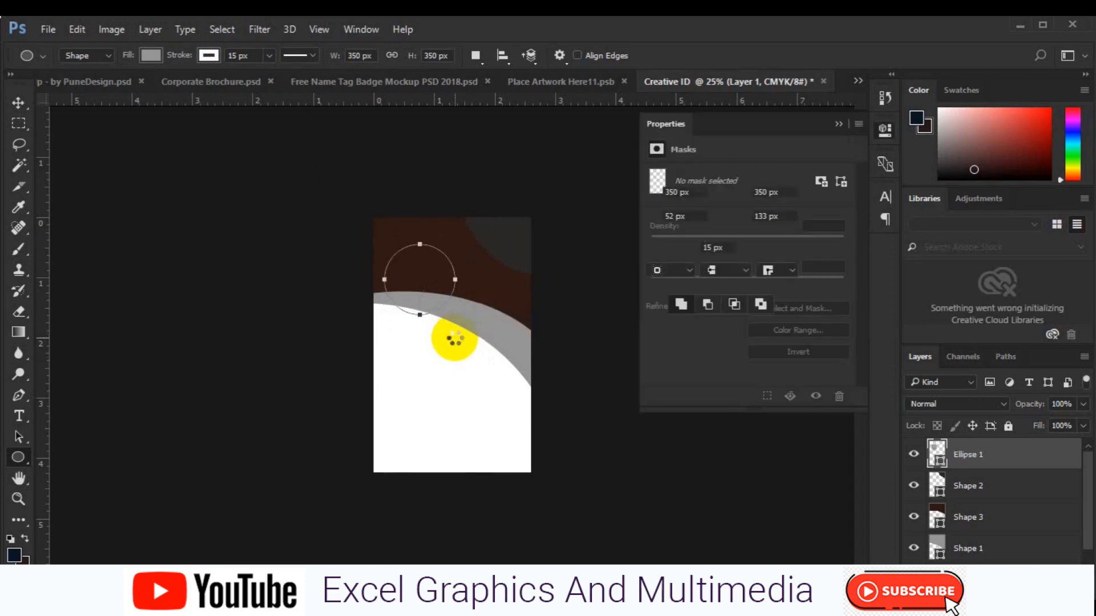
Align the circle to the centre of the whole canvas
key(v)
key(ctrl)
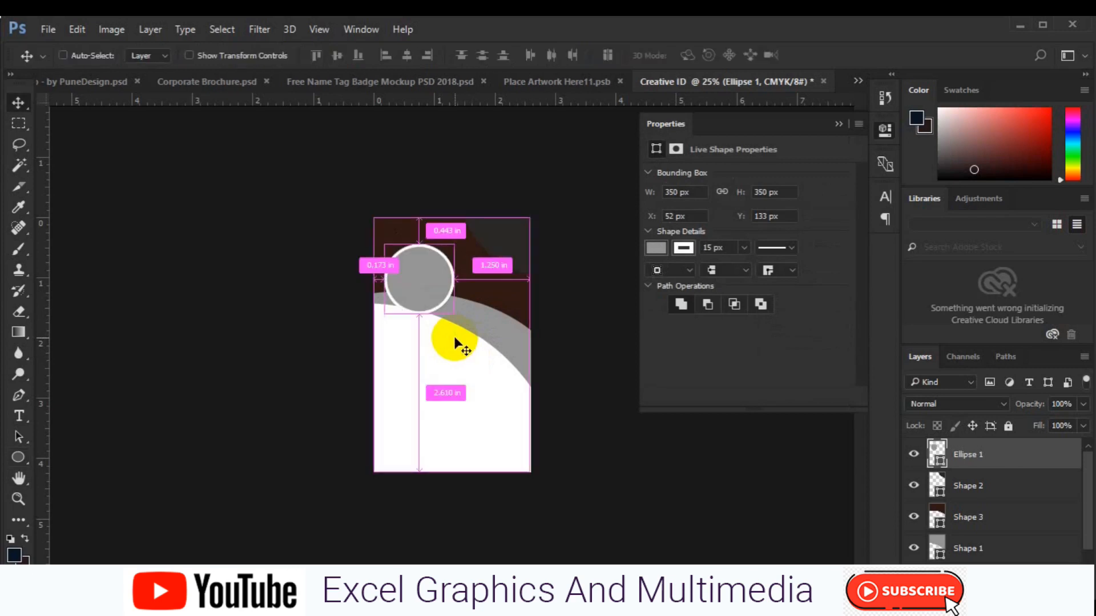
key(ctrl+a)
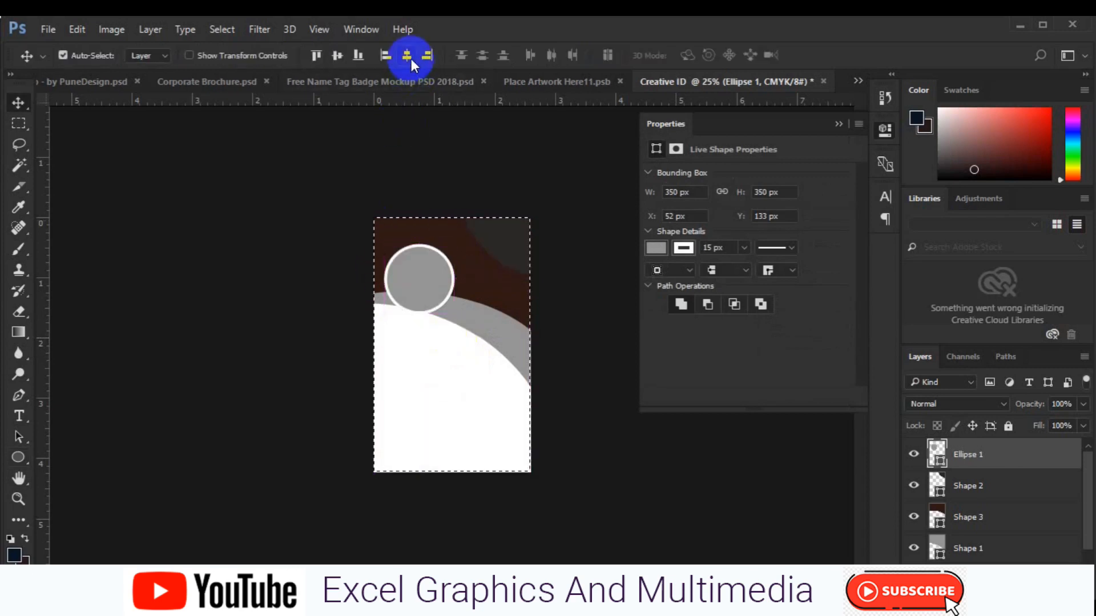
click(339, 62)
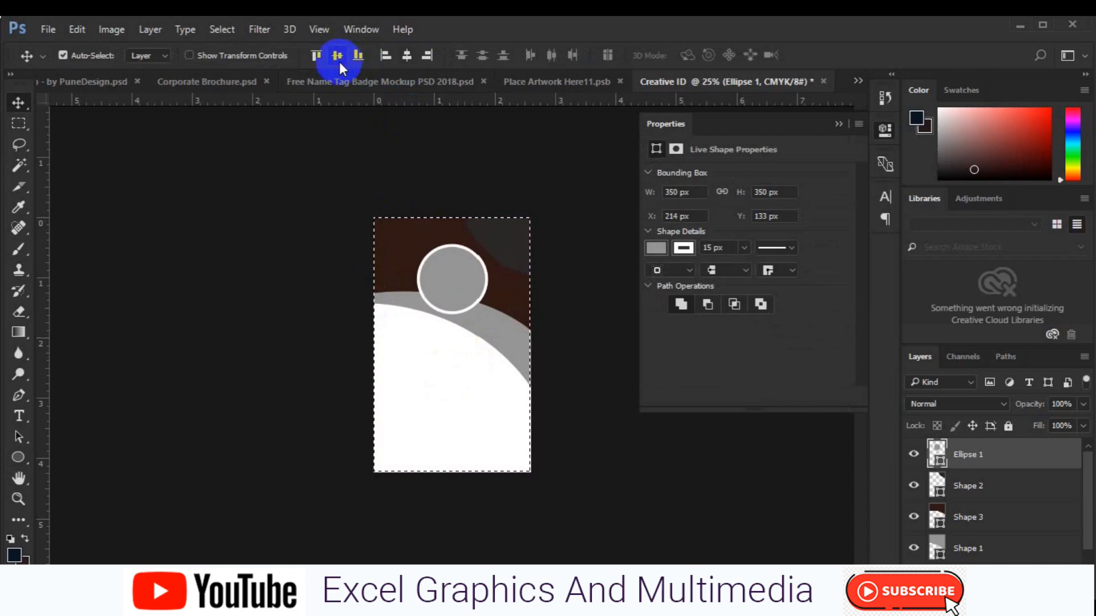
click(339, 61)
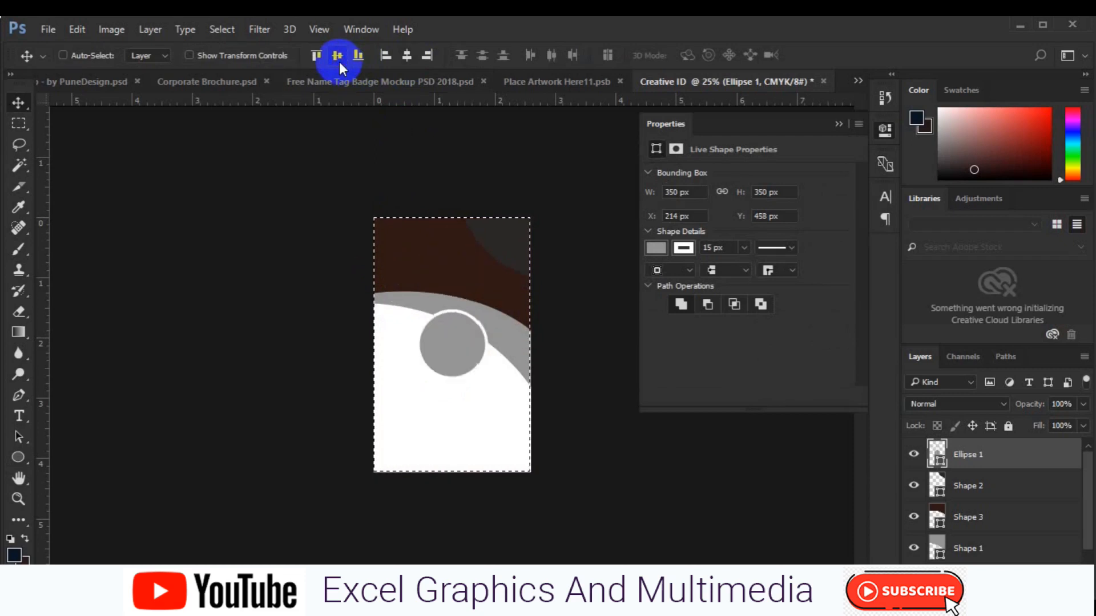
key(ctrl+d)
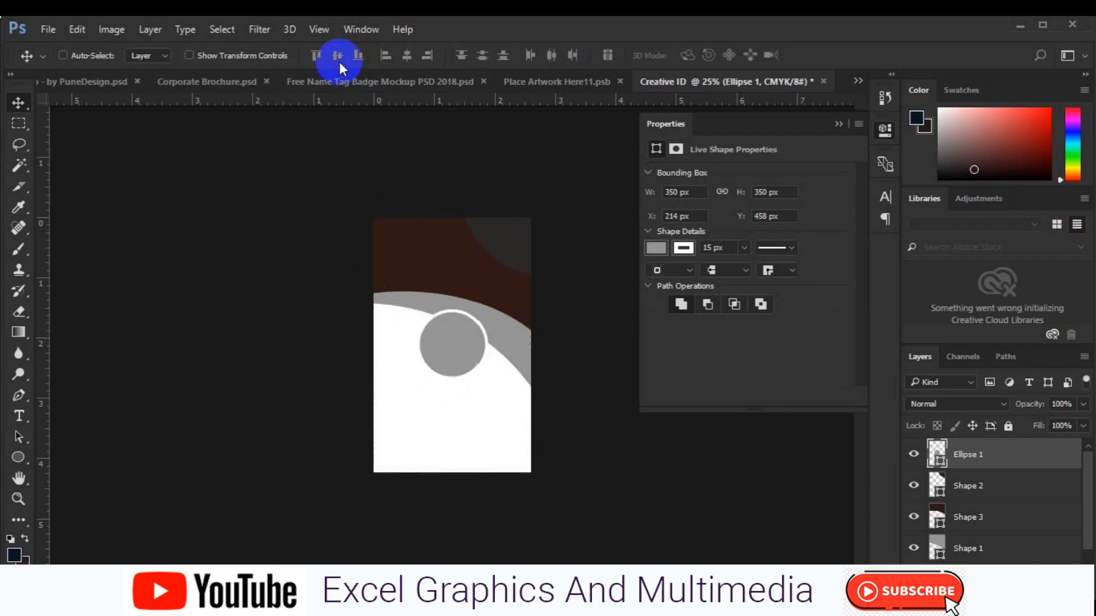
Enlarge the circle to 422 × 422 px and recentre it horizontally on the card
key(ctrl+t)
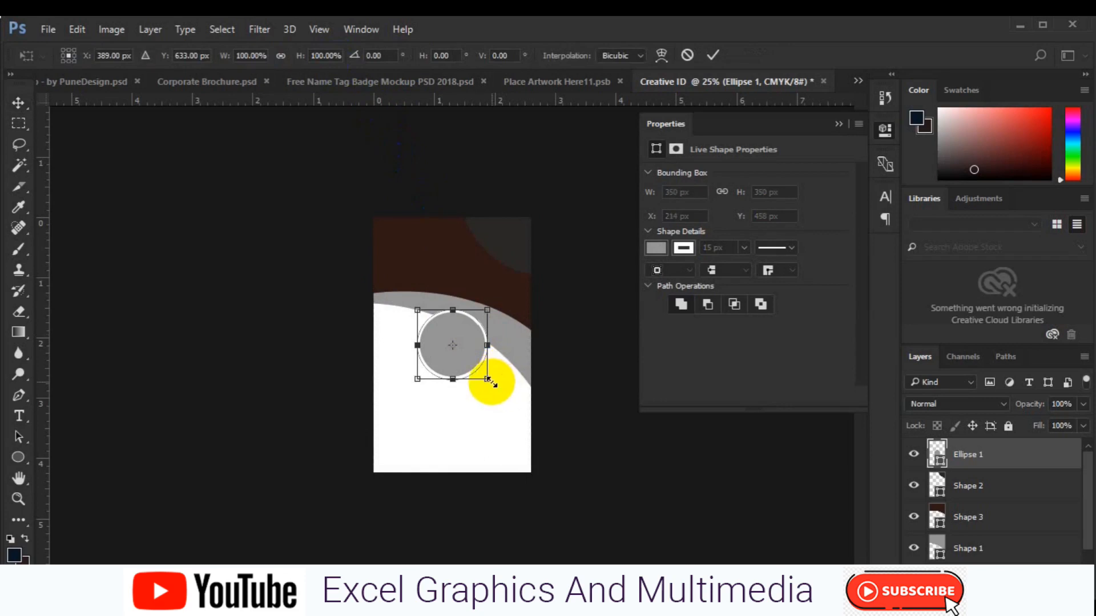
drag(490, 381, 467, 336)
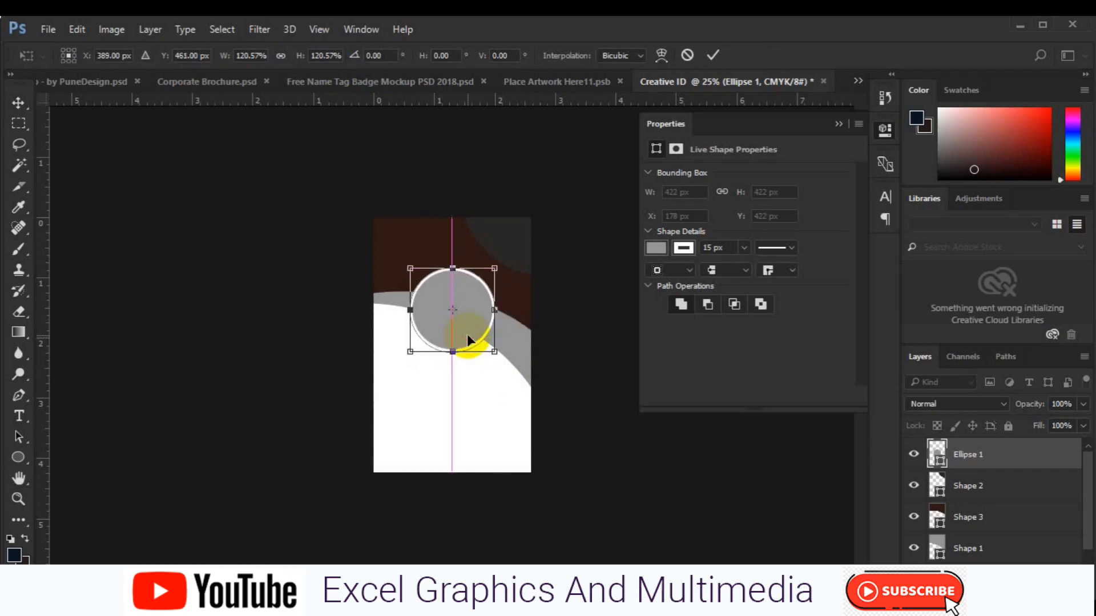
key(Return)
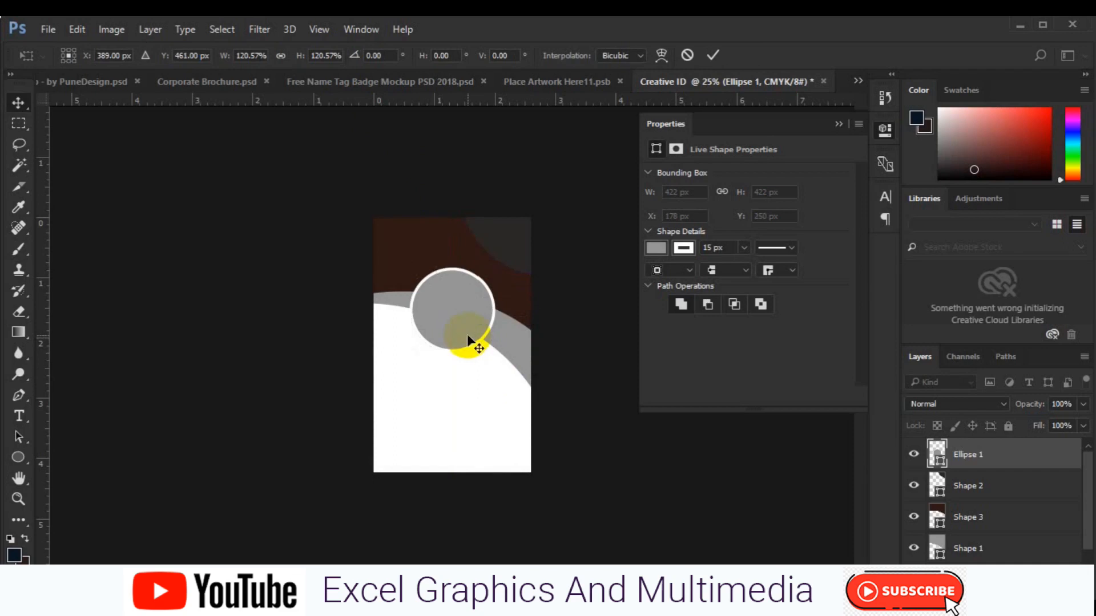
key(ctrl+a)
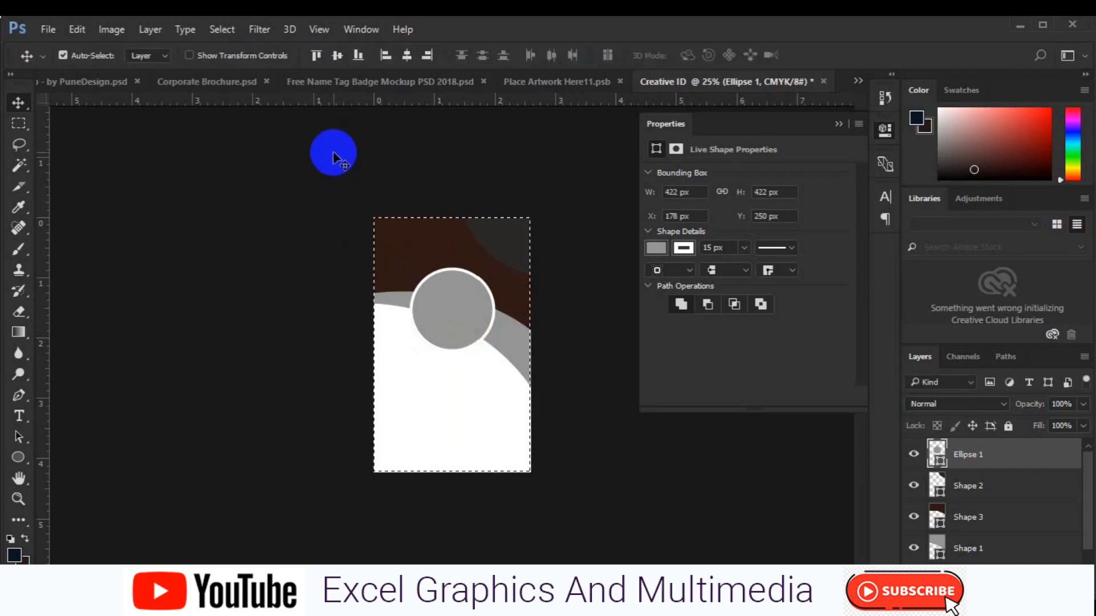
click(405, 55)
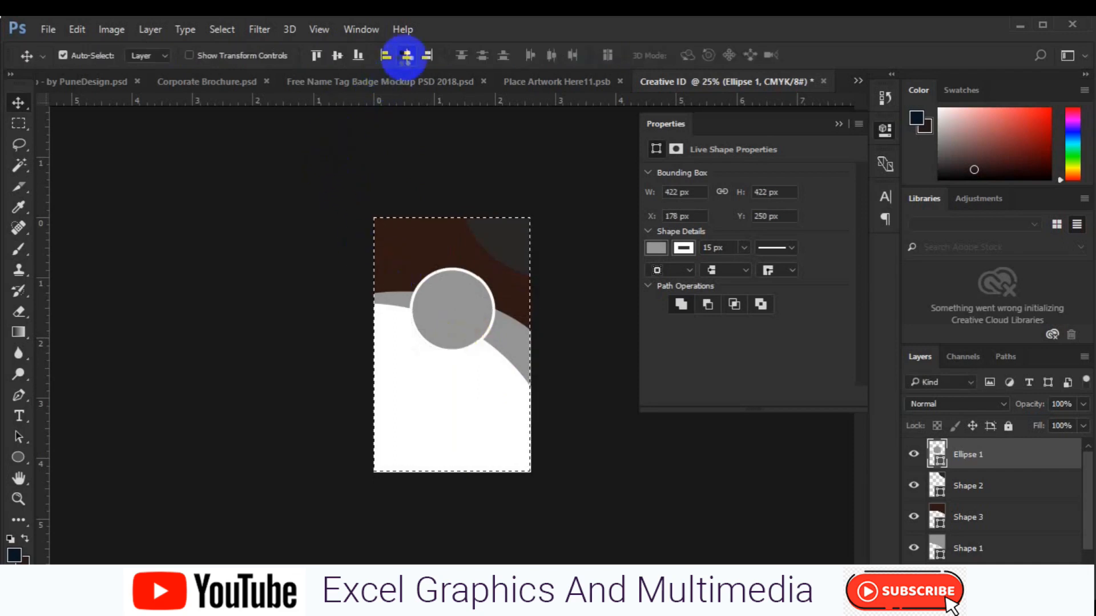
key(ctrl+d)
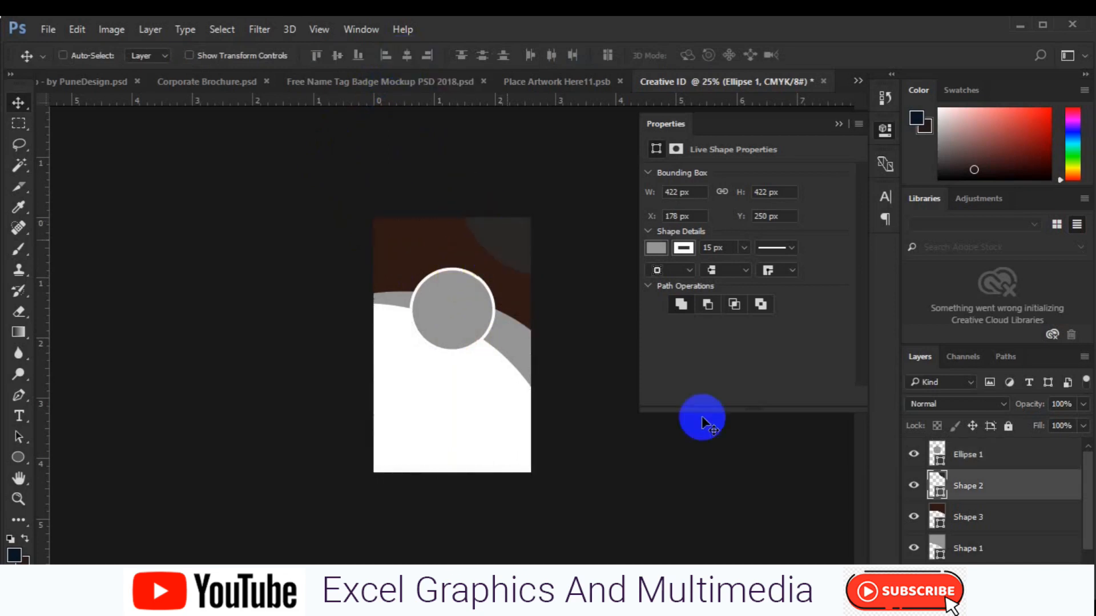
Fill the top-right corner shape (Shape 2) with bright red ed2024
click(936, 487)
double_click(938, 491)
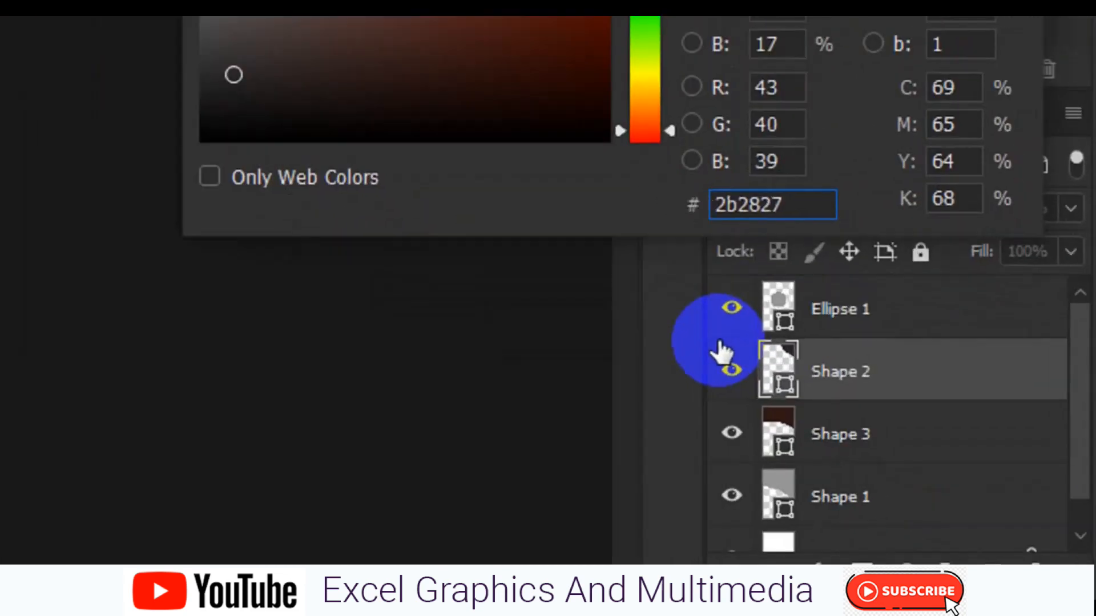
key(ctrl+a)
text(ed2024)
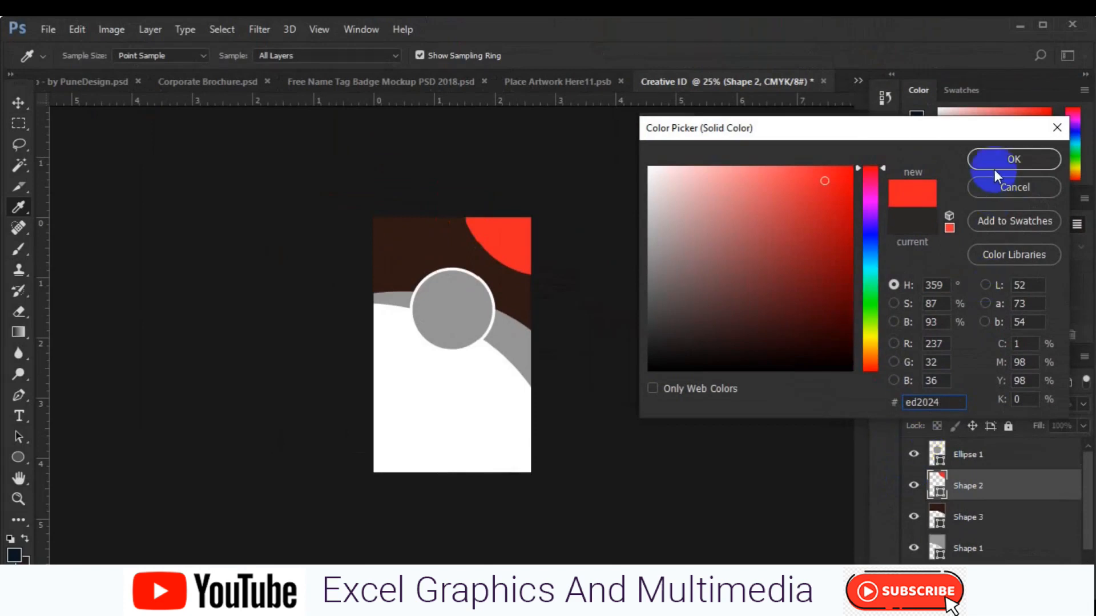
click(994, 167)
Fill the curved band (Shape 1) with the same bright red, sampled from Shape 2
click(518, 351)
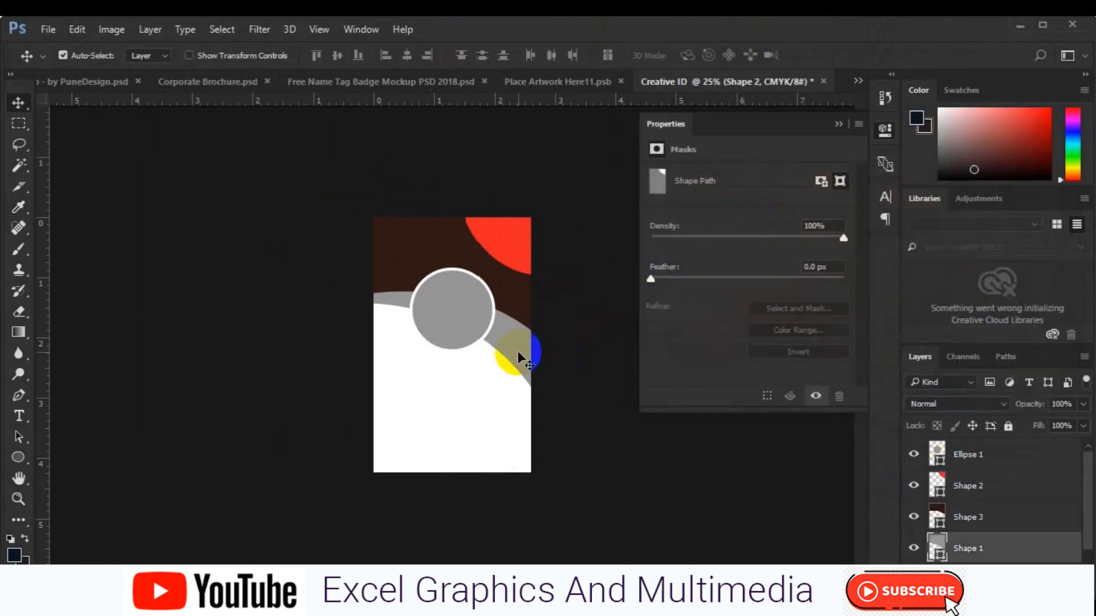
double_click(936, 549)
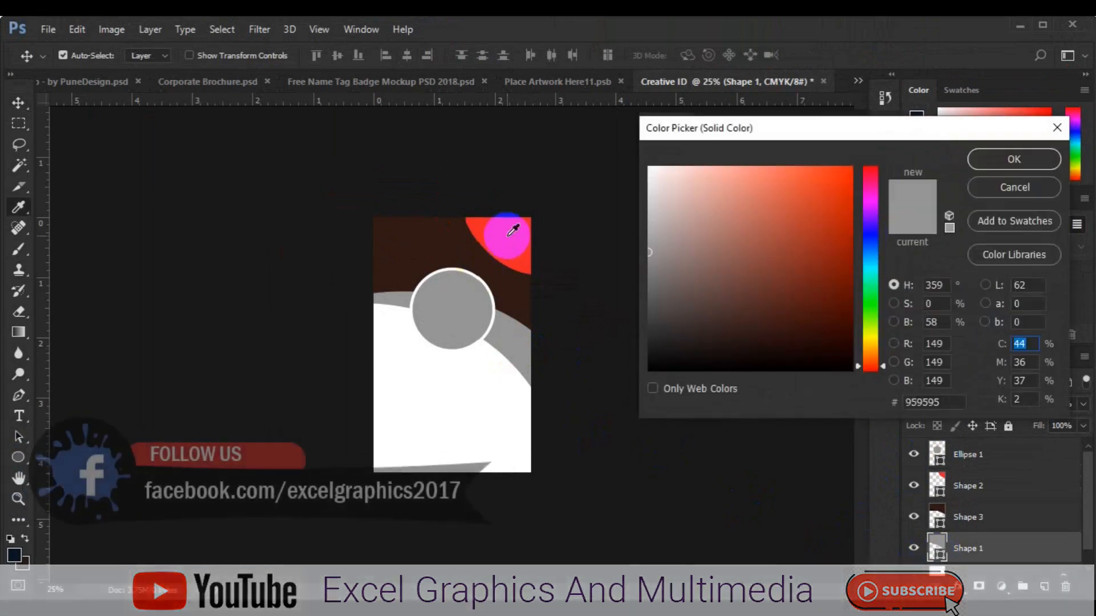
click(513, 230)
click(1005, 155)
key(v)
Fill the top Shape 3 with deep red 6f0404
click(938, 520)
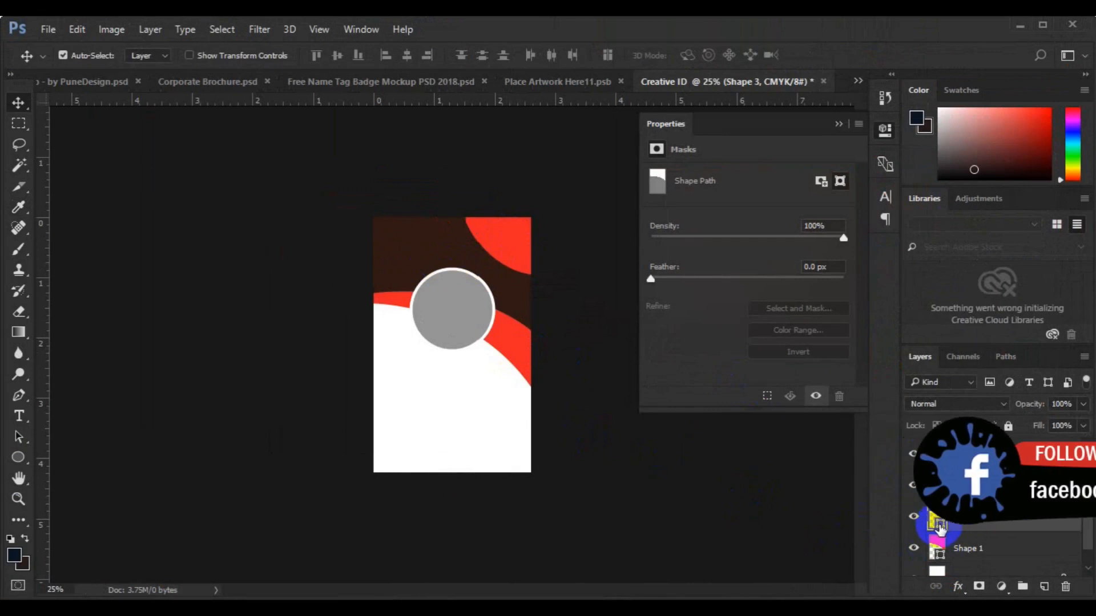
double_click(938, 520)
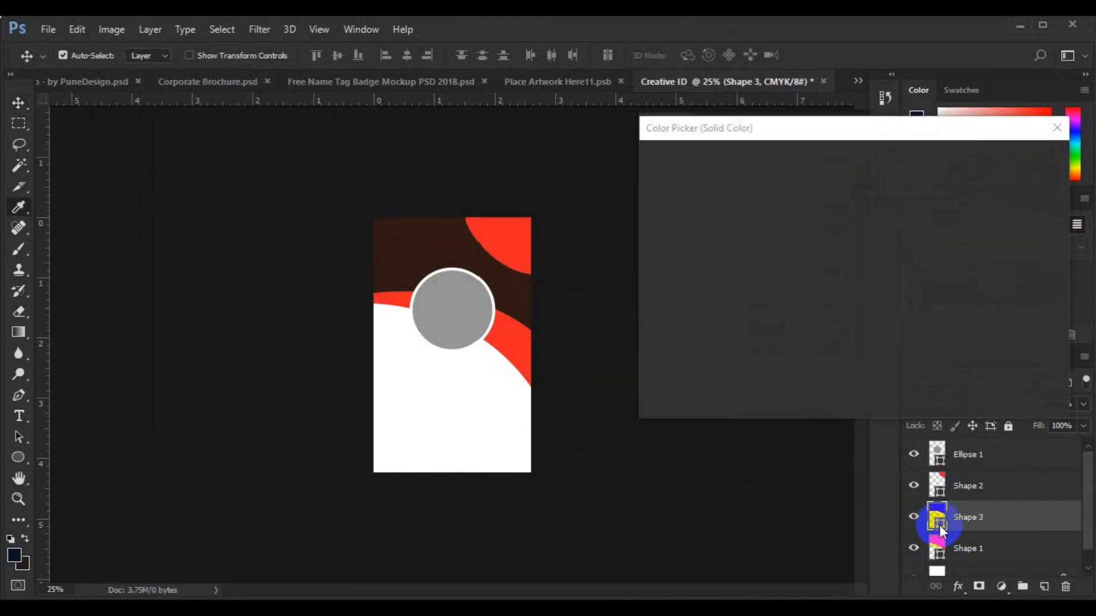
click(516, 340)
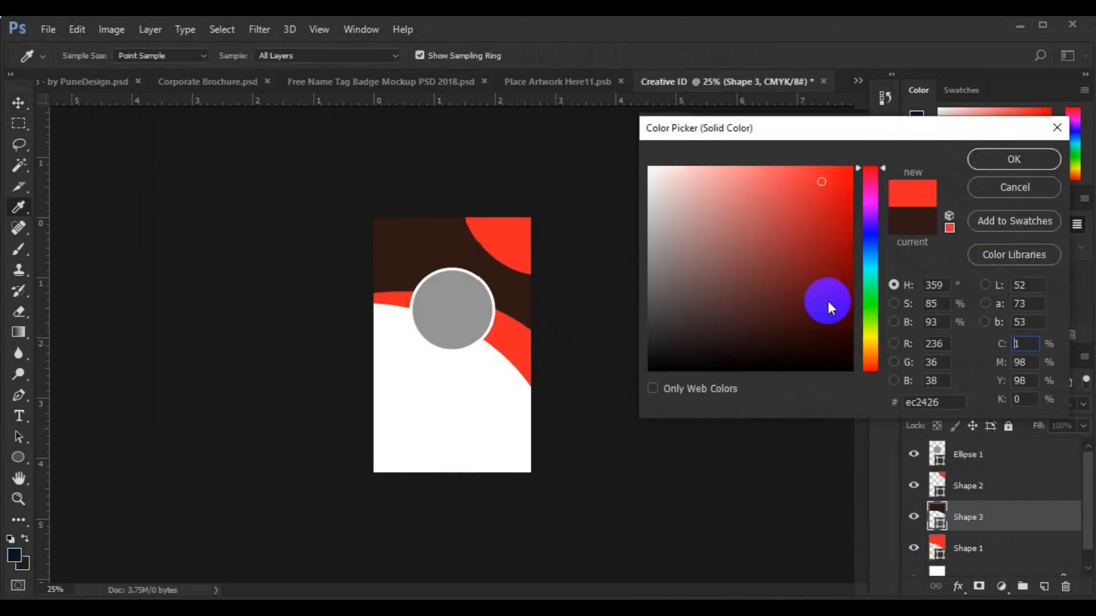
click(841, 275)
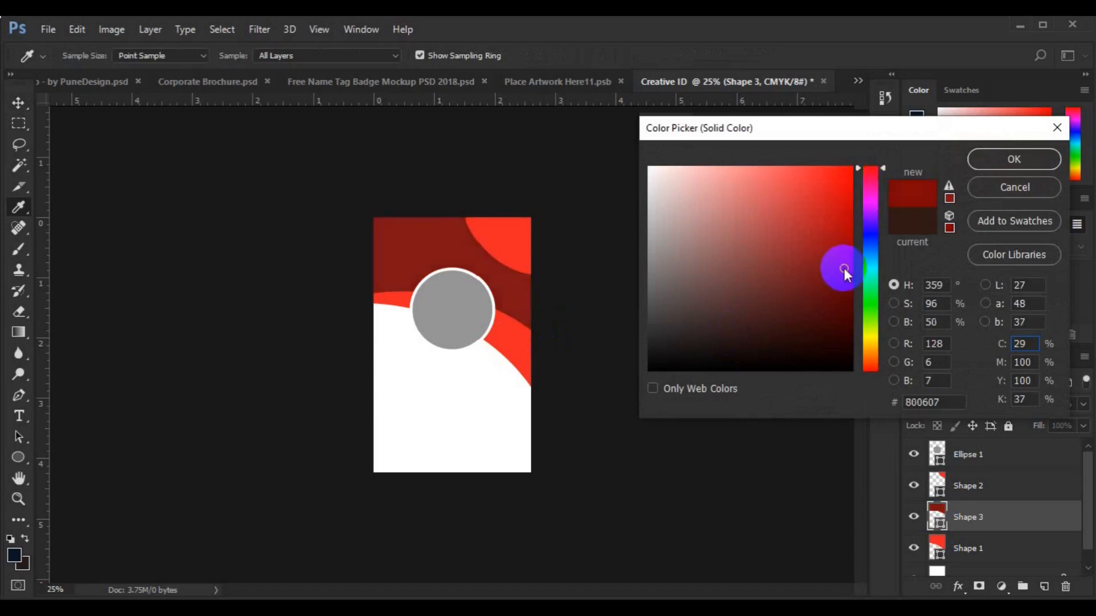
click(844, 282)
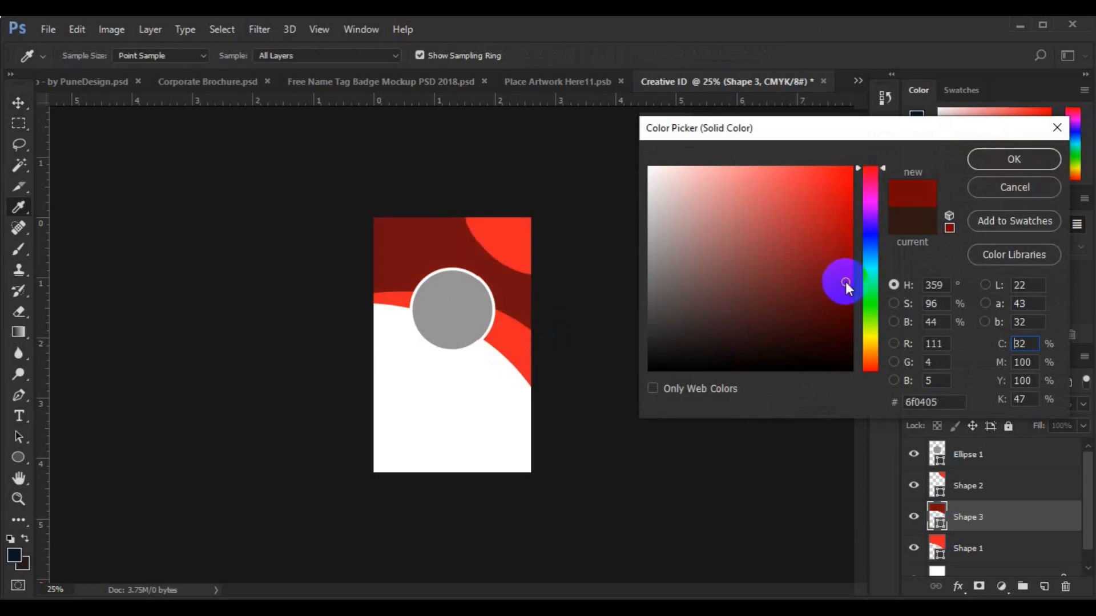
click(885, 181)
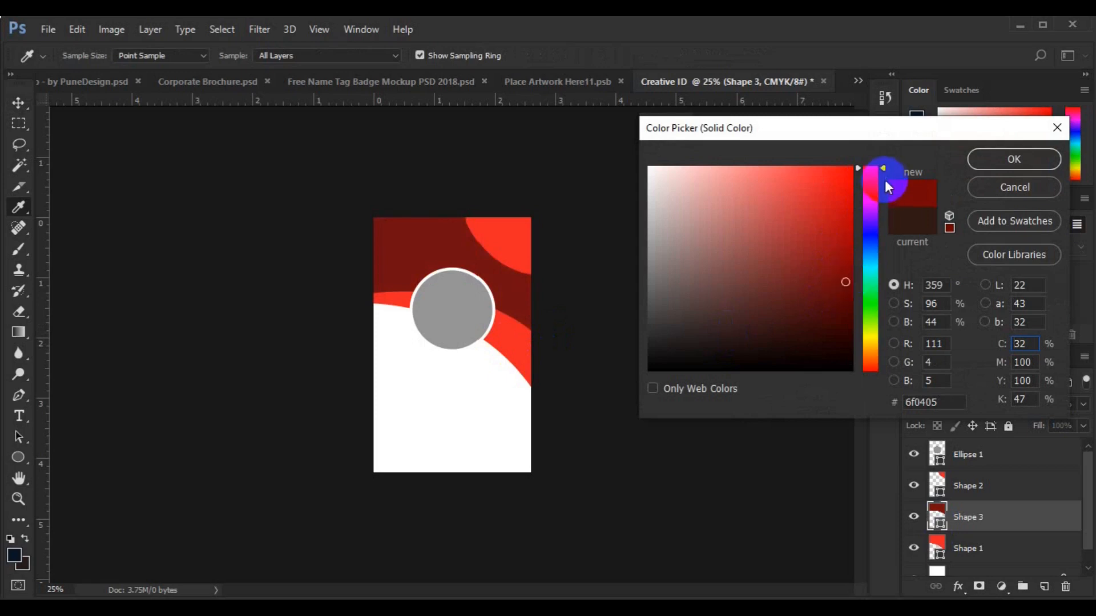
drag(886, 170, 885, 165)
click(1014, 158)
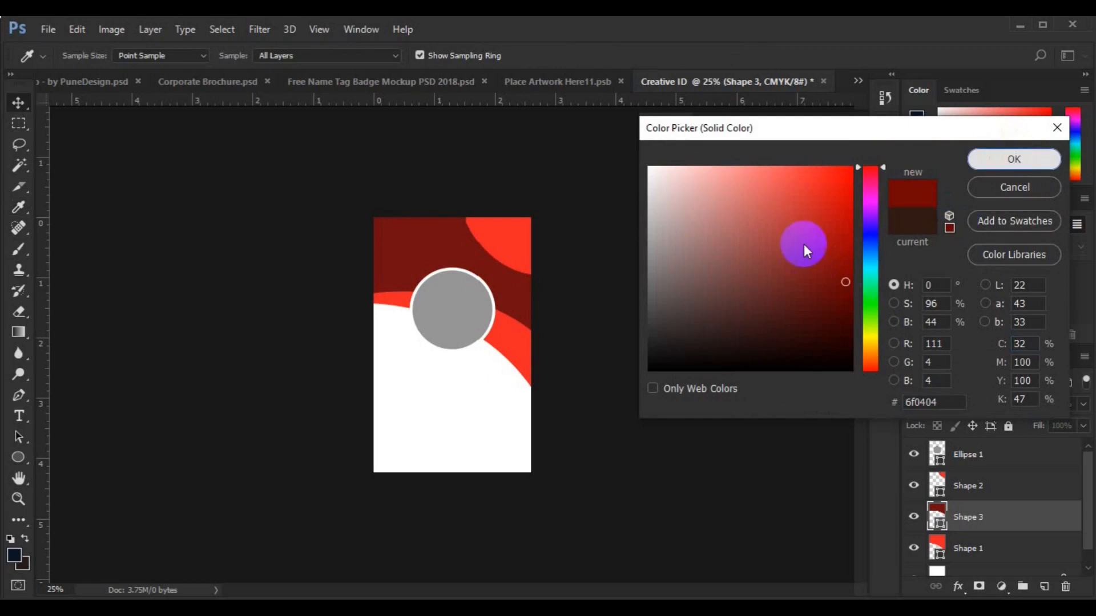
click(840, 127)
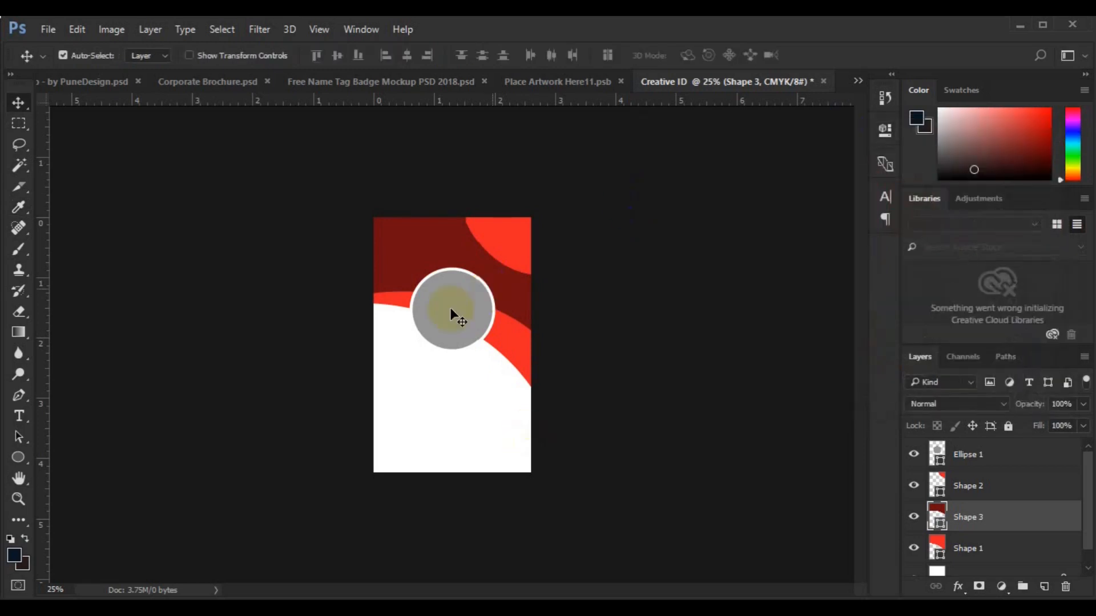
click(449, 307)
Place passport-size2 from the freepik stockpoto folder as an embedded image at 20.72% scale
click(49, 35)
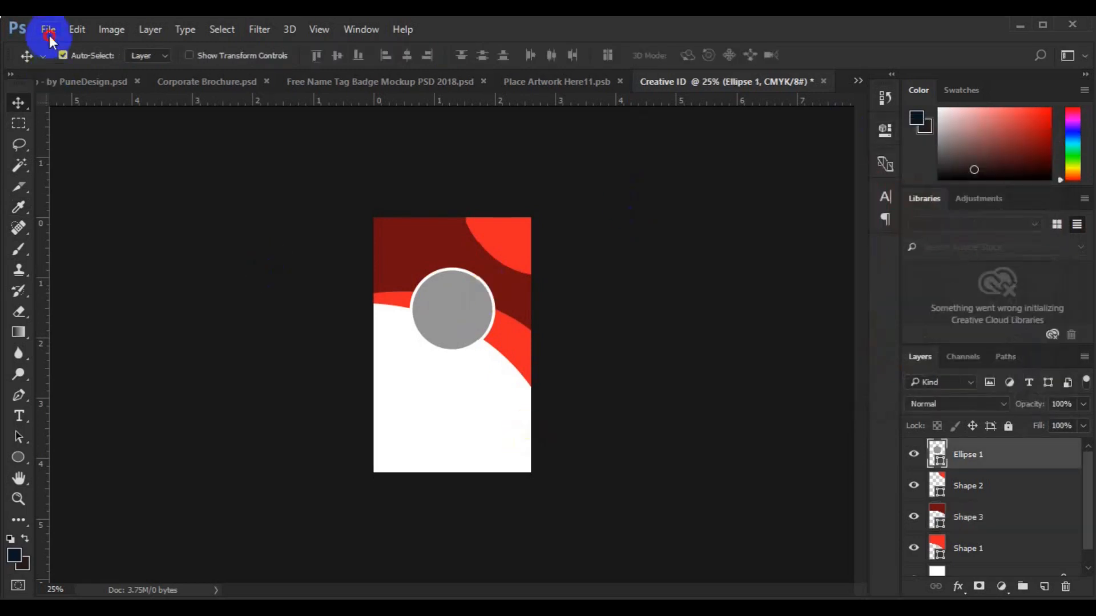
click(83, 326)
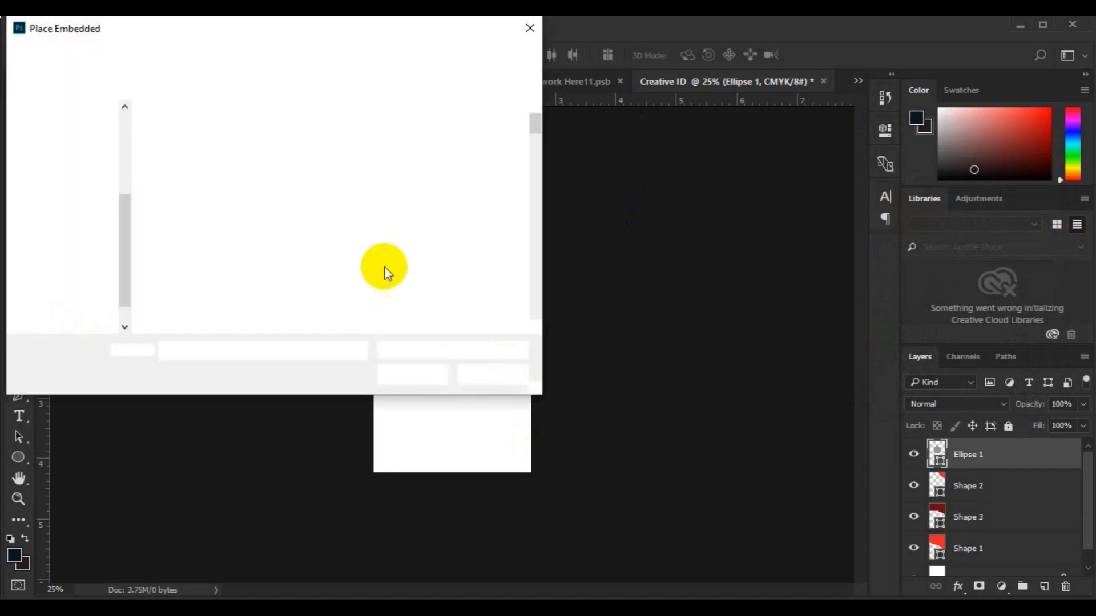
double_click(382, 242)
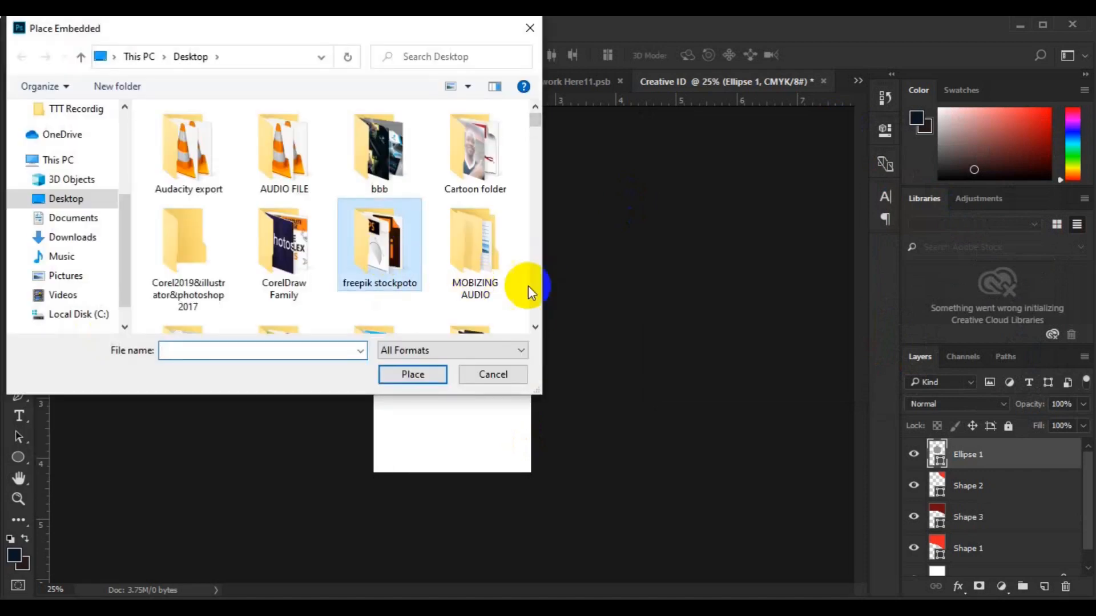
click(535, 306)
click(535, 306)
click(535, 306)
click(535, 306)
click(535, 306)
click(535, 305)
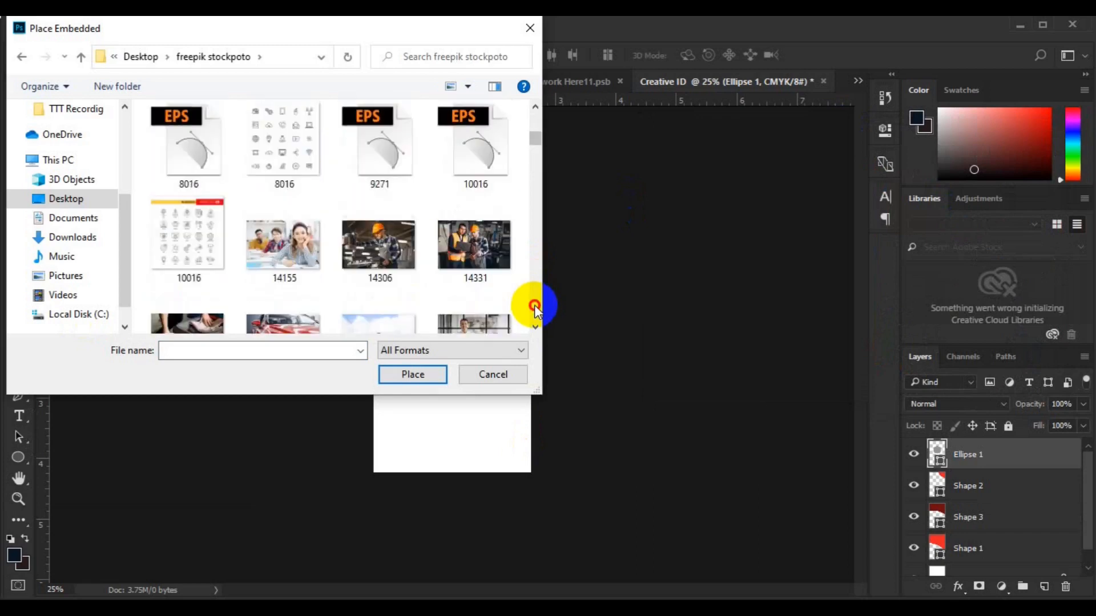
click(534, 306)
click(535, 306)
click(535, 306)
click(534, 306)
click(534, 306)
click(535, 306)
click(535, 306)
click(535, 306)
click(535, 306)
click(534, 306)
click(535, 305)
click(534, 306)
click(535, 306)
click(535, 306)
click(535, 306)
click(535, 306)
click(535, 306)
click(535, 306)
click(535, 306)
click(534, 306)
click(535, 306)
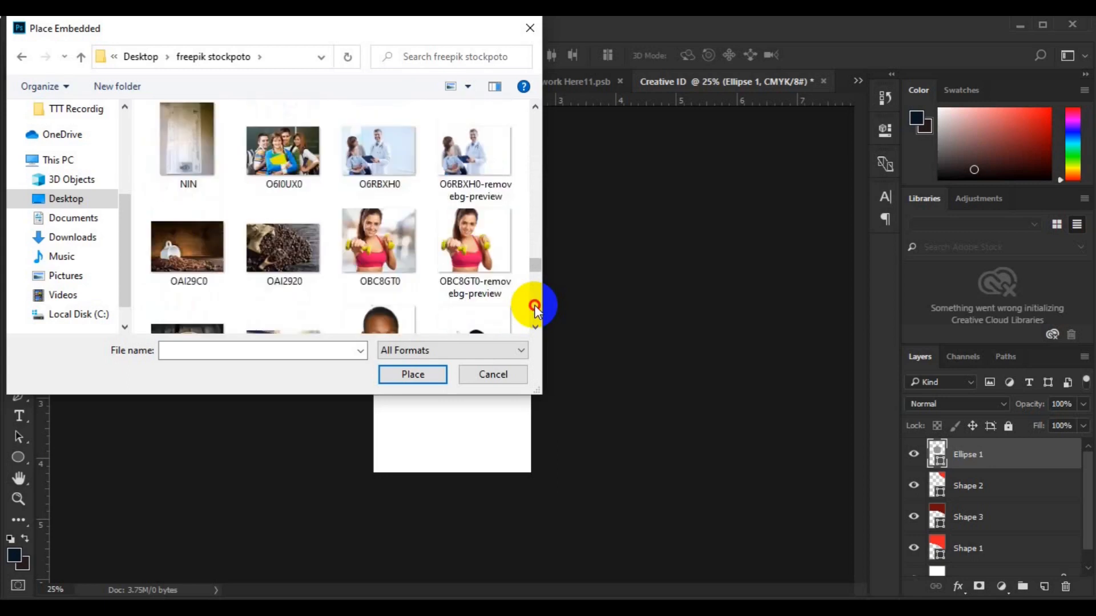
click(534, 306)
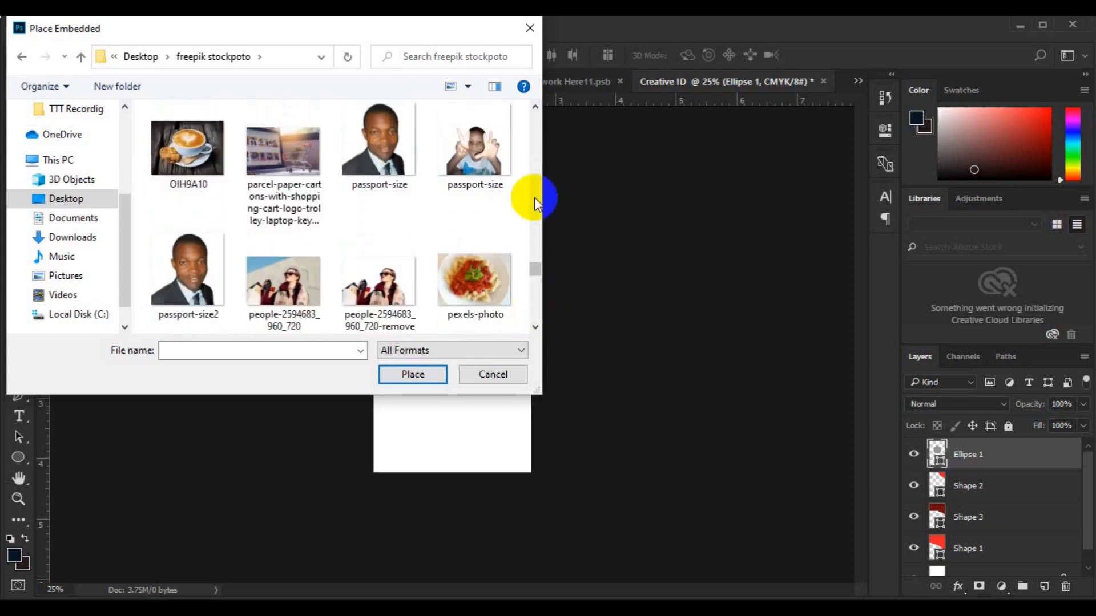
click(197, 290)
click(410, 375)
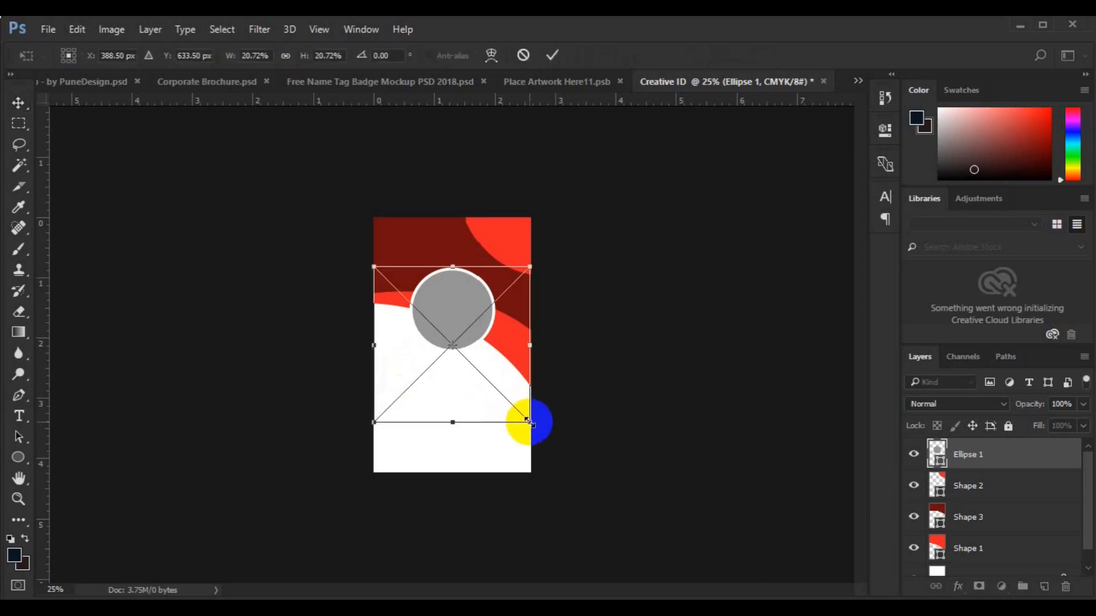
Resize the portrait over the circle, commit it, and clip it to Ellipse 1
drag(529, 422, 461, 352)
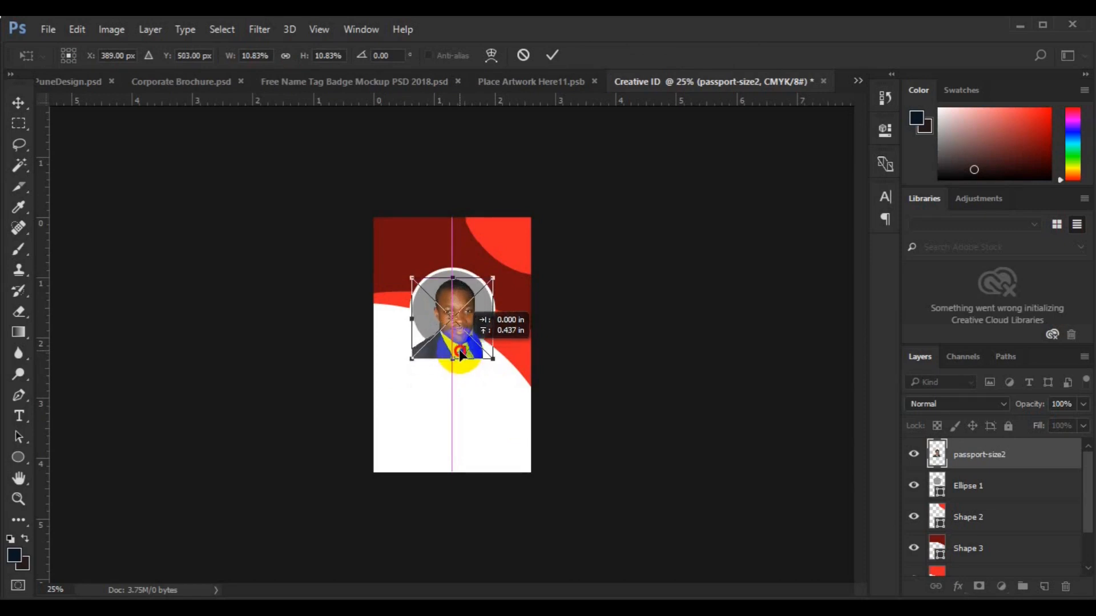
drag(462, 355, 462, 355)
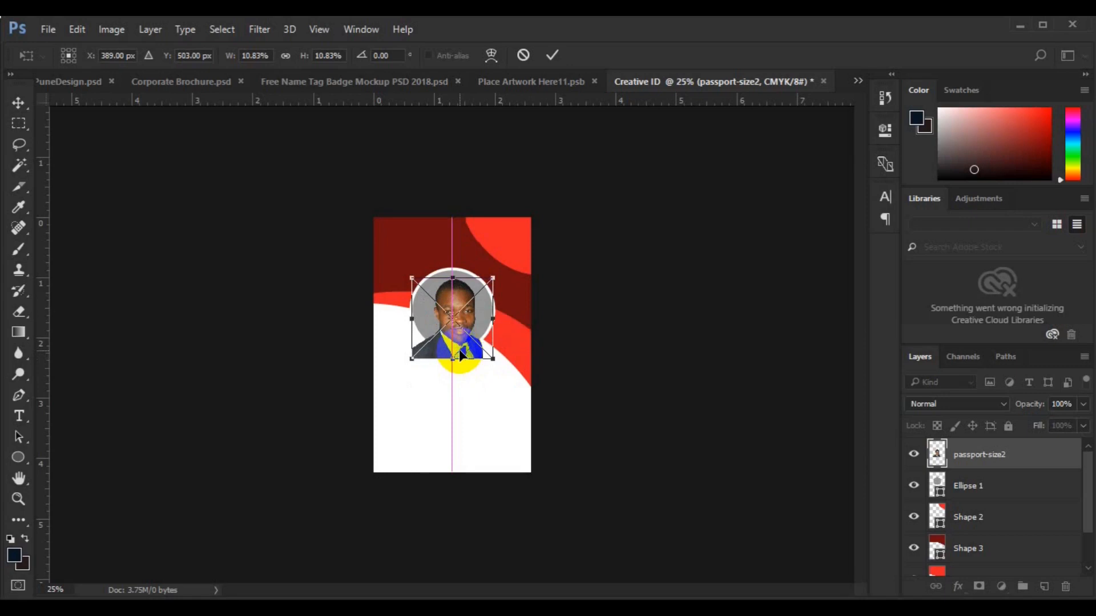
key(Return)
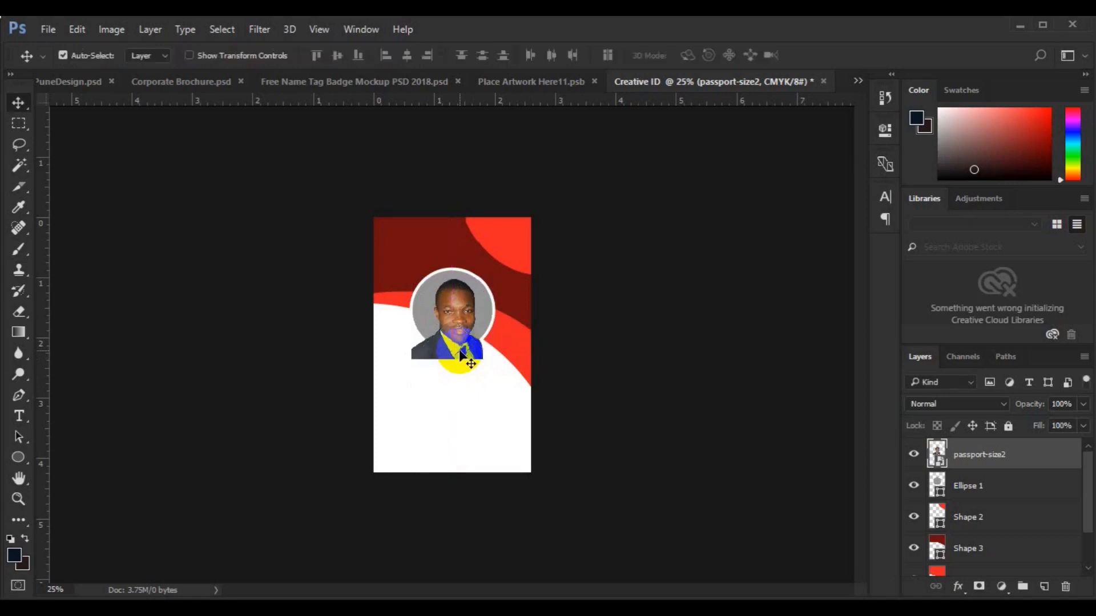
right_click(963, 469)
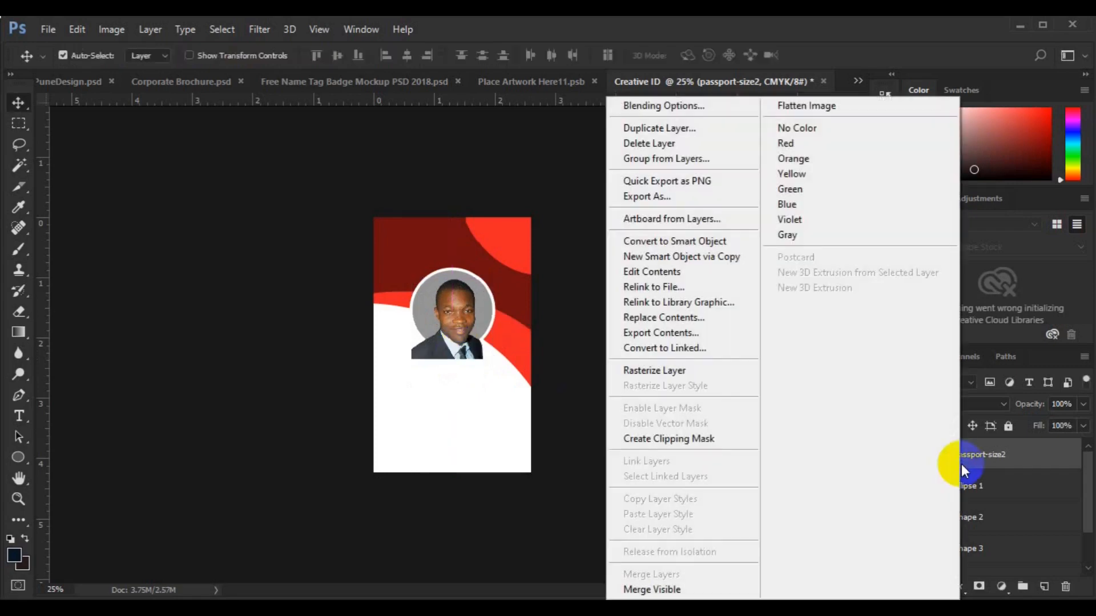
click(736, 440)
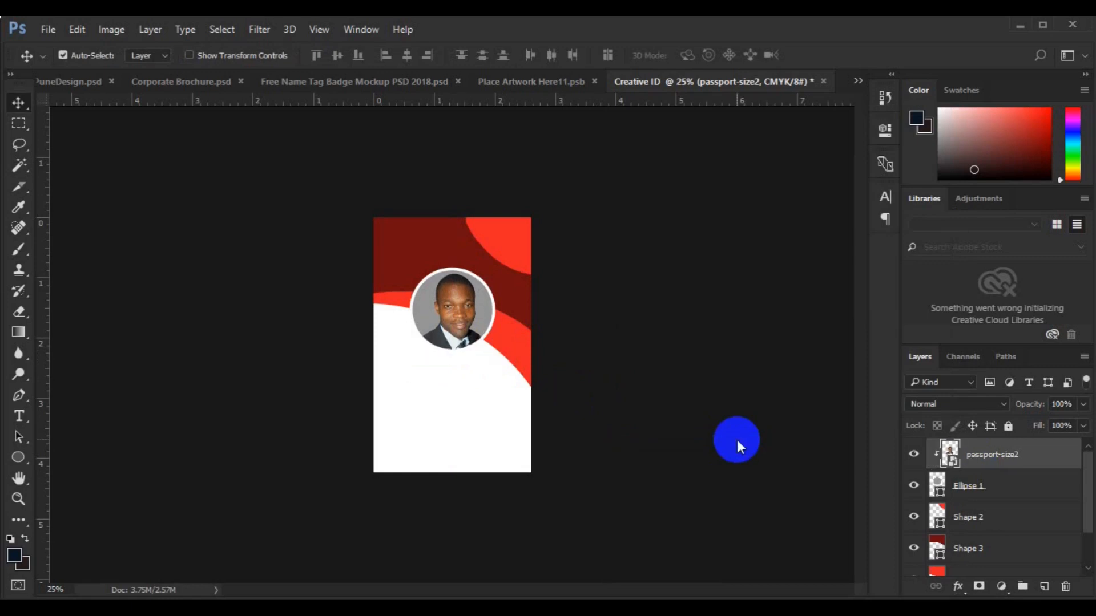
Change Ellipse 1's fill to the light blue-grey a9b0b4
double_click(938, 486)
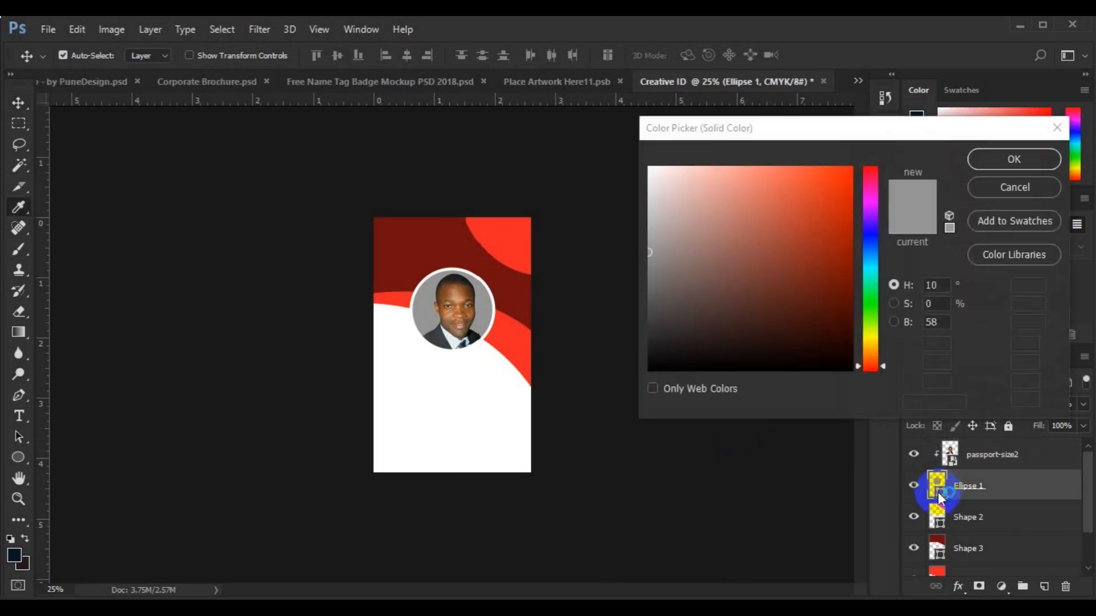
click(649, 190)
click(872, 255)
click(658, 234)
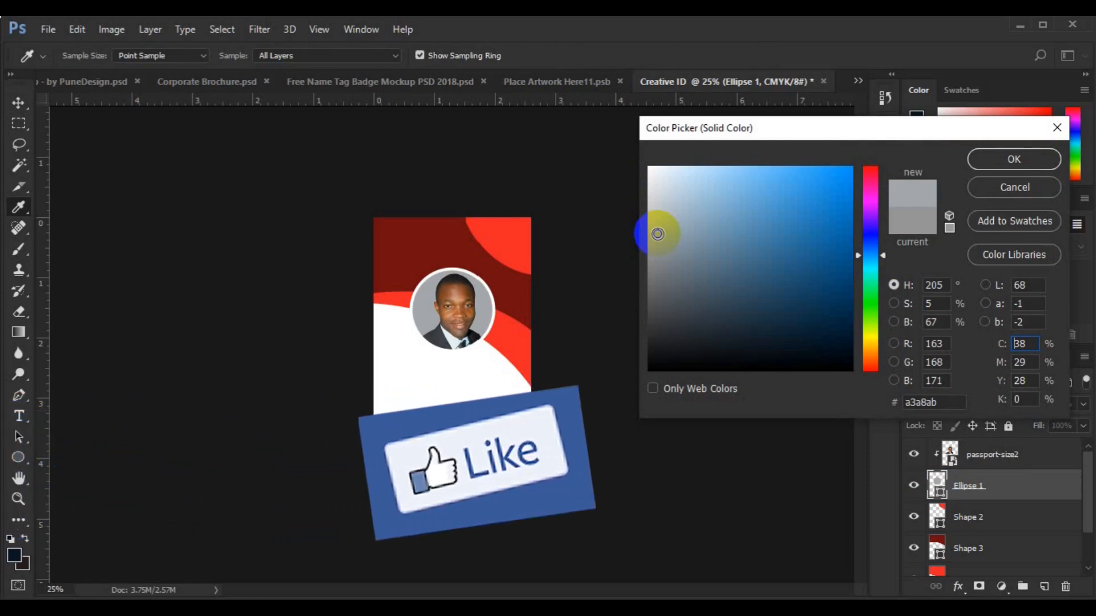
drag(657, 234, 660, 227)
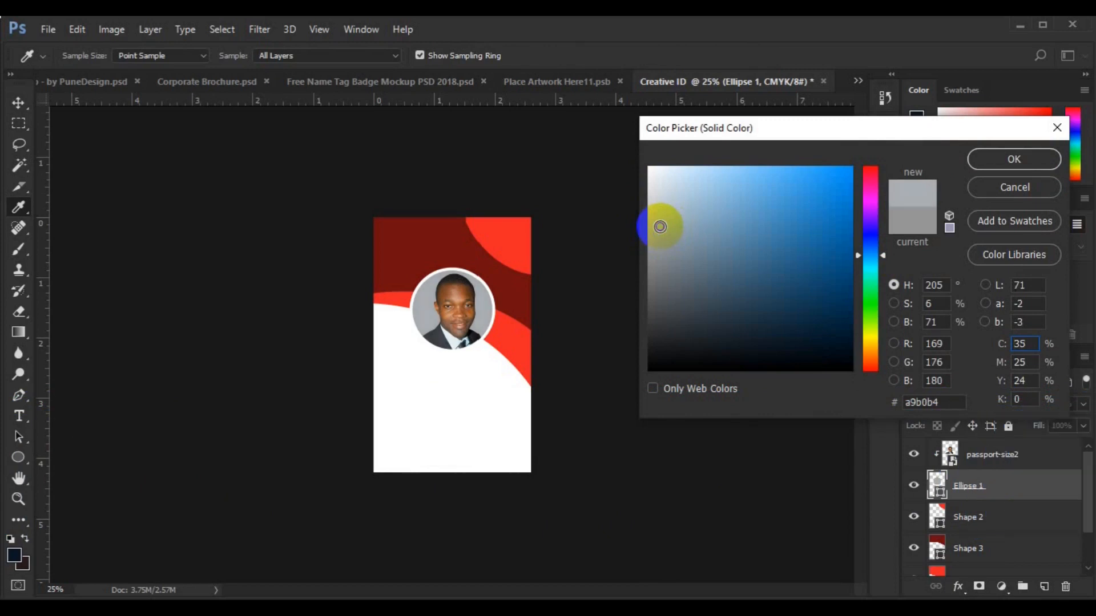
click(991, 162)
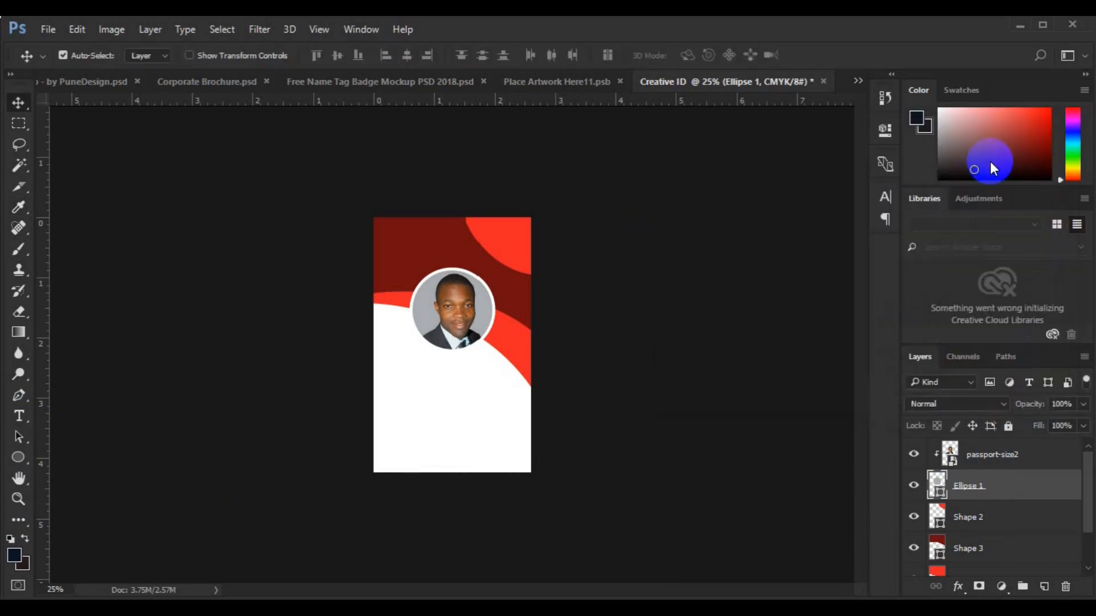
scroll(1071, 538, down, 1)
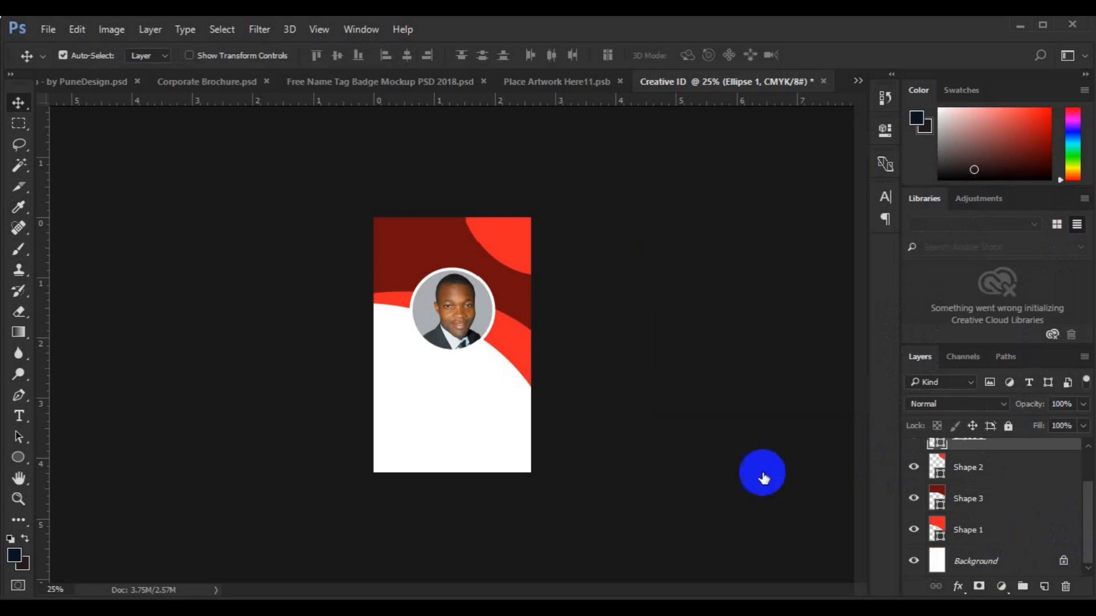
With the Background layer selected, embed the bar code file onto the card at about 50%
click(1022, 571)
click(49, 32)
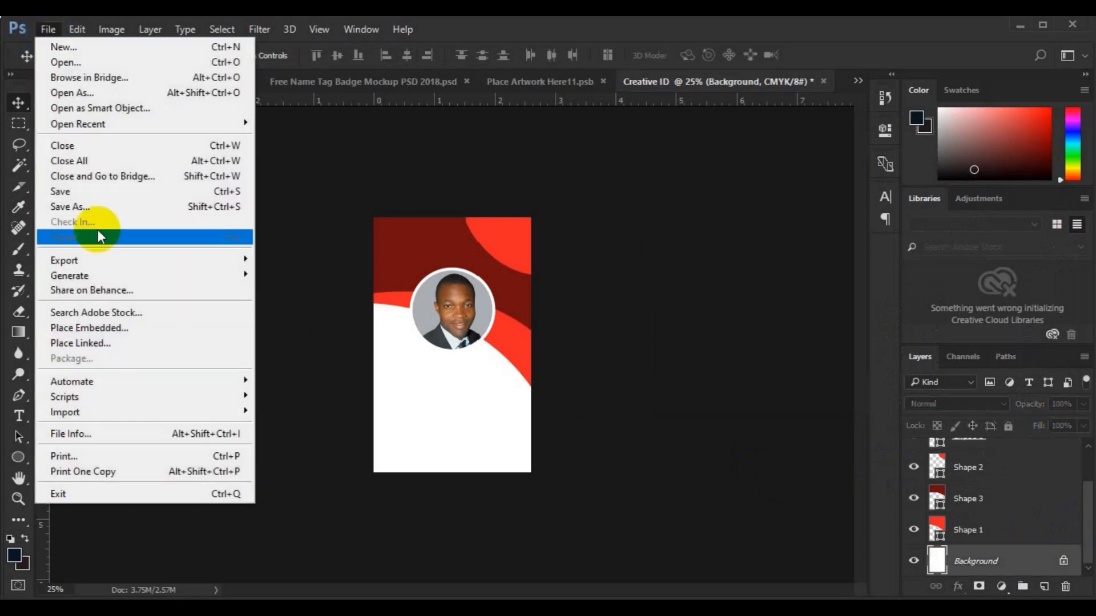
click(115, 315)
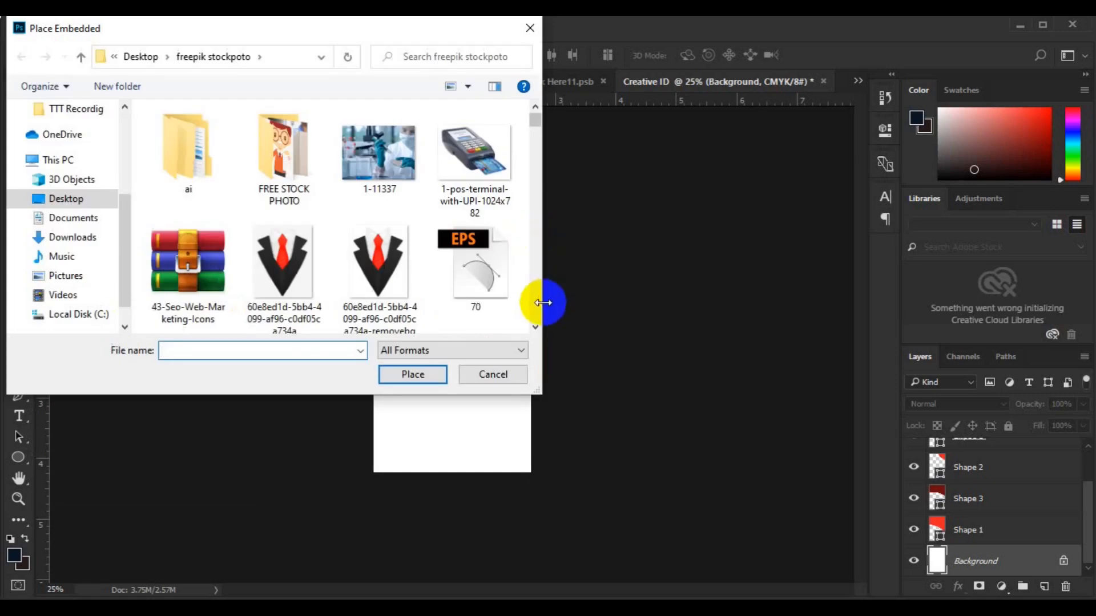
scroll(537, 313, down, 10)
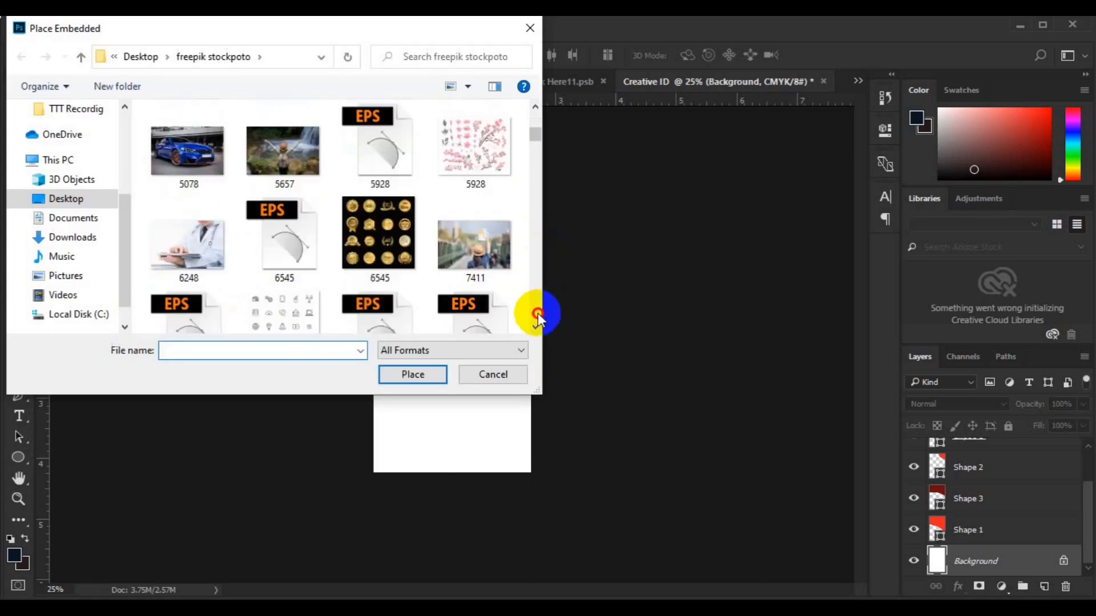
scroll(538, 313, down, 10)
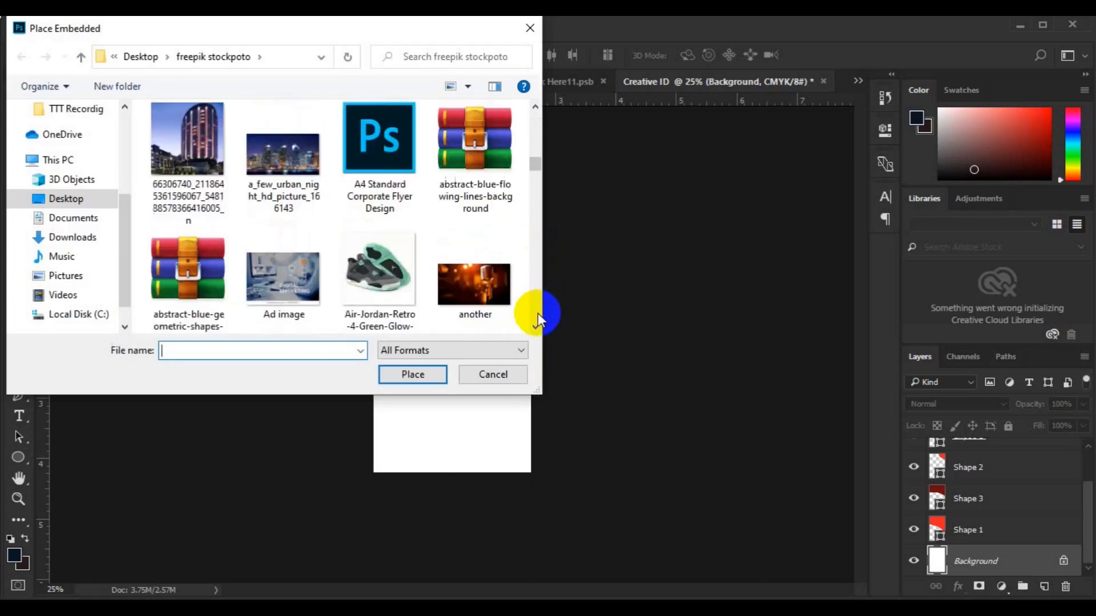
scroll(538, 313, down, 5)
scroll(538, 145, up, 6)
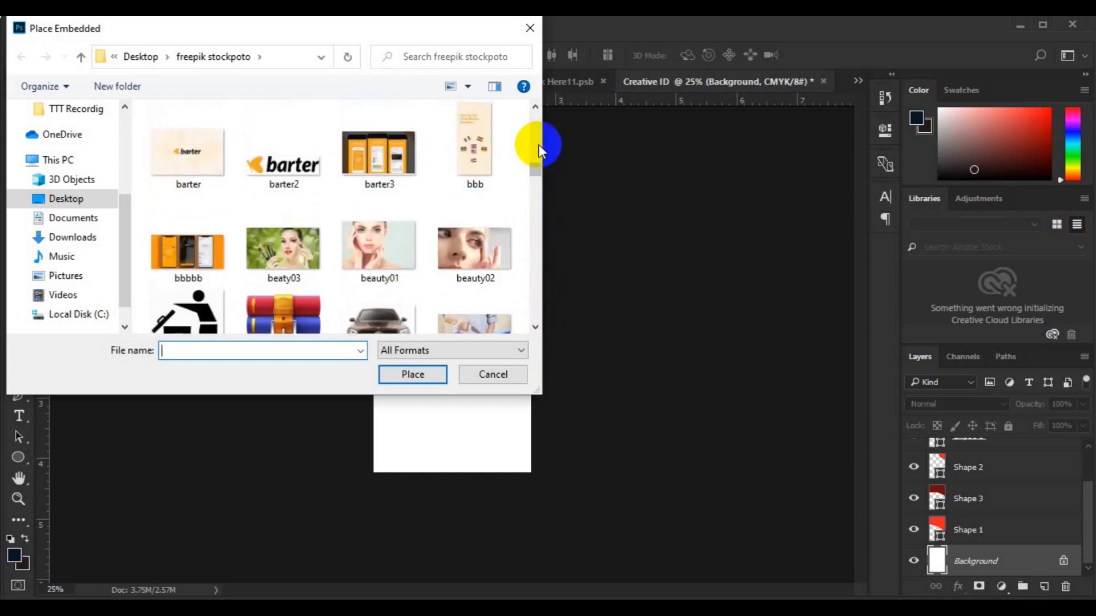
click(380, 245)
click(404, 375)
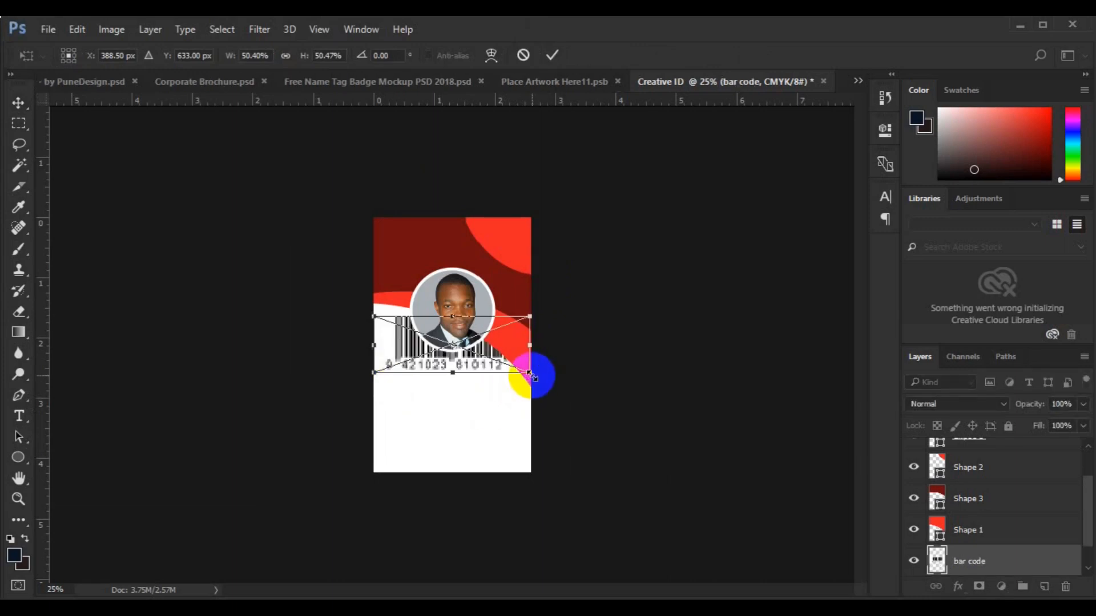
Move the bar code down below the photo, nudging it with the arrow keys
drag(481, 364, 483, 447)
key(Return)
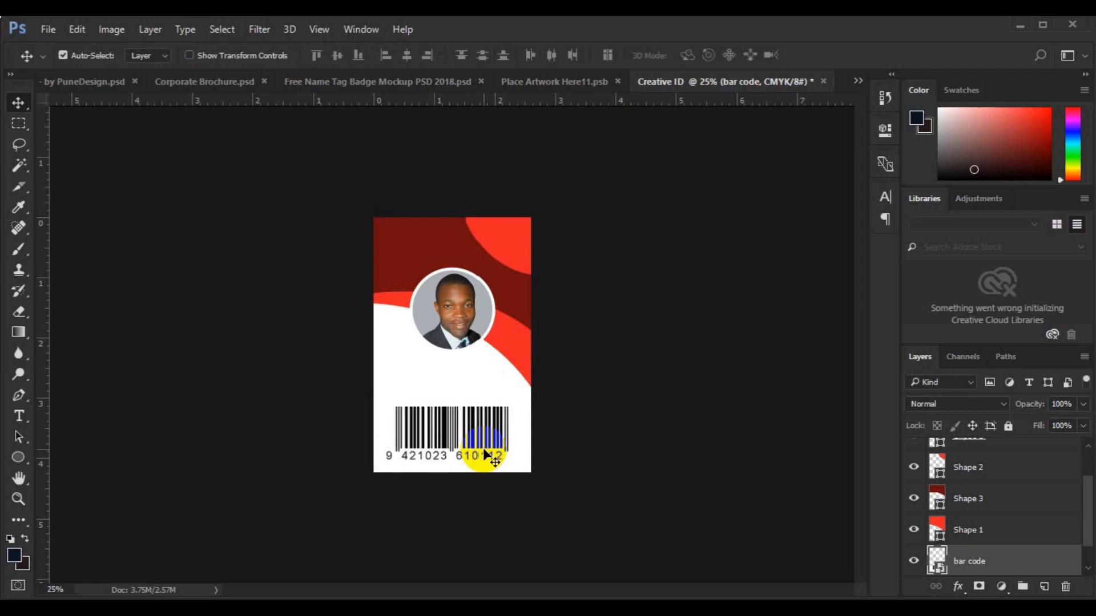
key(Down)
key(Down)
key(Down)
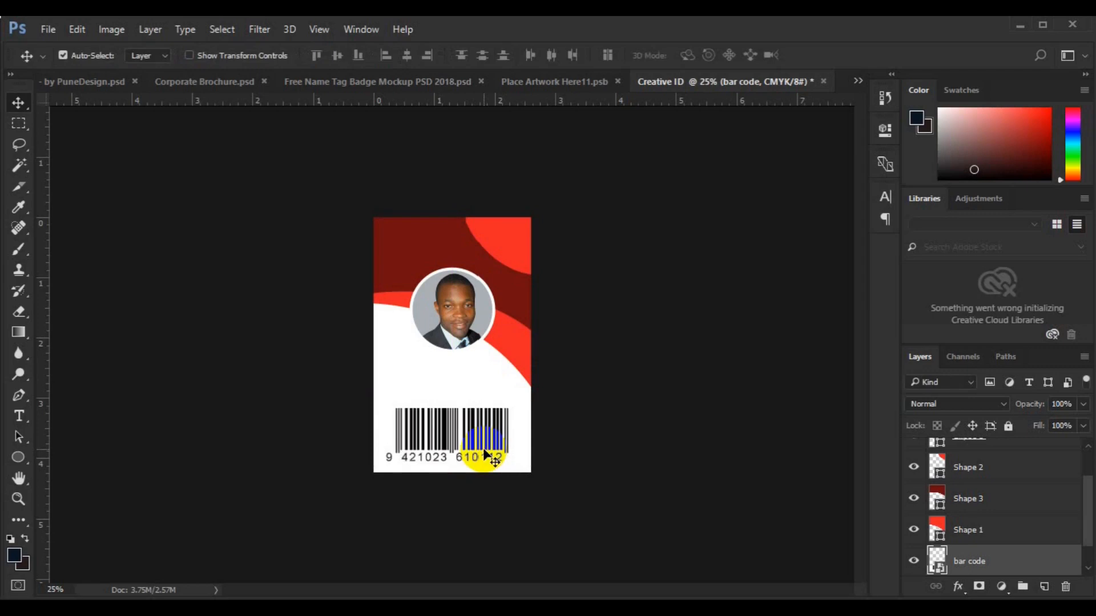
key(Down)
key(Down)
key(Down)
key(Down)
key(Down)
key(Down)
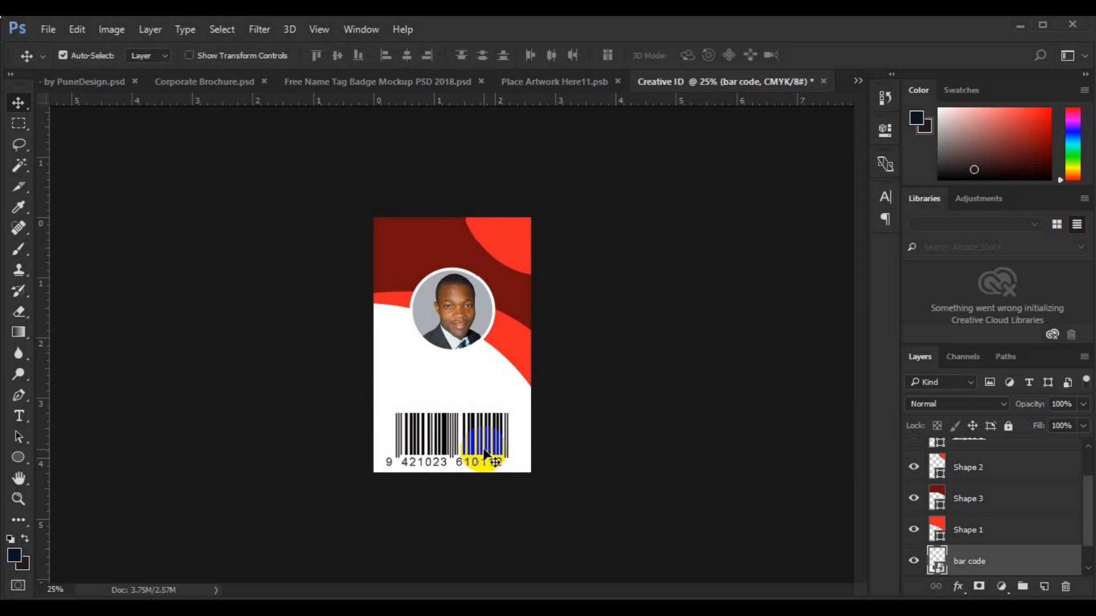
key(Down)
key(Down)
Rasterize the bar code layer and delete the top of its bars to shorten them
click(999, 564)
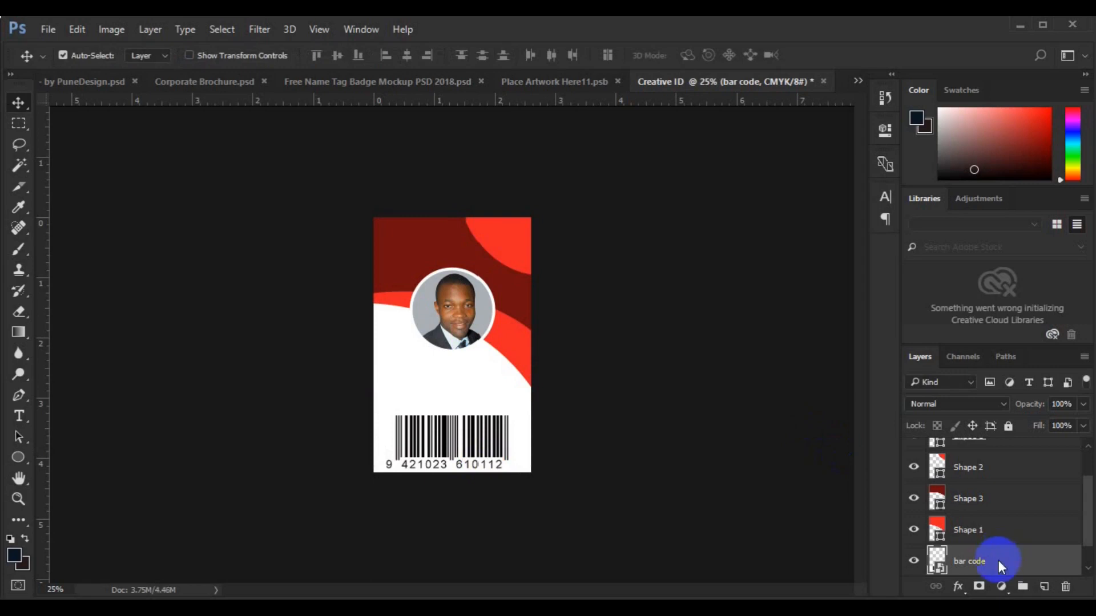
right_click(998, 561)
click(816, 337)
click(17, 123)
drag(506, 404, 575, 435)
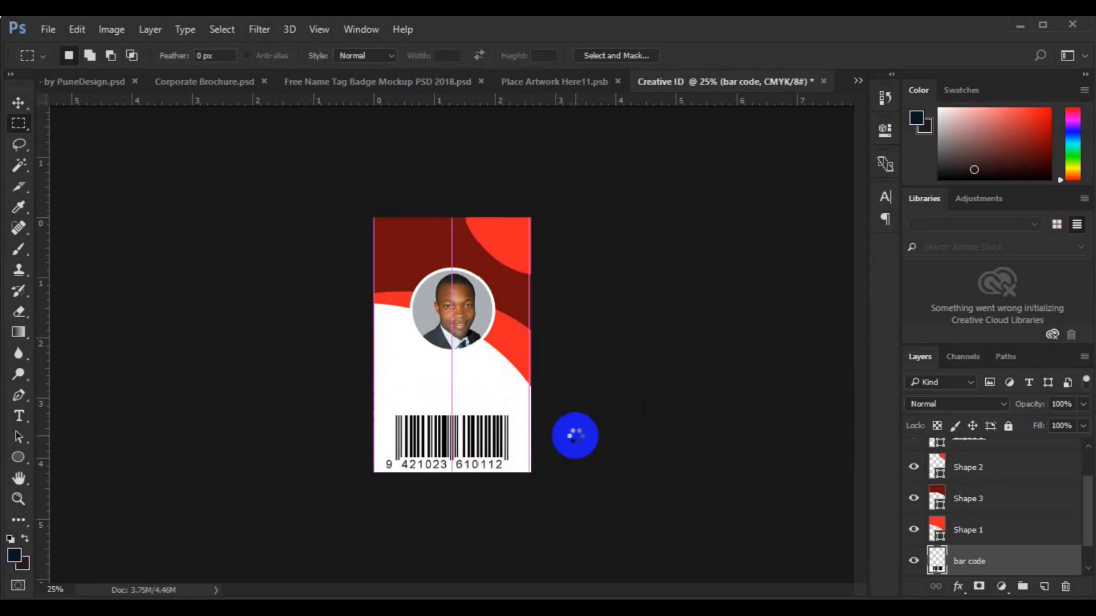
key(Delete)
key(ctrl+d)
key(v)
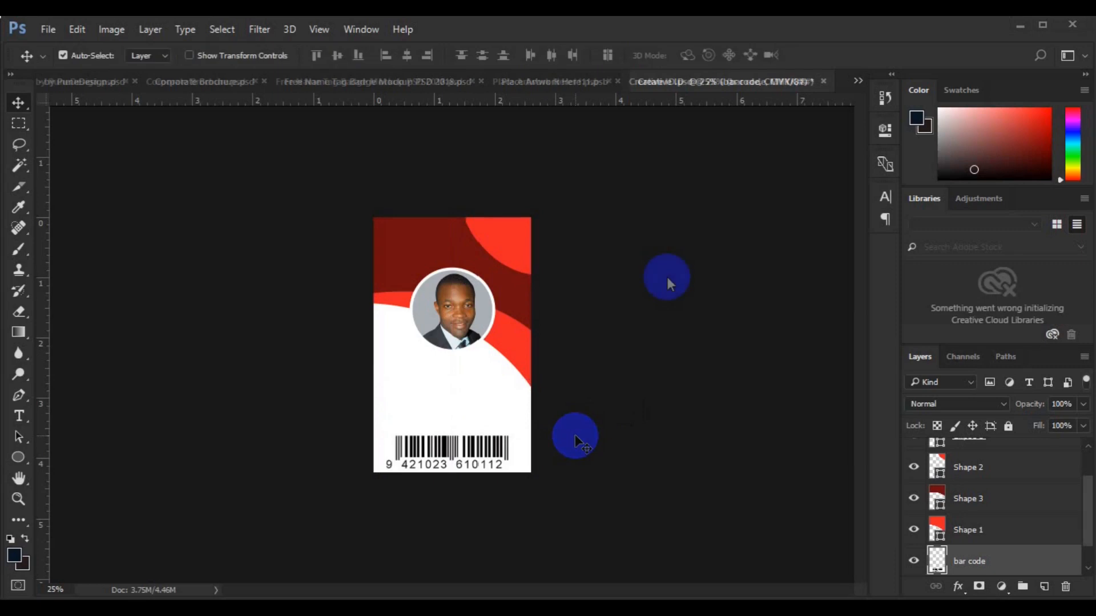
drag(502, 368, 503, 369)
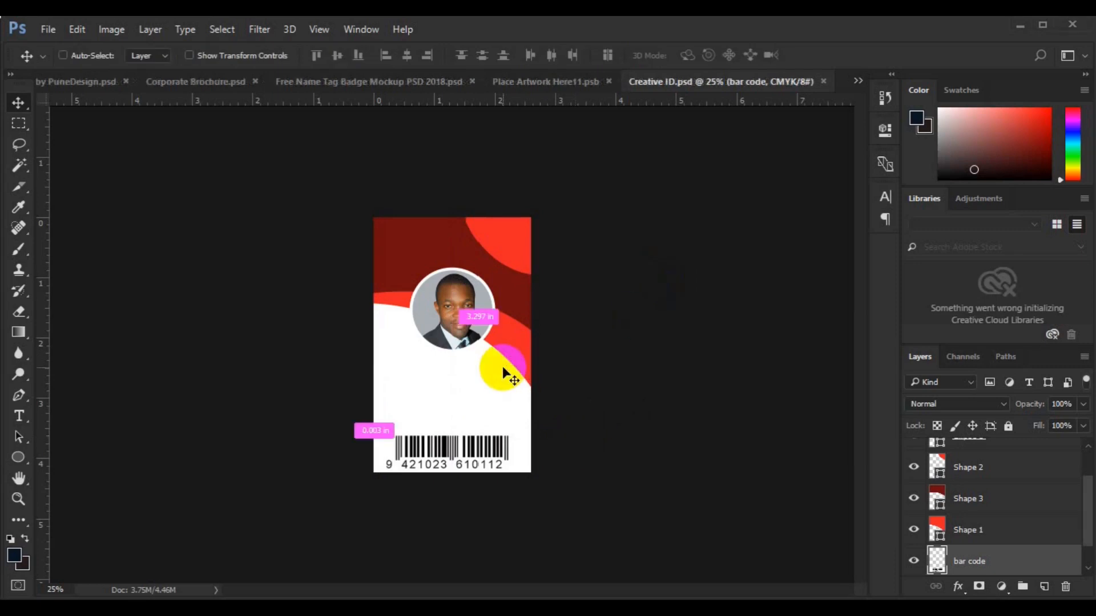
key(ctrl+plus)
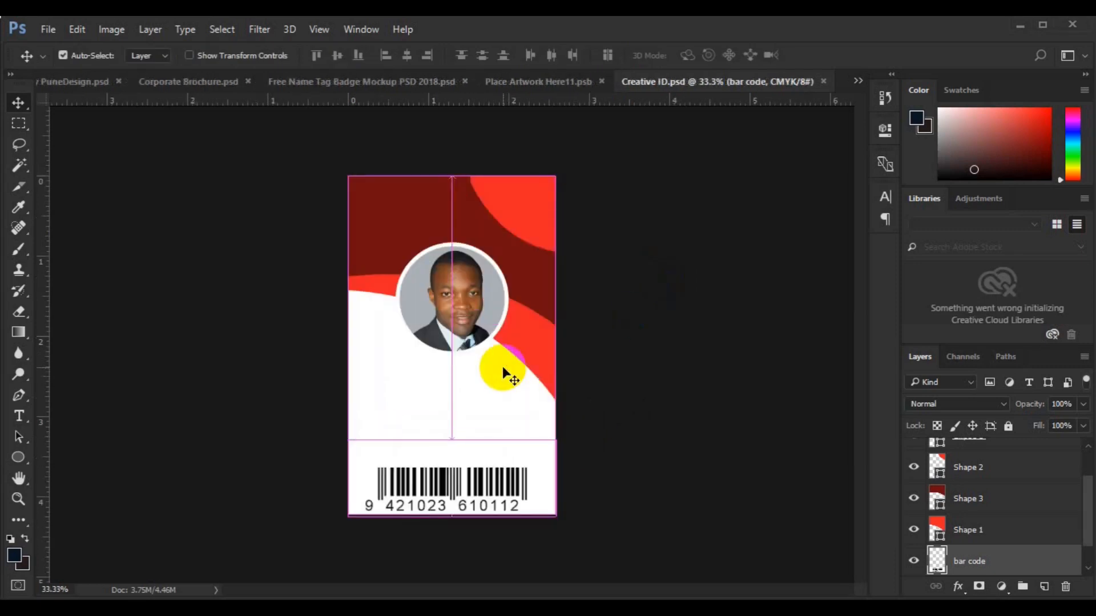
key(ctrl+plus)
key(space)
drag(497, 382, 496, 330)
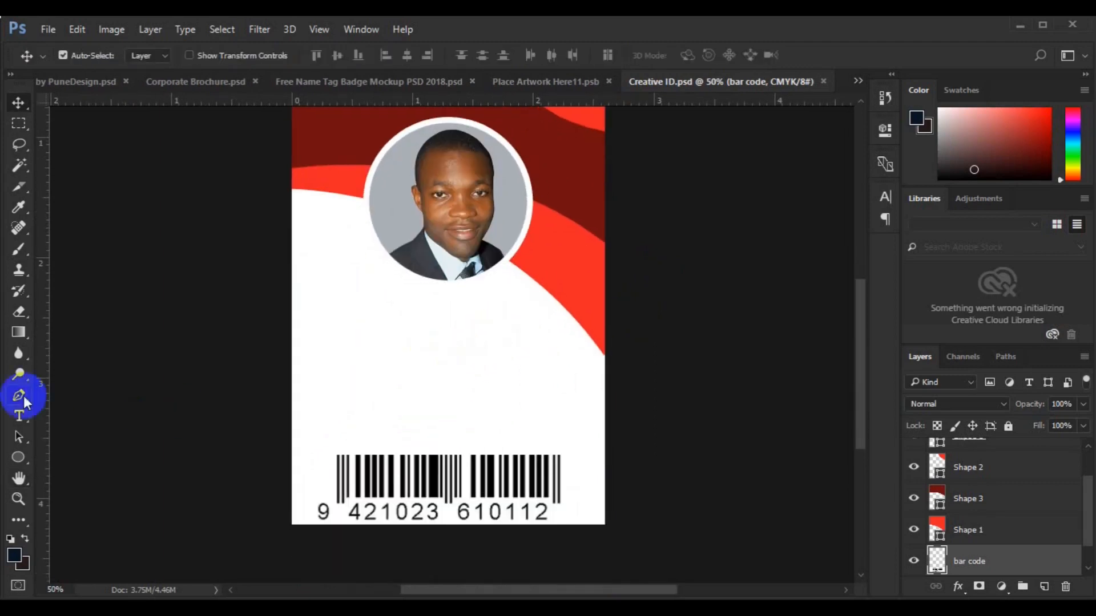
Add the cardholder's full name in Medium weight, with the surname set to Light
click(20, 416)
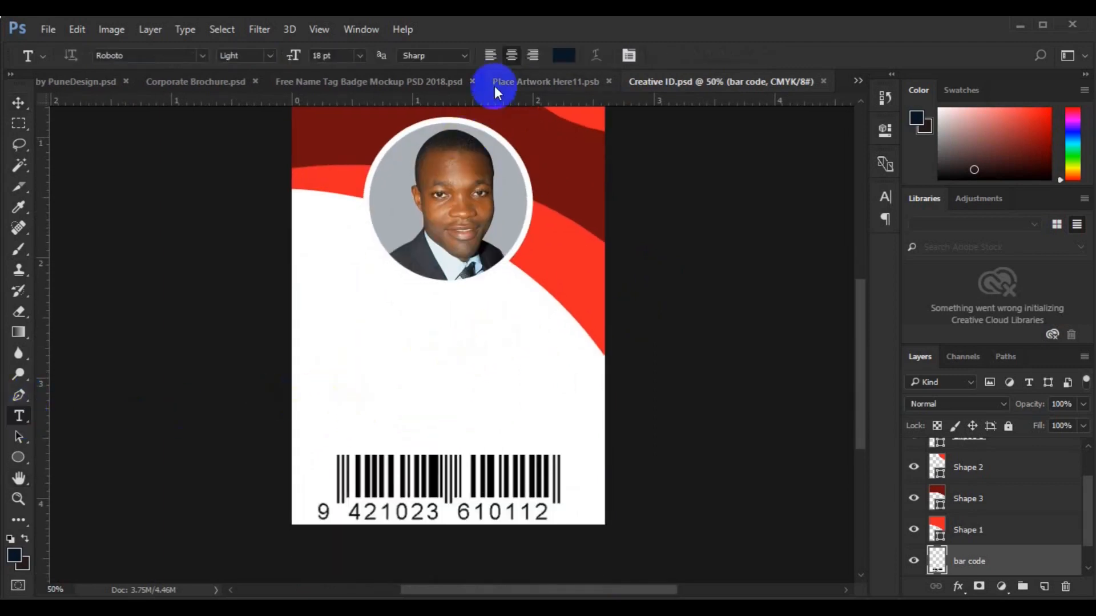
click(299, 396)
click(266, 56)
click(245, 134)
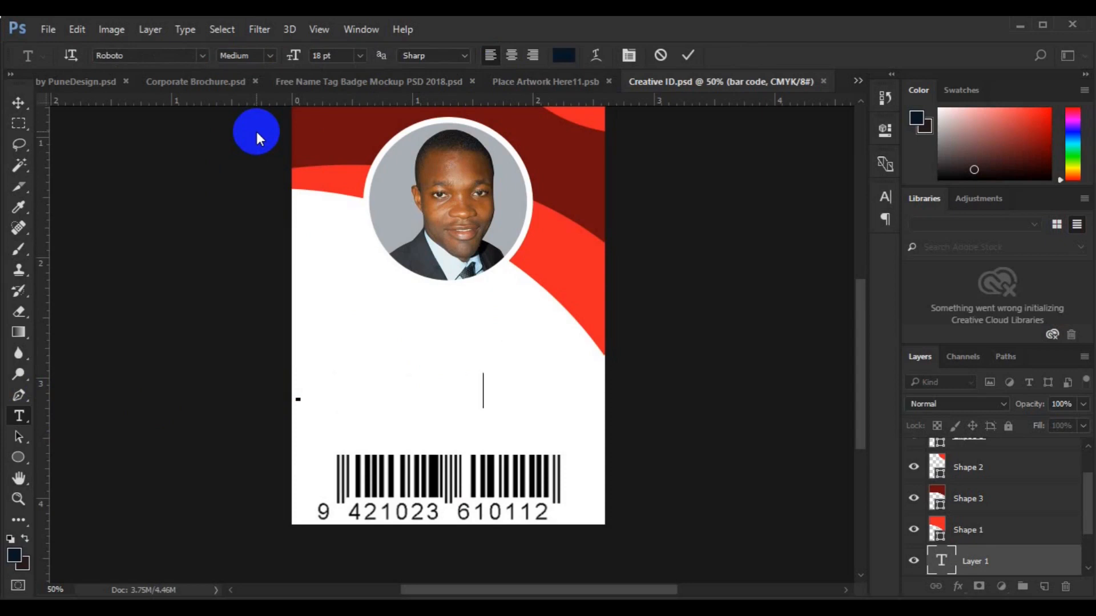
drag(391, 388, 561, 381)
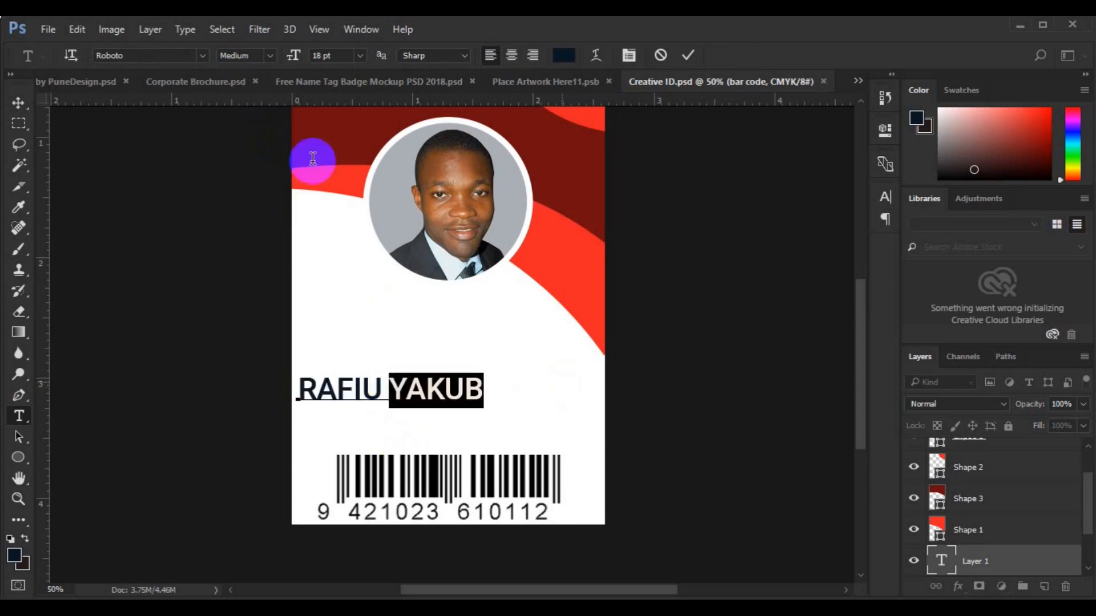
click(270, 55)
click(252, 69)
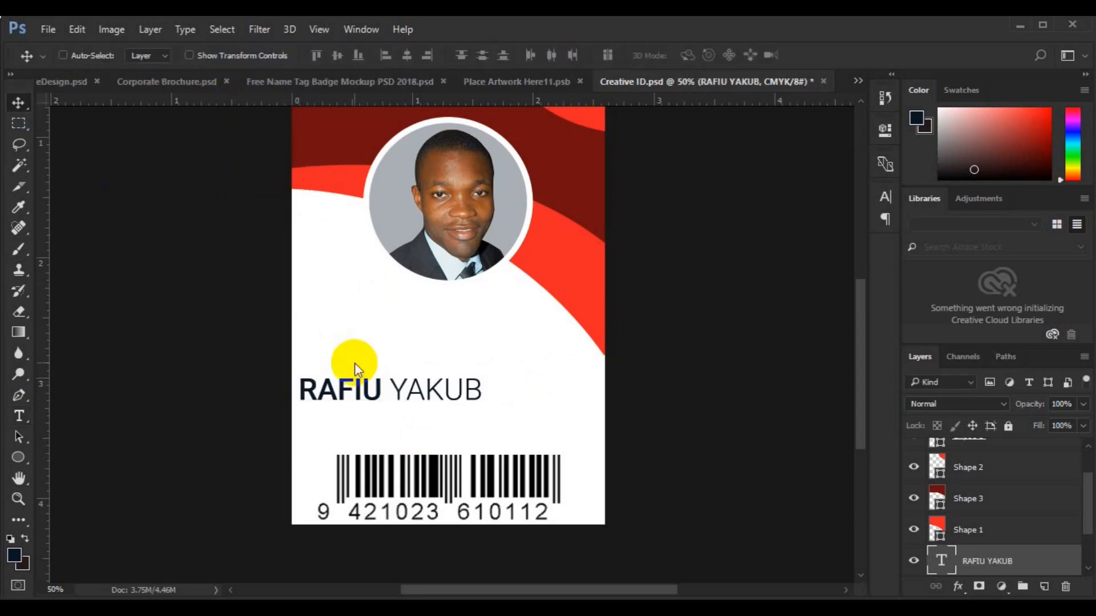
Centre the name horizontally on the card and move it just beneath the portrait
key(ctrl+a)
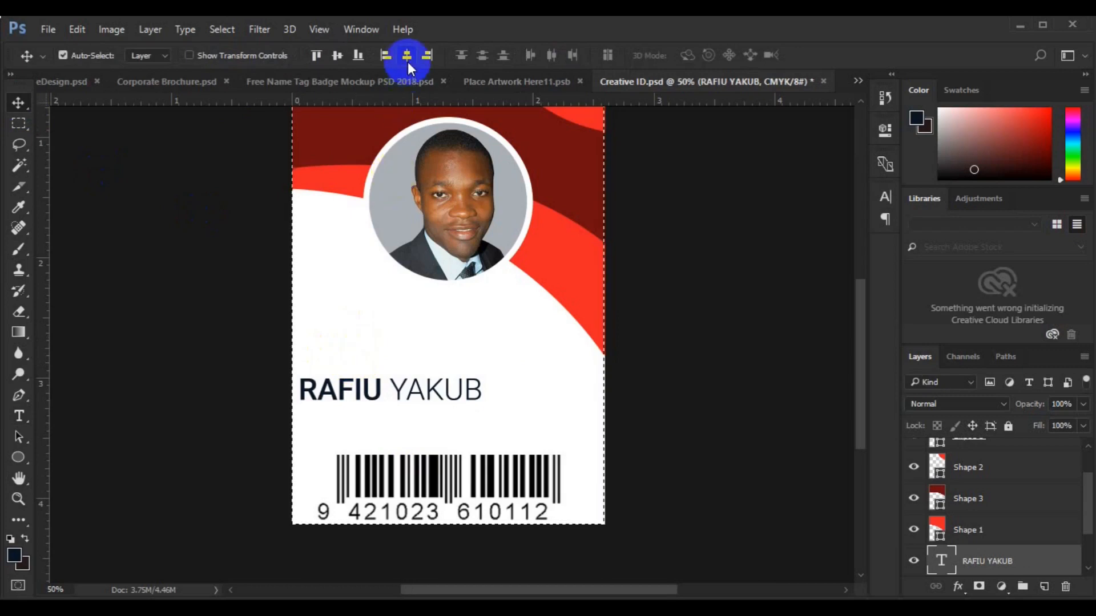
click(408, 62)
click(339, 60)
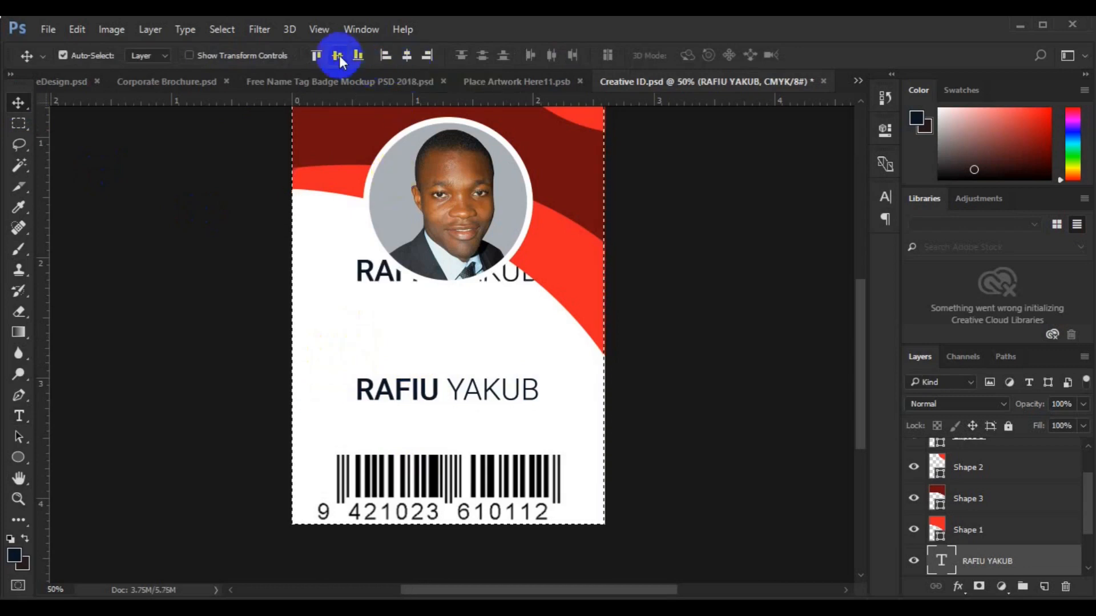
key(ctrl+d)
drag(378, 278, 386, 306)
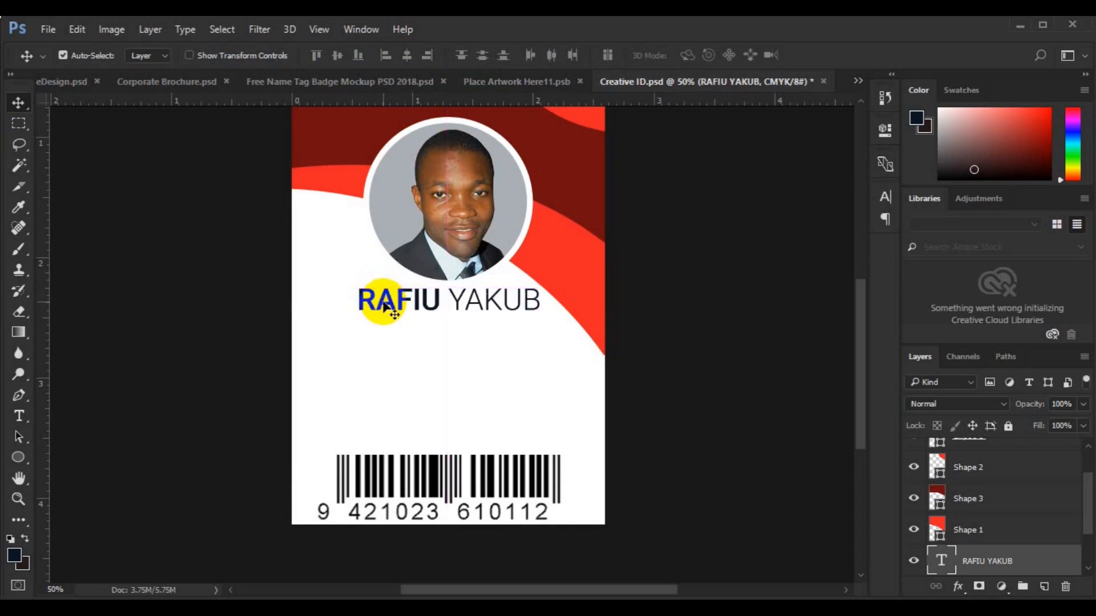
key(ctrl+shift+alt+n)
click(18, 416)
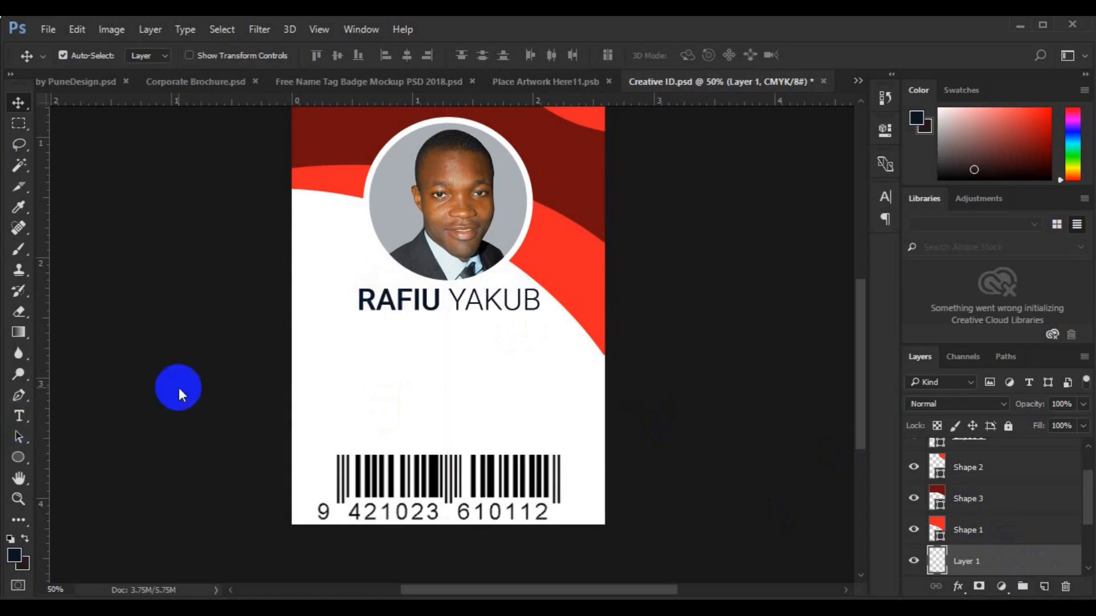
Add a 9 pt 'CREATIVE DIRECTOR' text line below the name
click(359, 55)
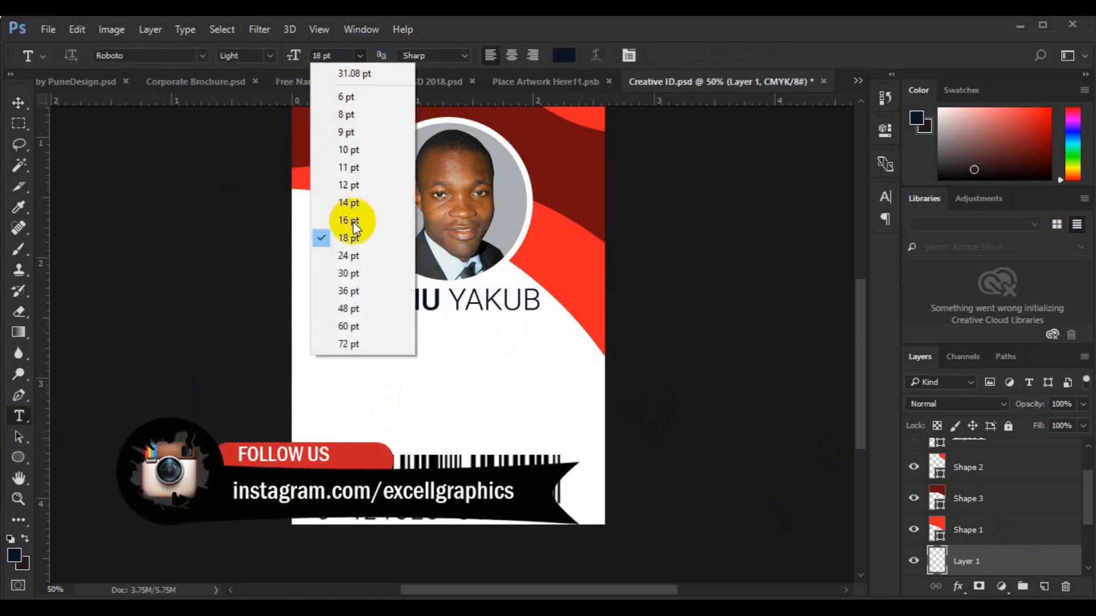
click(359, 136)
click(396, 352)
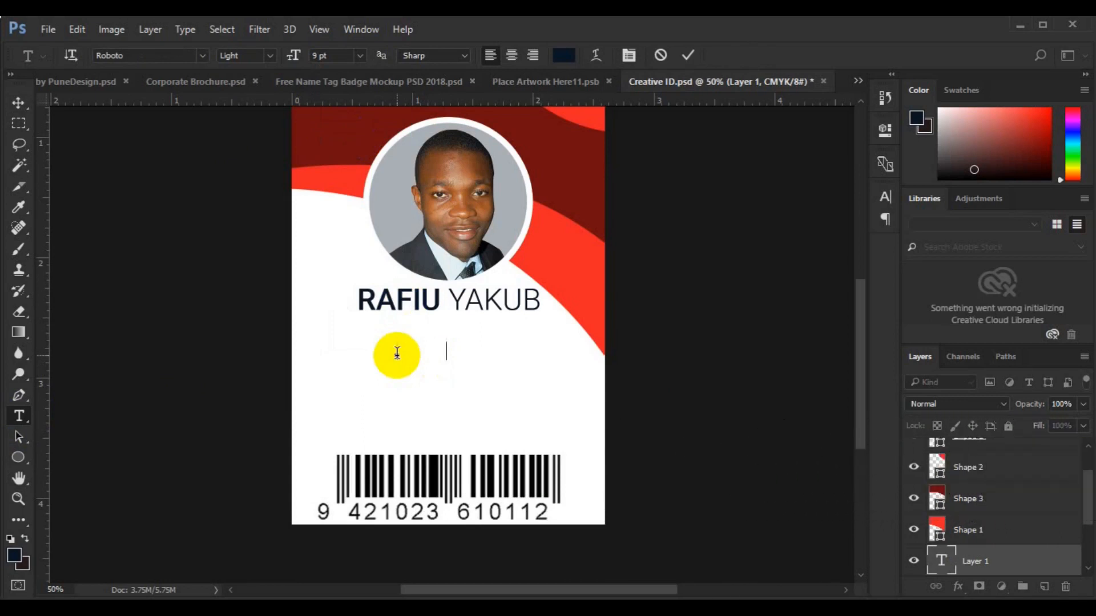
text(CREATIVE DIRECTOR)
click(19, 102)
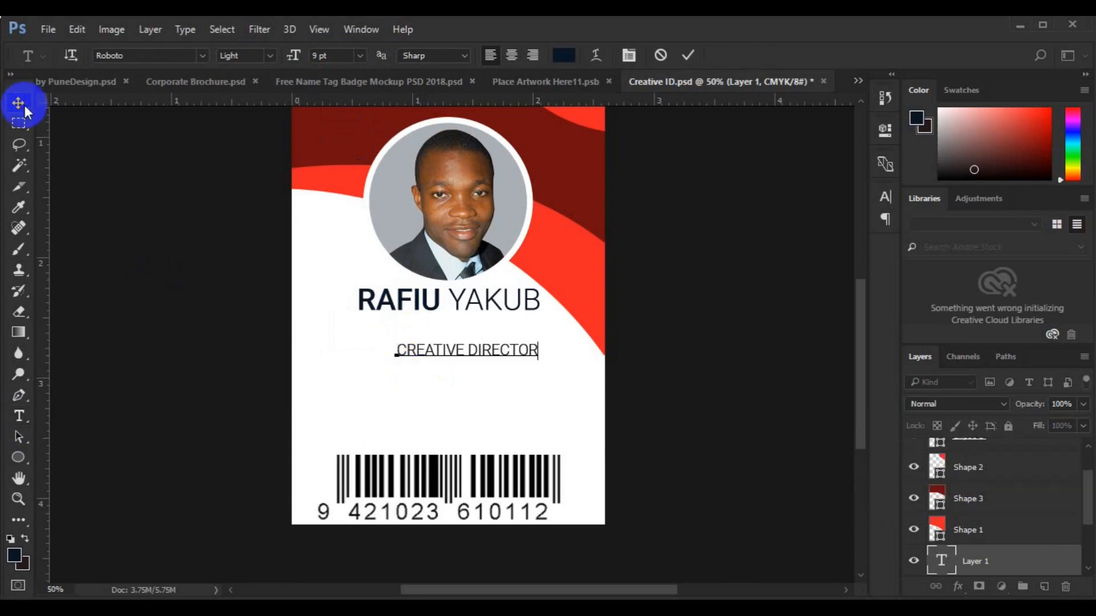
Centre the title horizontally, move it under the name, and drag a copy lower down
click(408, 61)
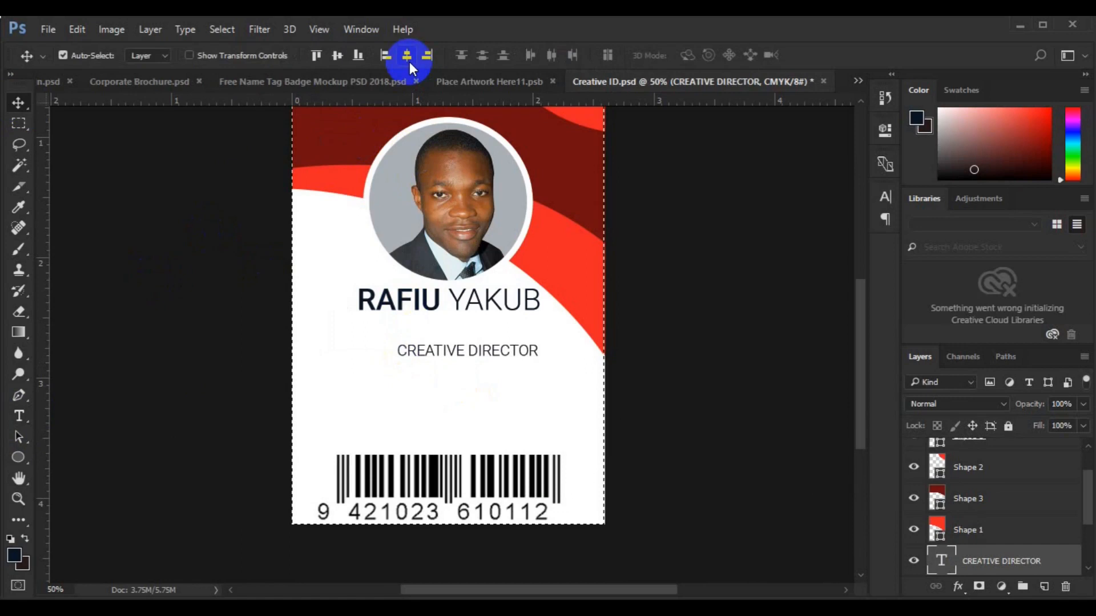
click(410, 62)
key(ctrl+d)
drag(469, 354, 472, 330)
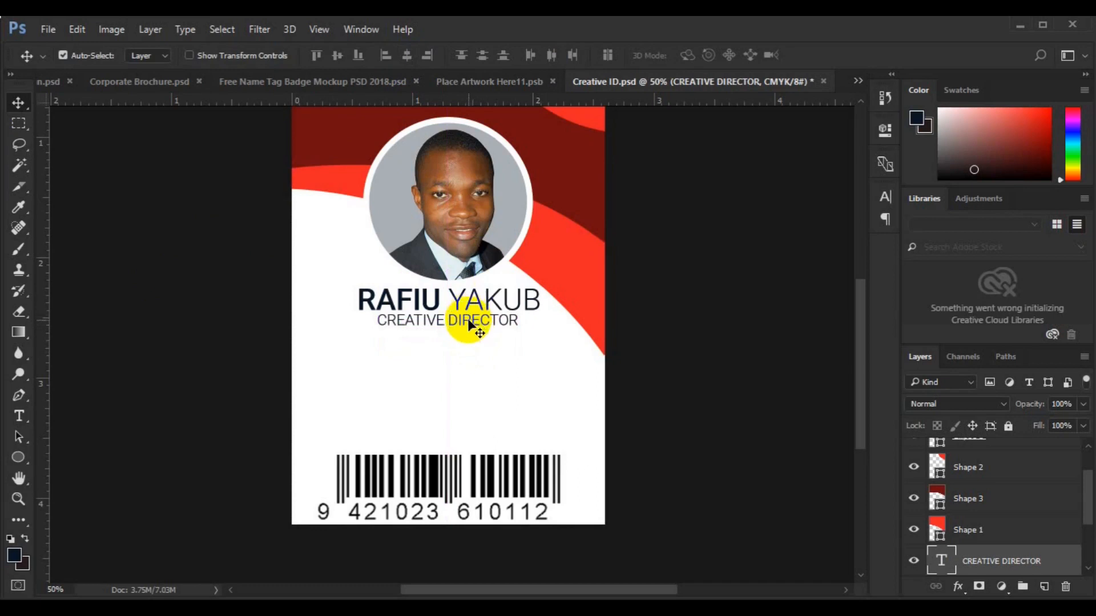
drag(463, 340, 464, 387)
Replace the title copy's text with the lines ID, DOB, Phobe and Email
click(18, 421)
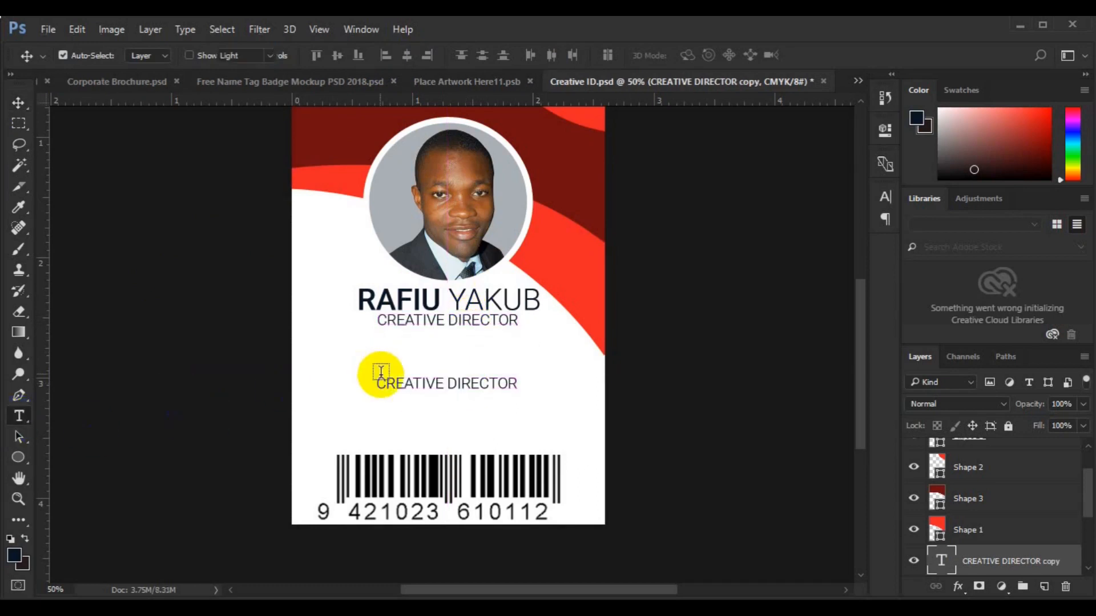
click(389, 383)
key(ctrl+a)
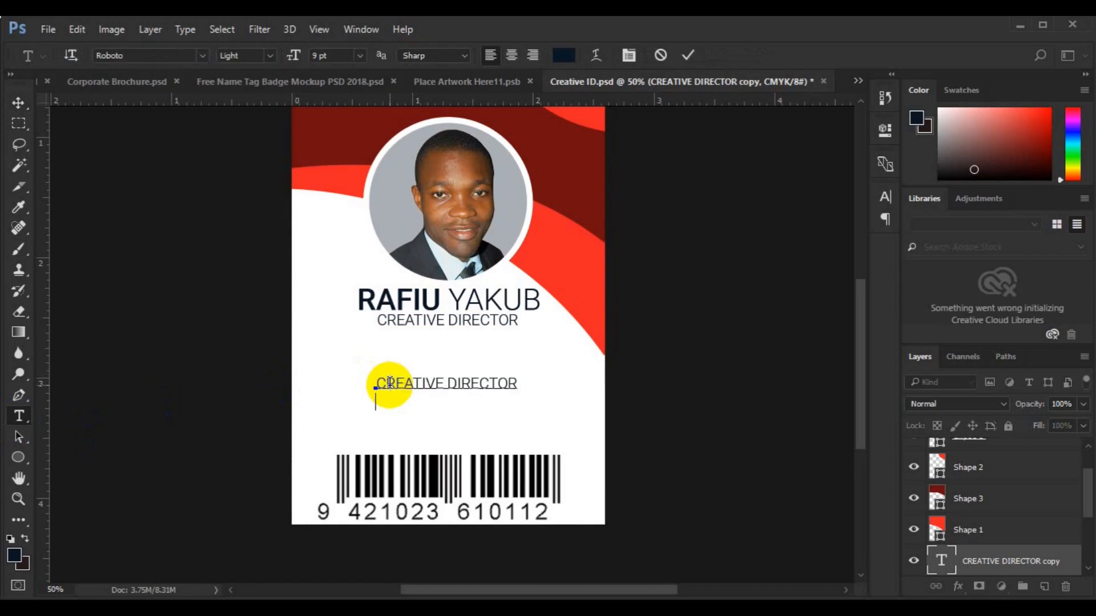
text(ID)
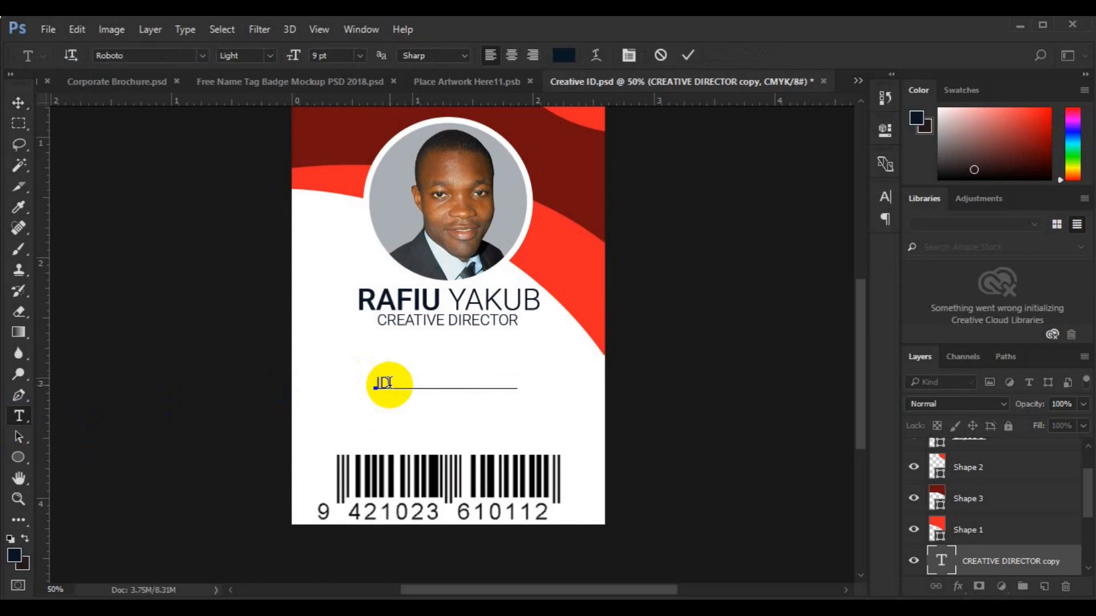
key(Return)
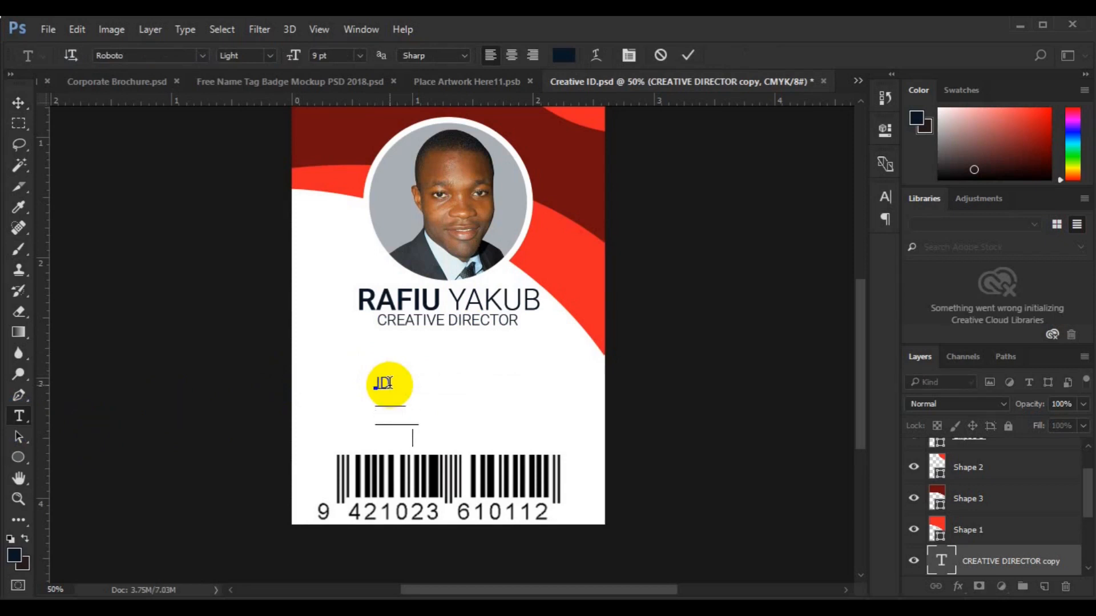
text(DOB Phone Email)
Set the label lines' leading to 12 pt and drag a duplicate to the right
key(ctrl+a)
key(ctrl+t)
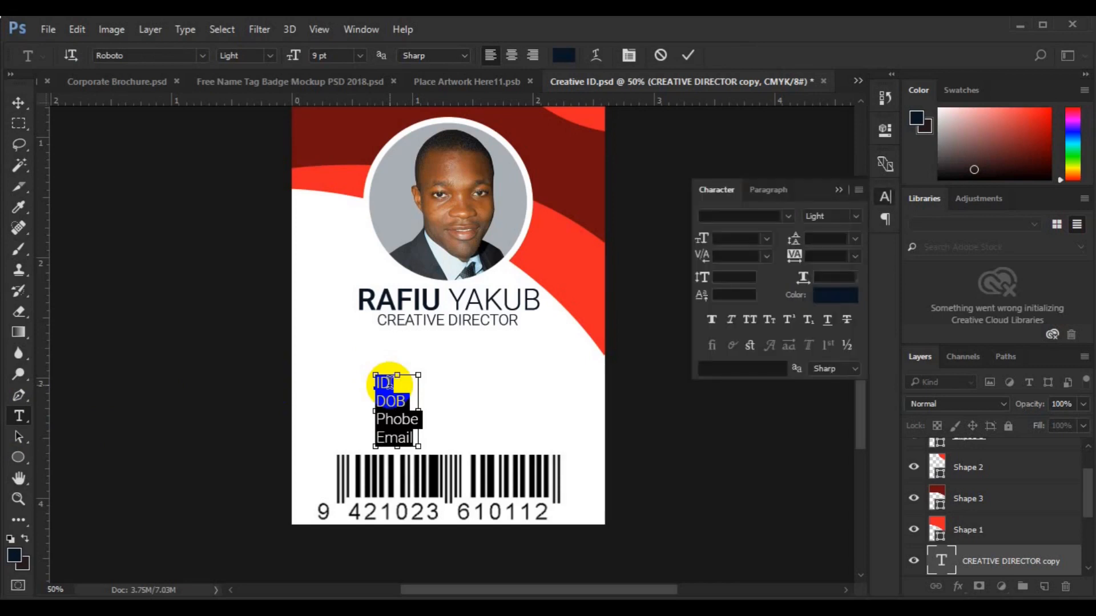
click(855, 239)
click(849, 370)
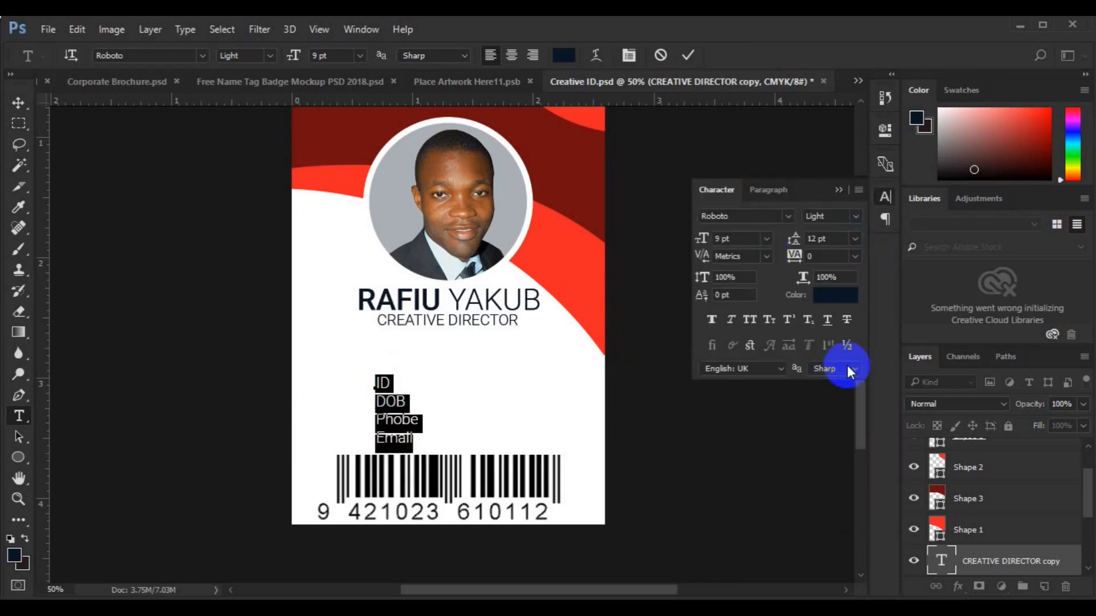
click(855, 240)
click(851, 377)
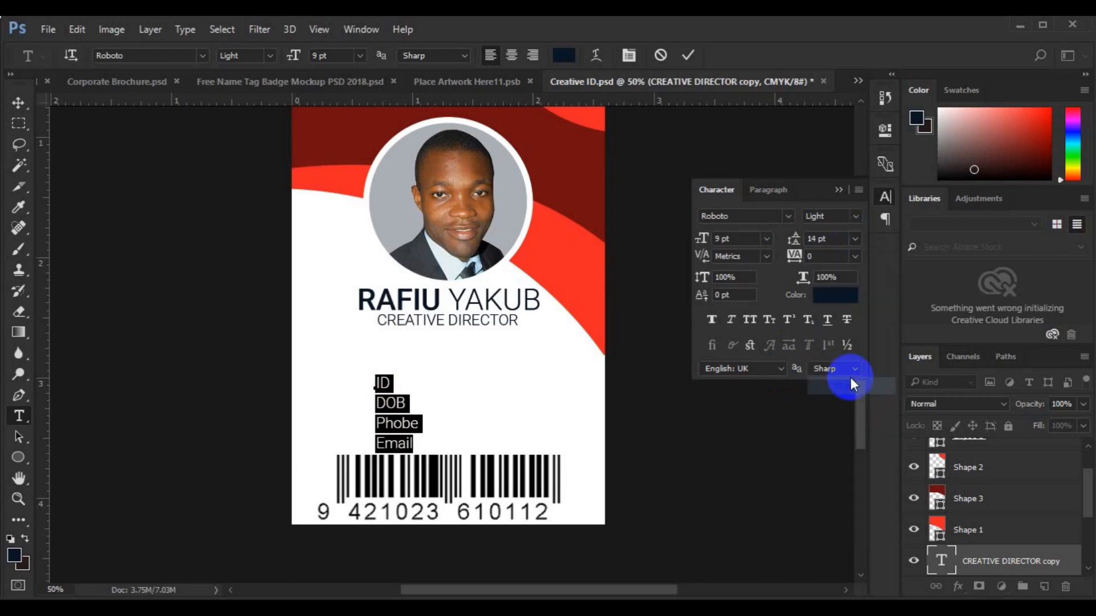
click(19, 104)
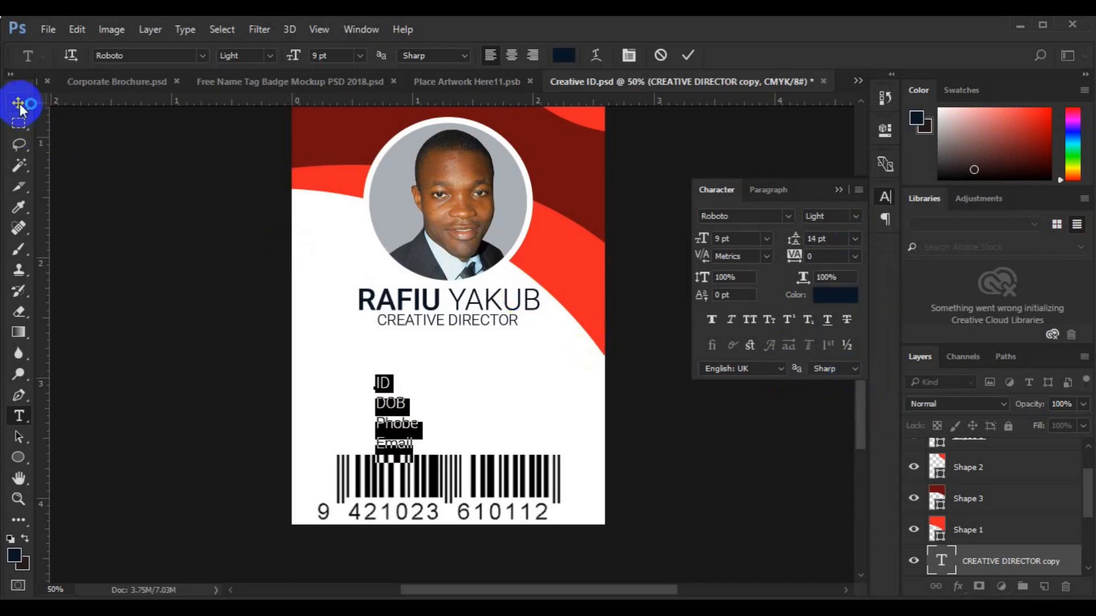
click(855, 240)
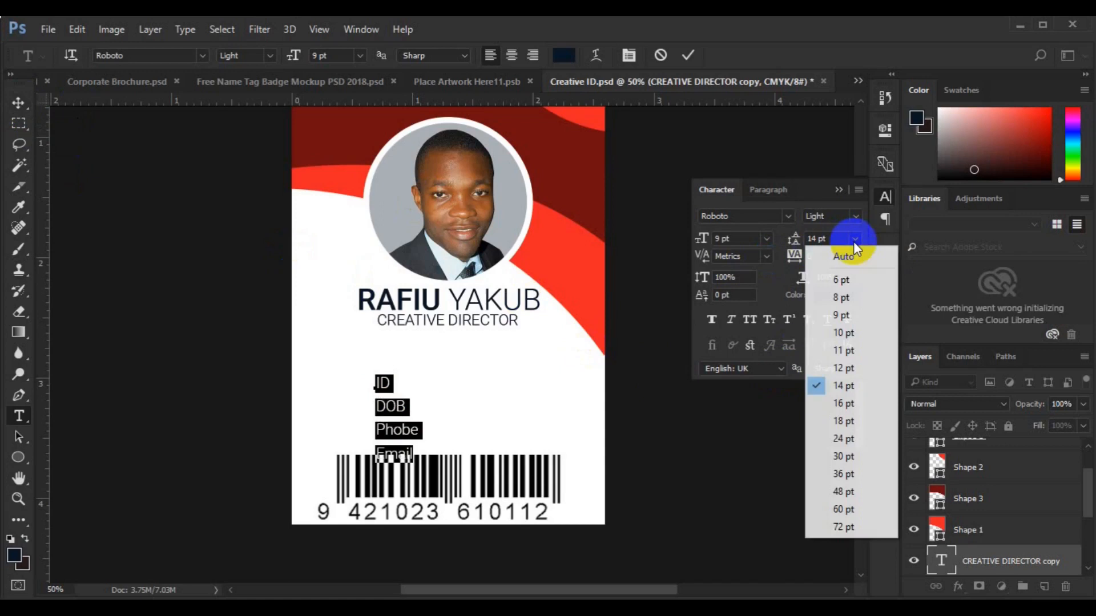
click(843, 368)
click(20, 108)
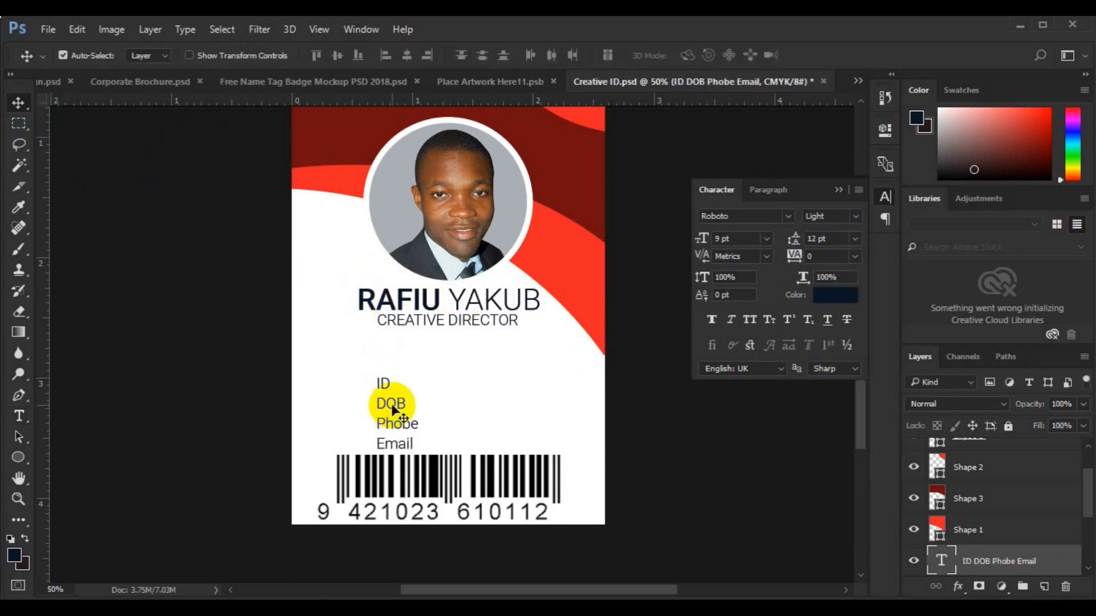
drag(398, 405, 455, 391)
Replace the duplicate's lines with dashes set in Black font style
click(19, 416)
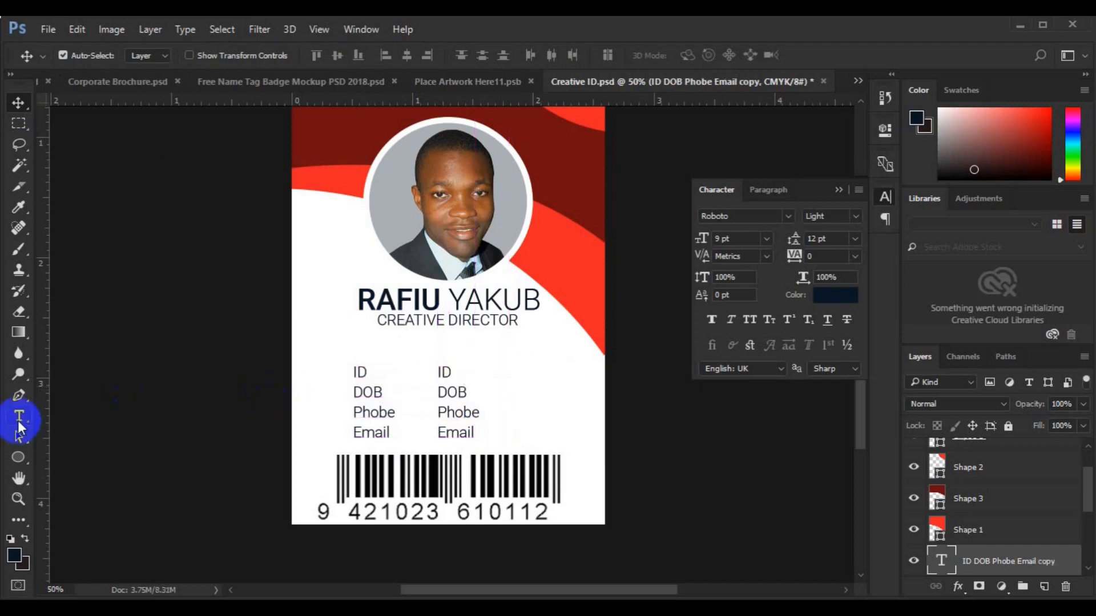
click(444, 375)
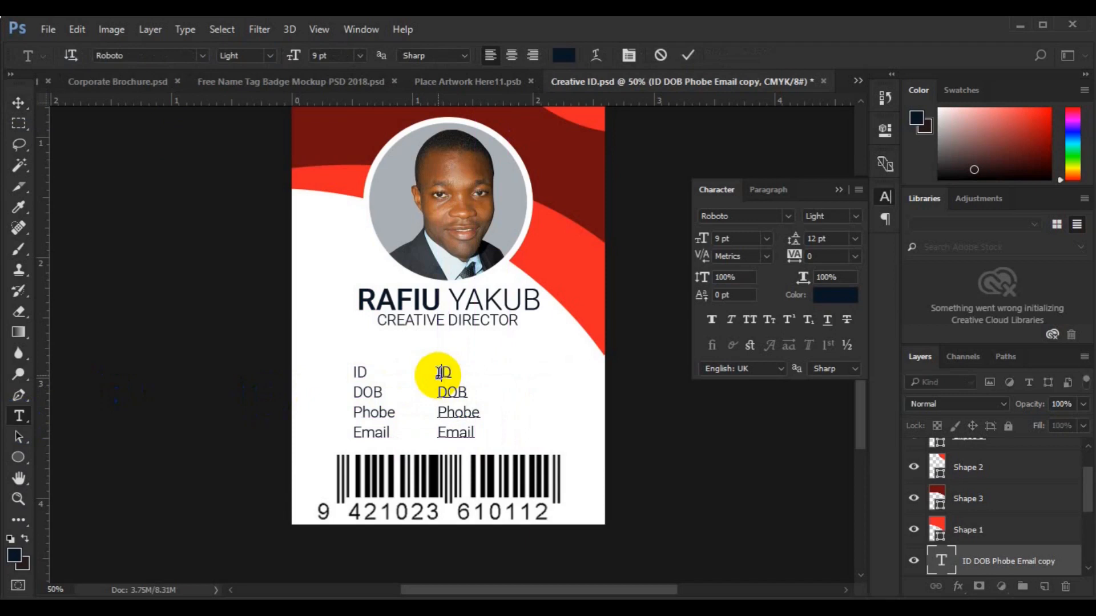
key(ctrl+a)
text(:)
key(ctrl+shift+Down)
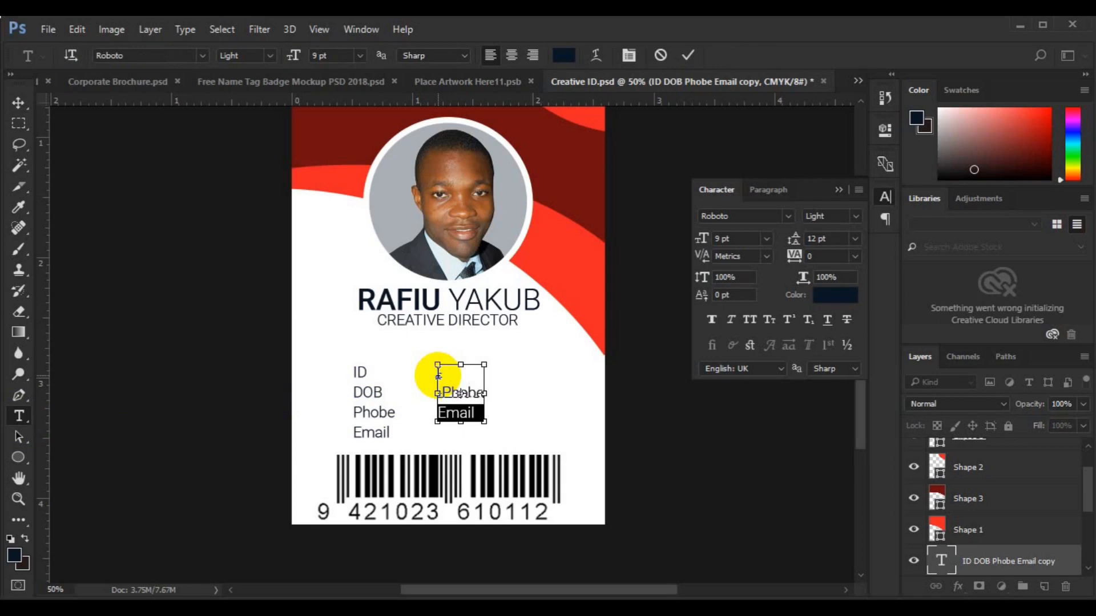
key(Down)
text(_)
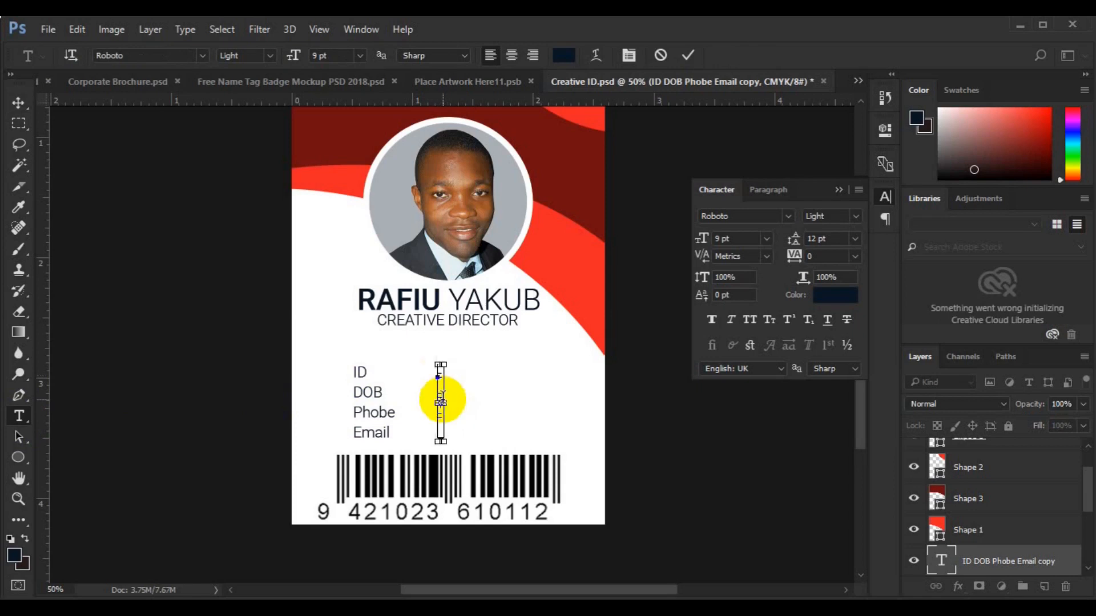
key(ctrl+a)
click(856, 217)
click(832, 326)
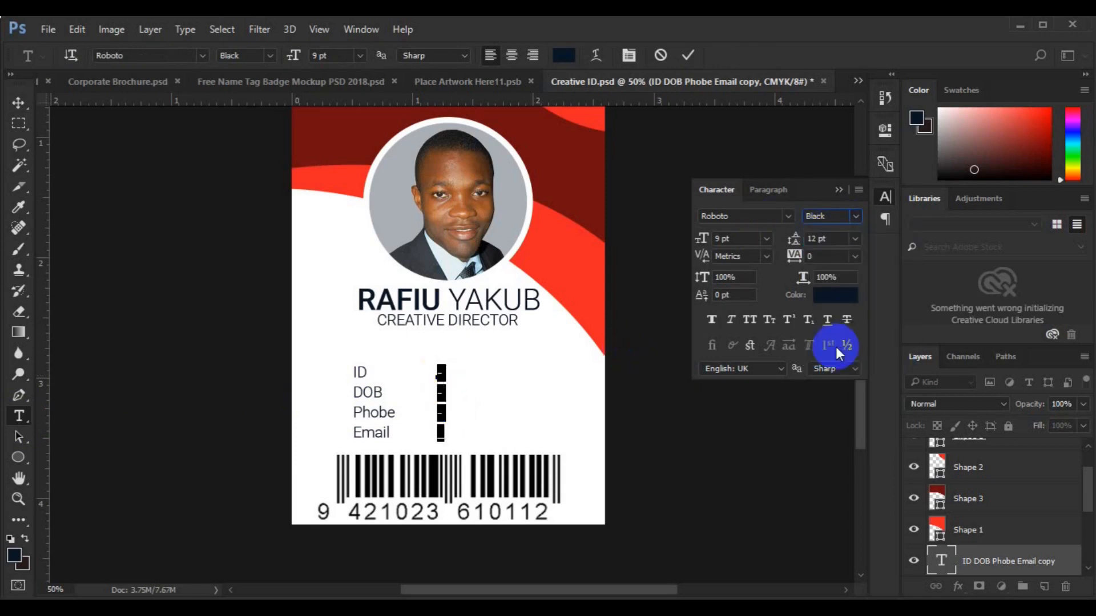
click(20, 102)
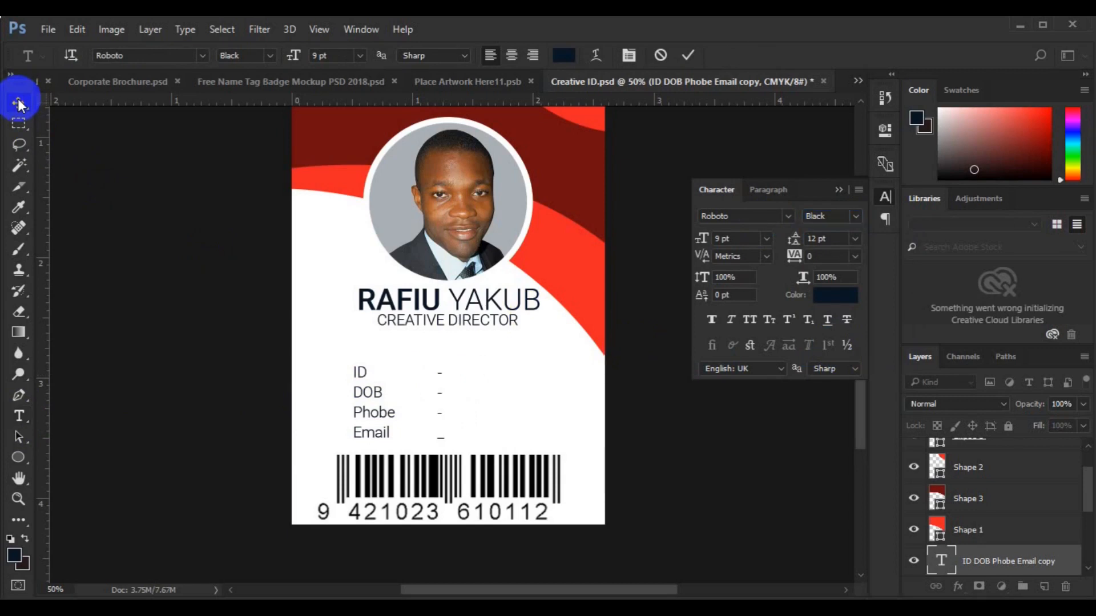
drag(1087, 507, 1089, 543)
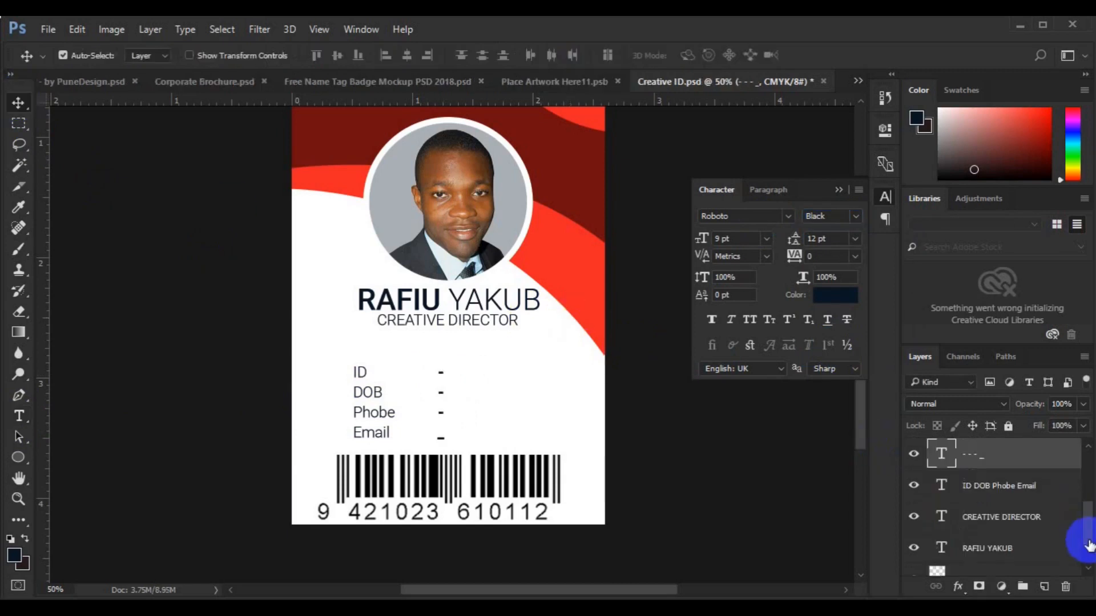
Align the dashes with the labels on vertical centres, then copy the labels right of the dashes
shift+click(1014, 485)
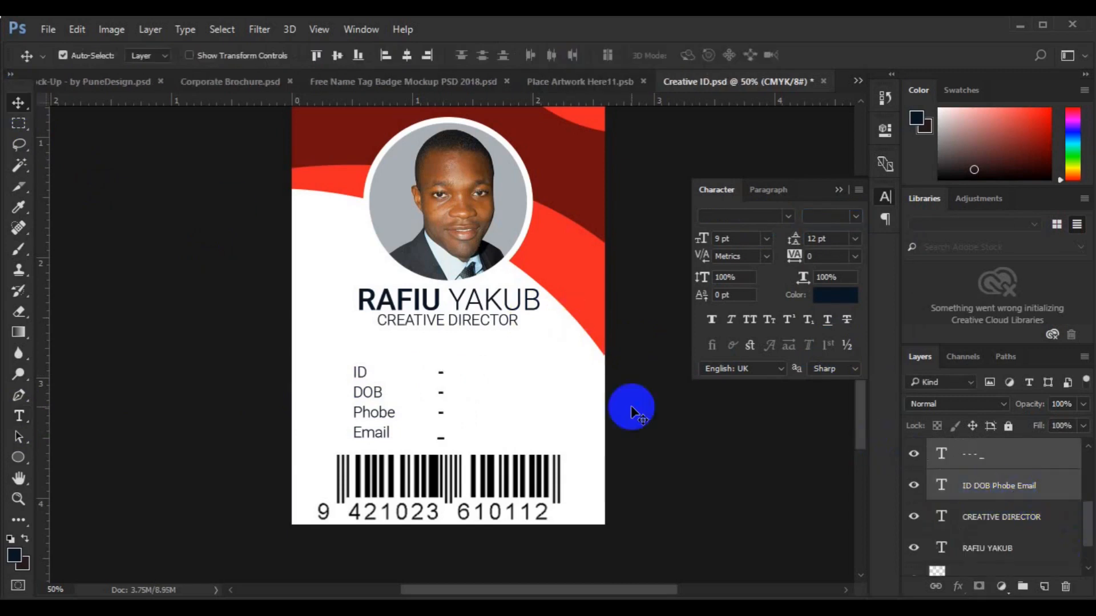
click(407, 55)
key(ctrl+z)
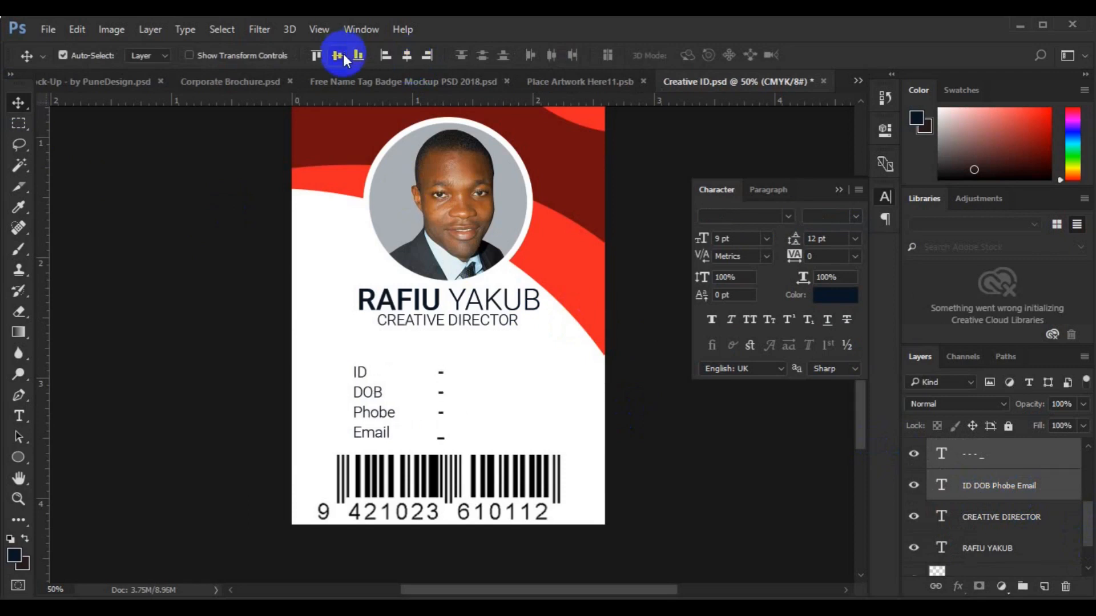
click(339, 56)
click(991, 488)
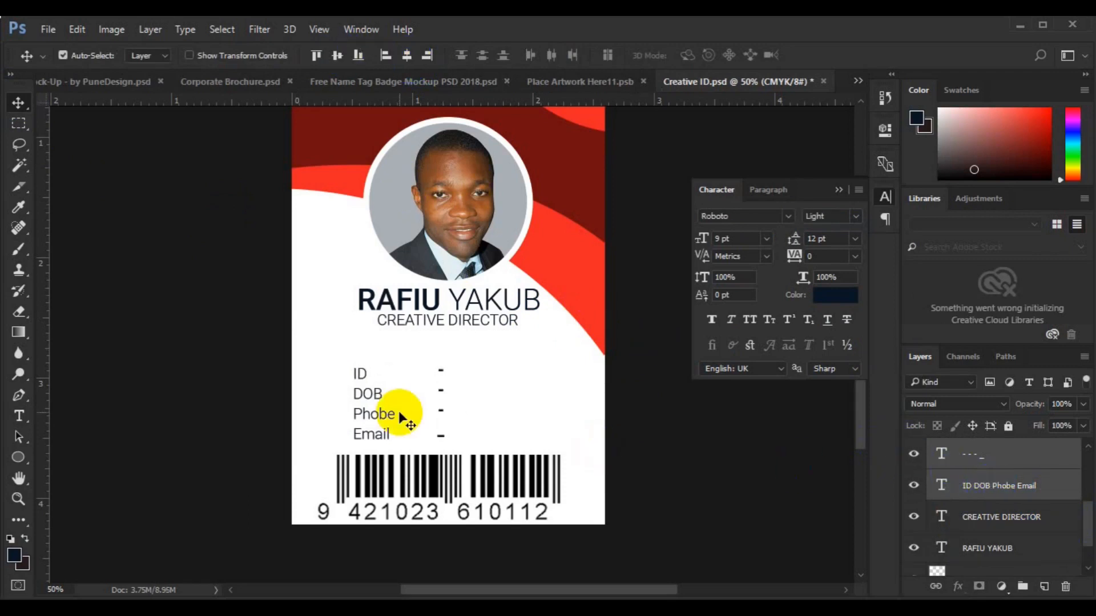
drag(379, 421, 531, 423)
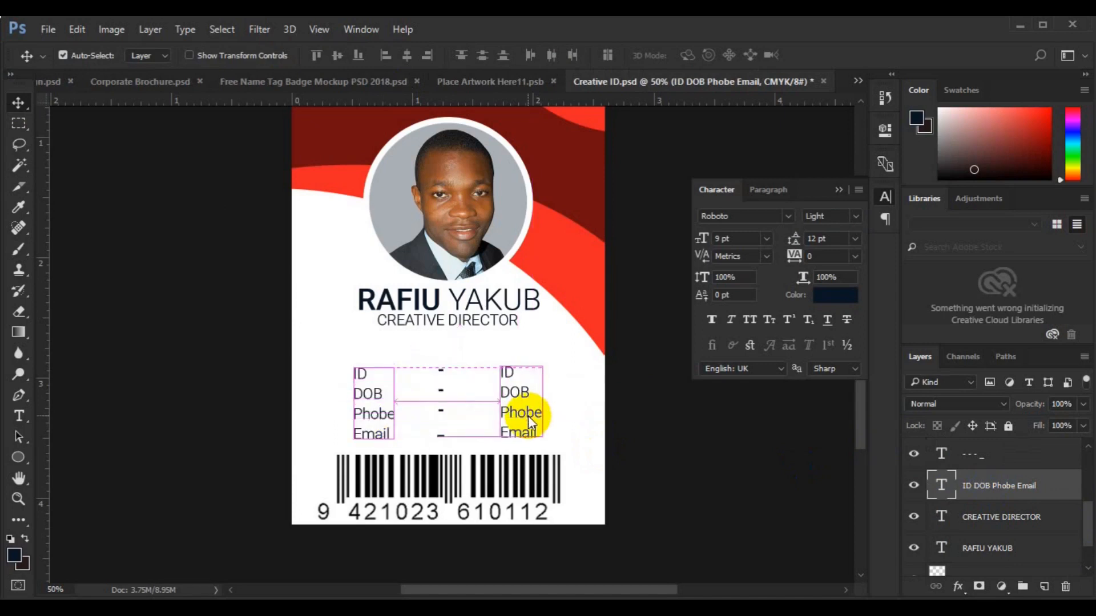
Replace the ID, date-of-birth and phone placeholders with the holder's ID number, birth date and phone number
click(19, 416)
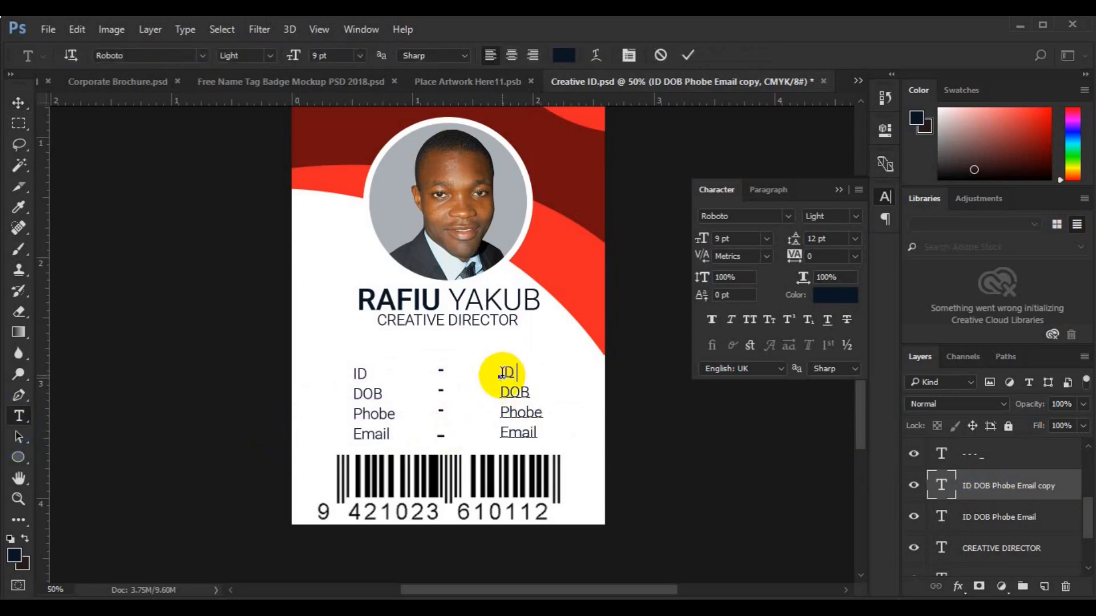
text(000000023)
key(Right)
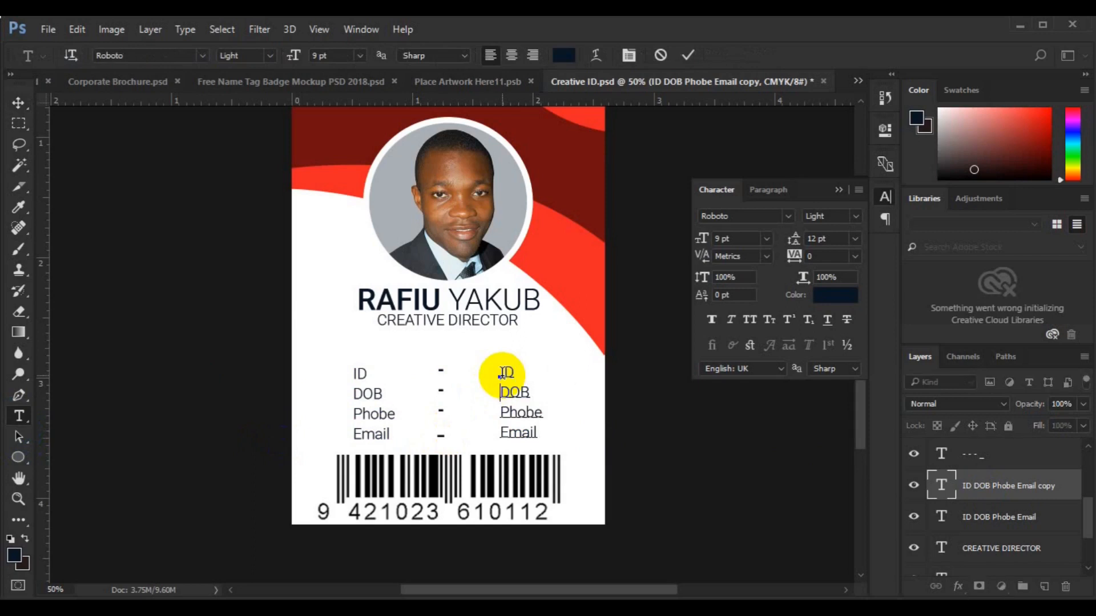
key(ctrl+shift+Right)
key(Left)
key(Right)
key(Right)
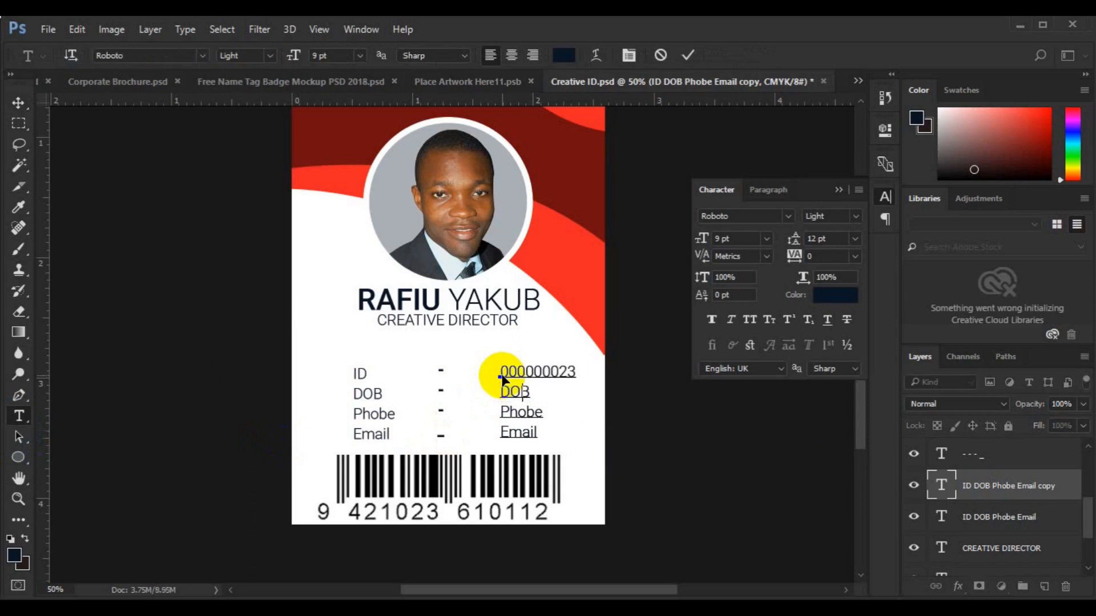
text(02/03/2000)
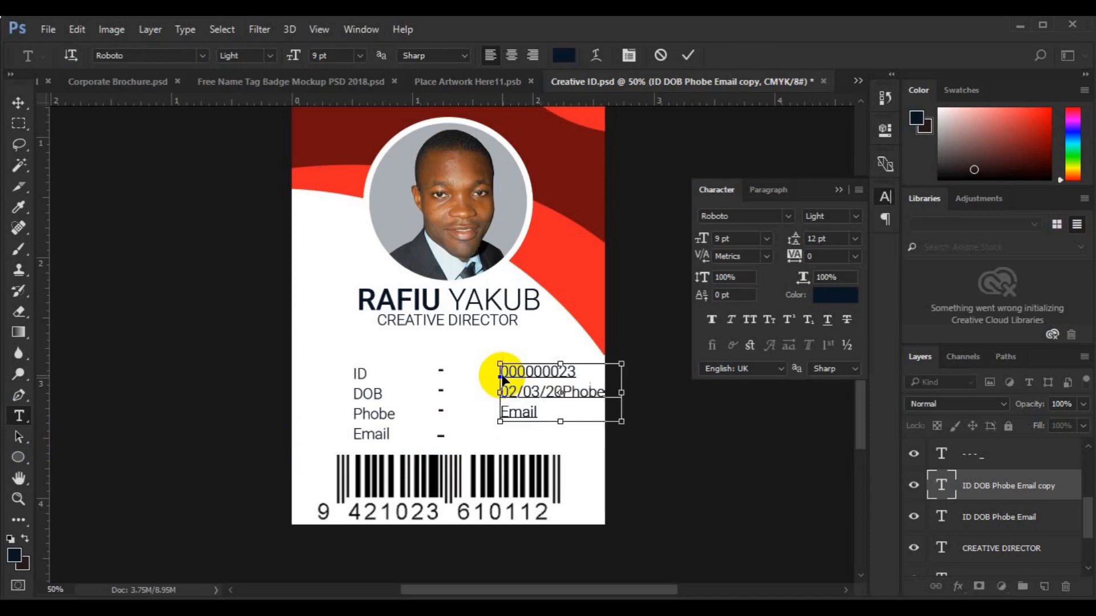
key(Return)
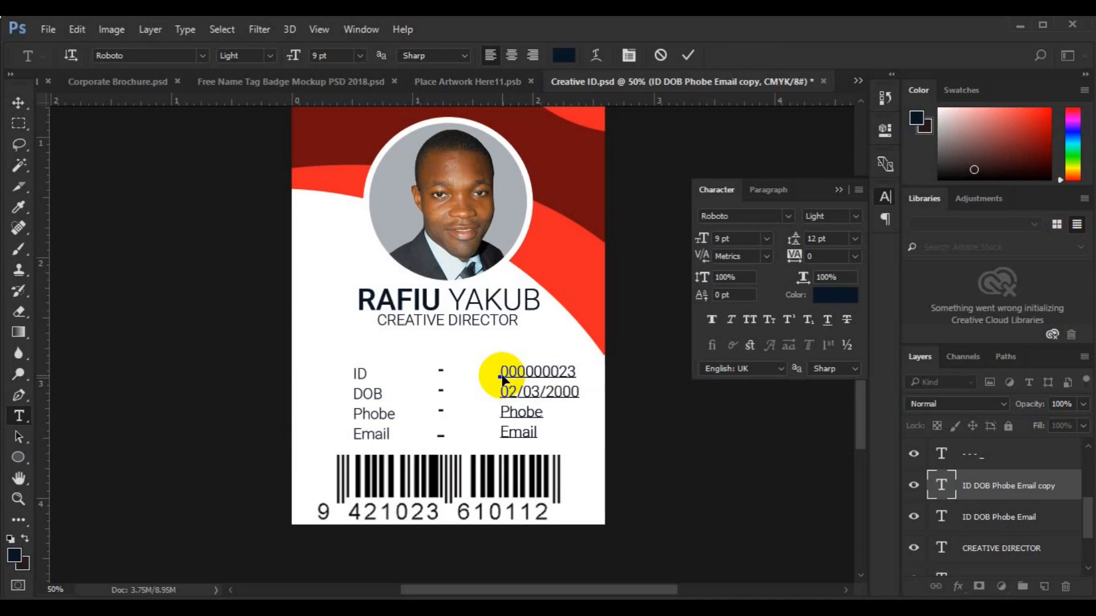
key(ctrl+shift+Right)
key(Left)
key(Right)
key(Right)
text(00 - 234 - 256)
Enter the holder's e-mail address on the Email line and shift the value column left
key(Return)
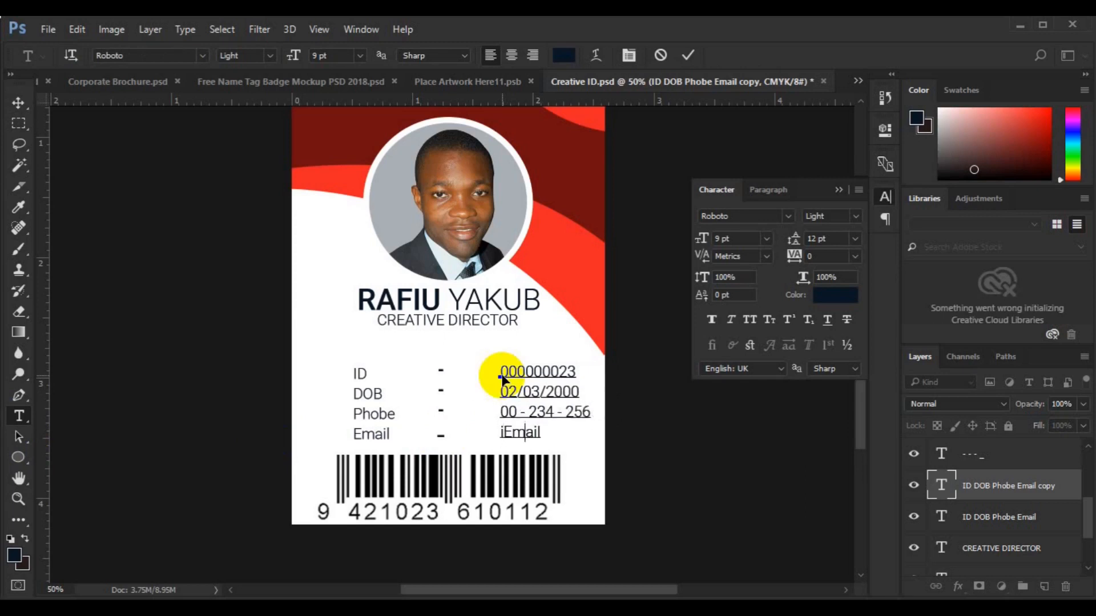
key(Delete)
key(Delete)
key(Delete)
key(Delete)
key(Delete)
click(19, 103)
drag(548, 400, 505, 397)
Try centre alignments on the title, labels and values layers, undoing each one
click(970, 545)
ctrl+click(978, 494)
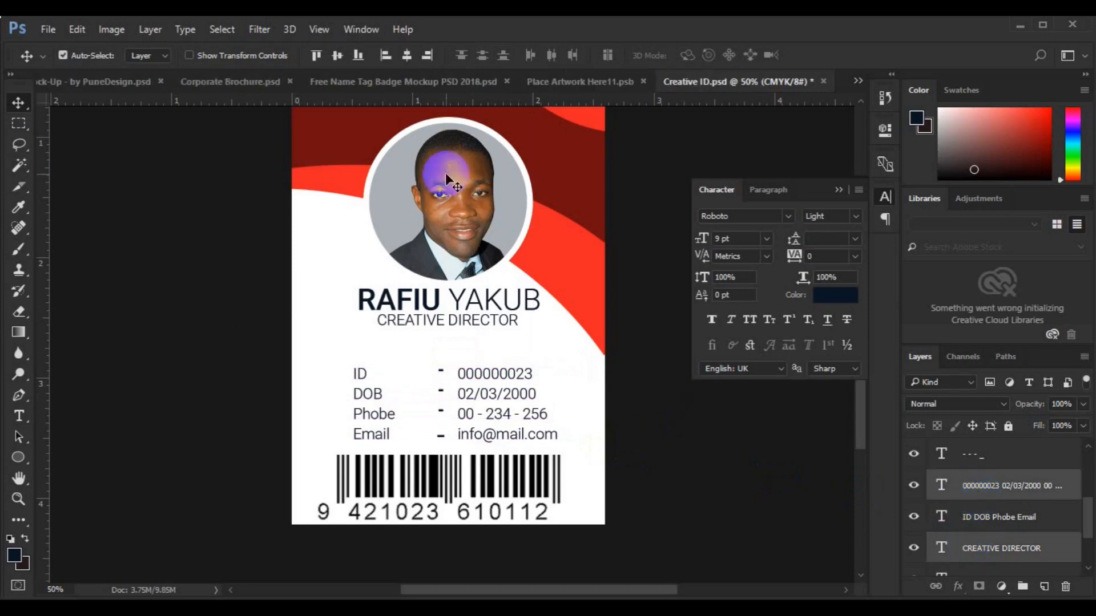
click(337, 56)
key(ctrl+z)
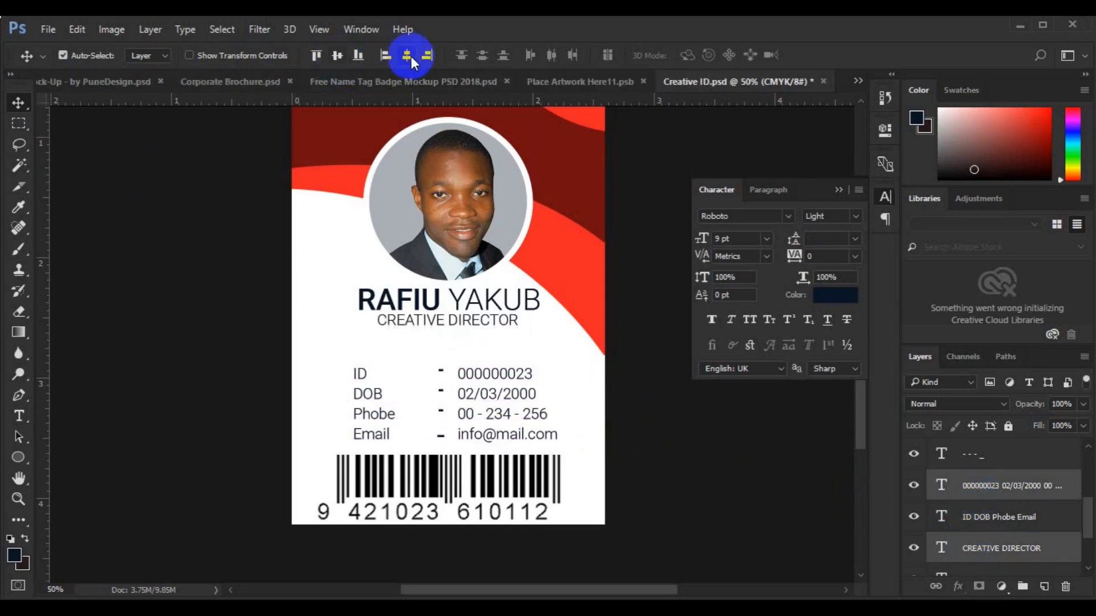
click(411, 56)
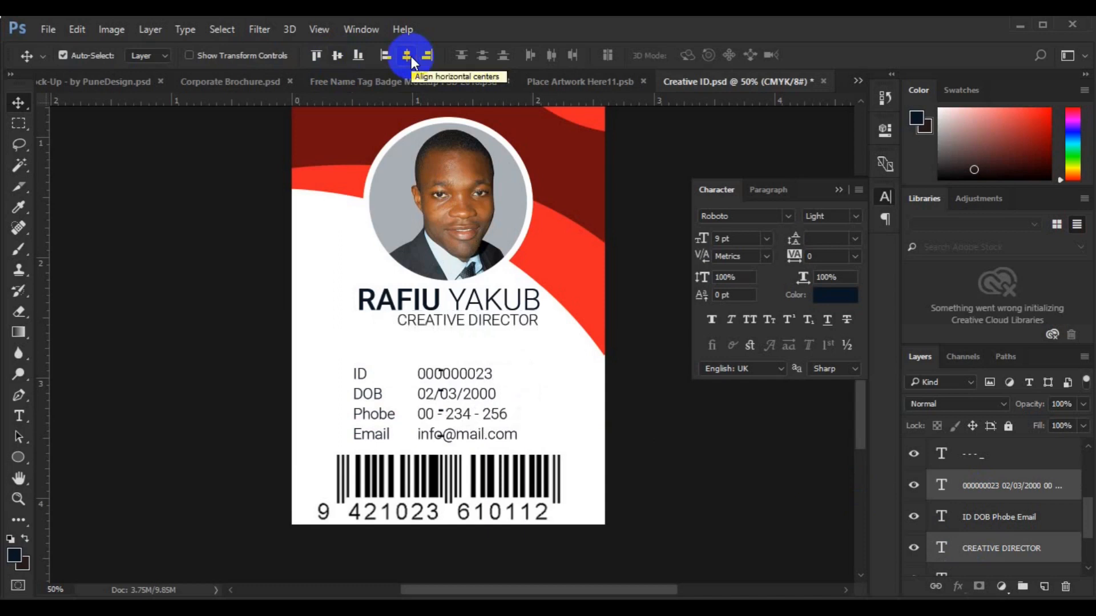
key(ctrl+z)
click(991, 519)
shift+click(998, 492)
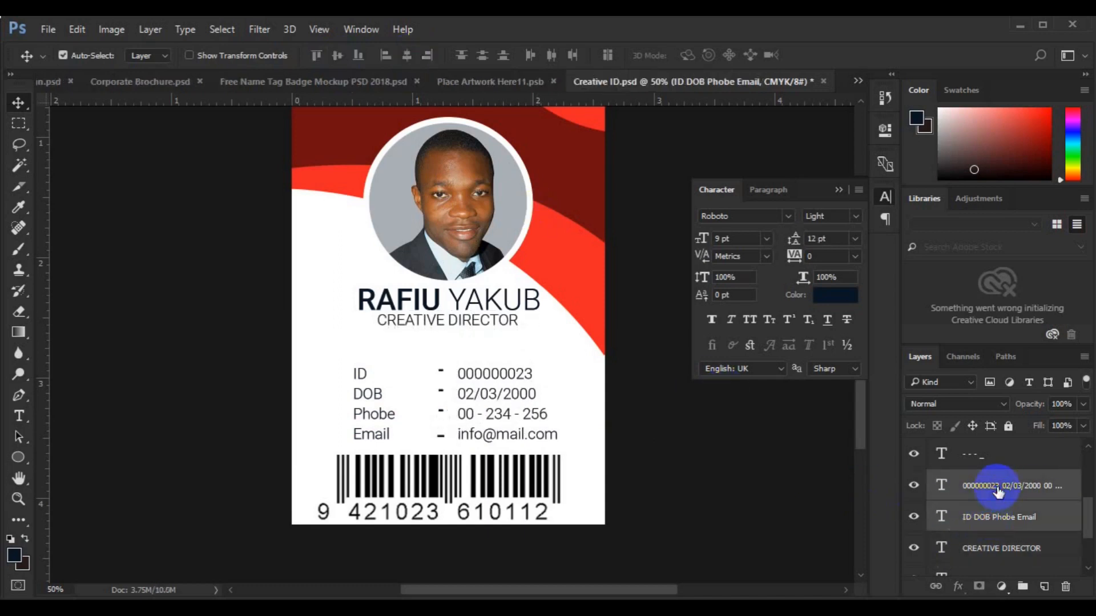
click(409, 59)
key(ctrl+z)
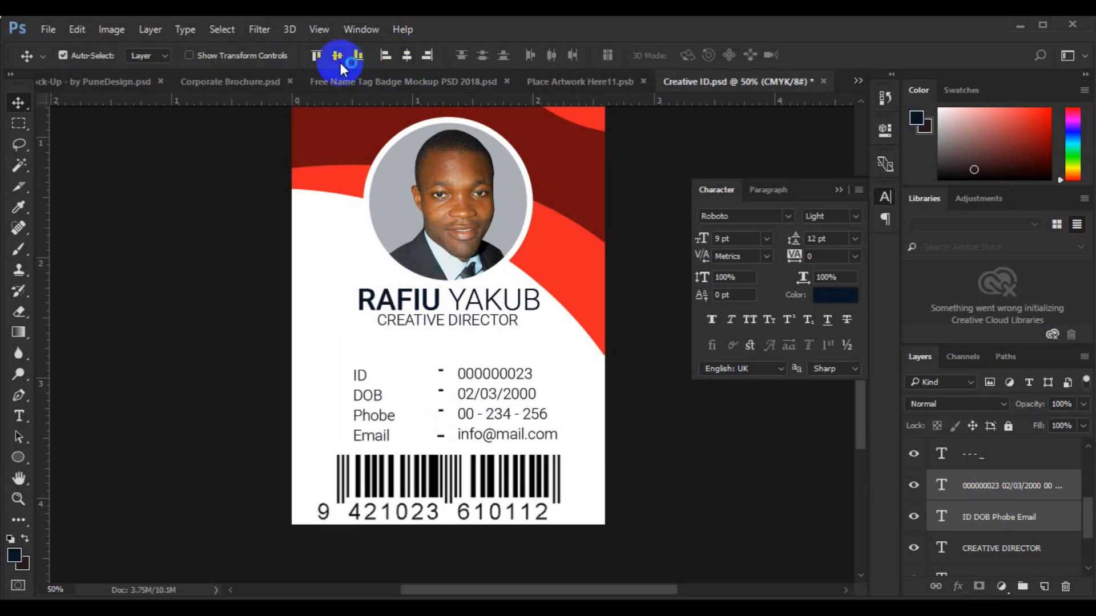
Group labels with values and name with title, centre both groups, then nest them in Group 3
key(ctrl+g)
click(1000, 513)
ctrl+click(994, 538)
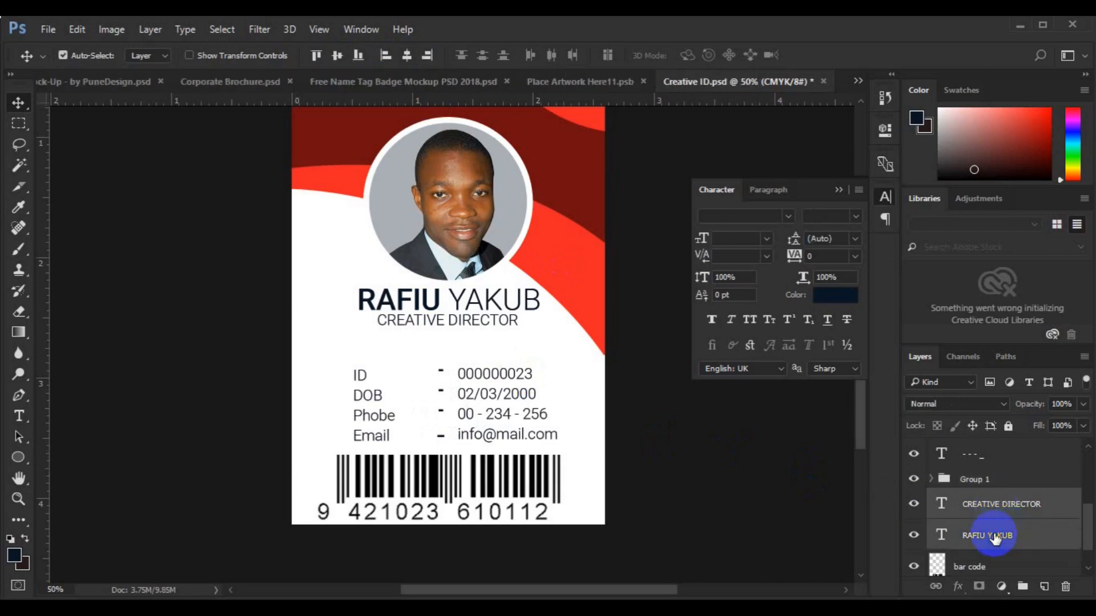
key(ctrl+g)
ctrl+click(985, 490)
click(408, 58)
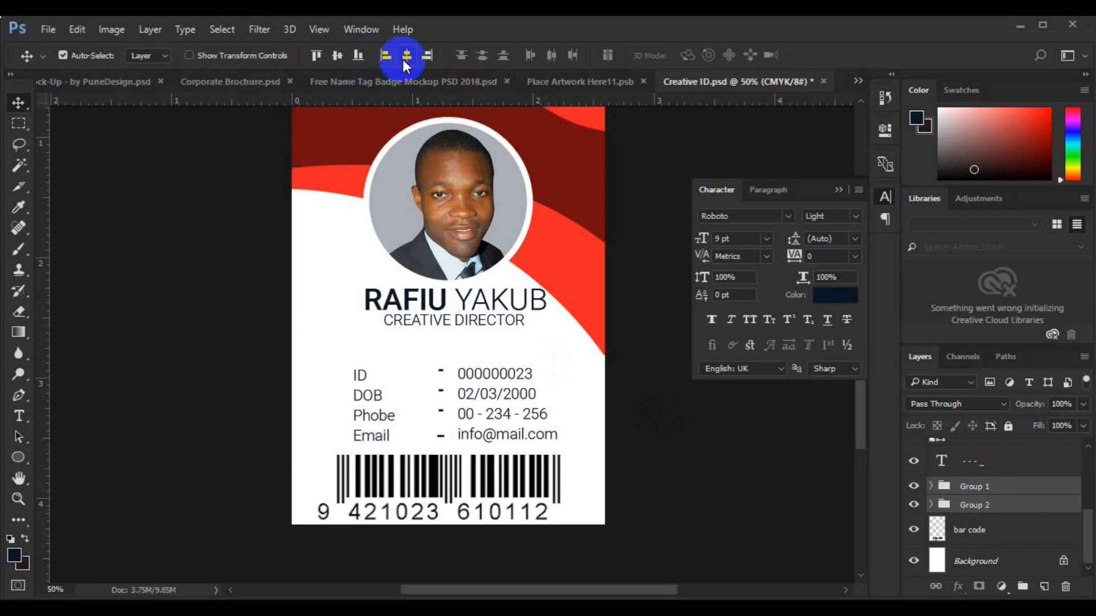
key(ctrl+g)
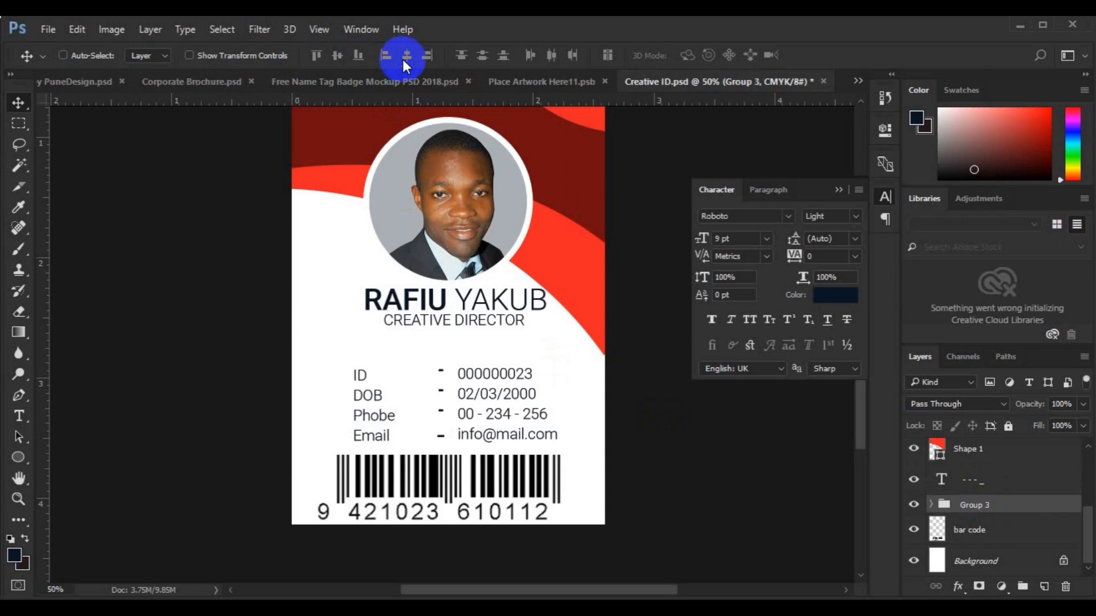
Align the dash text layer and move it into Group 3
click(441, 415)
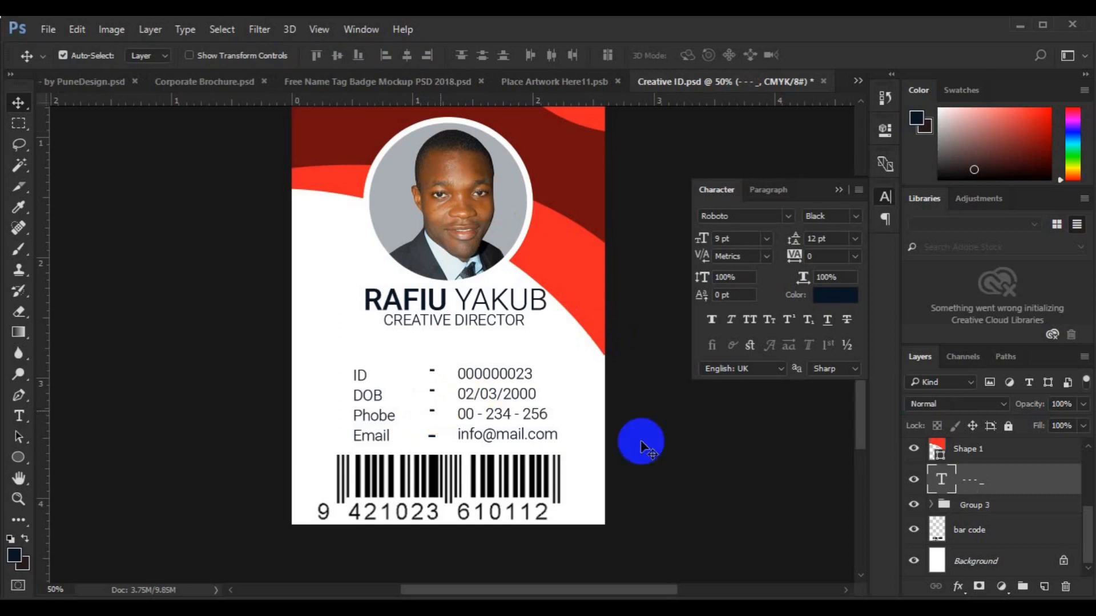
click(515, 414)
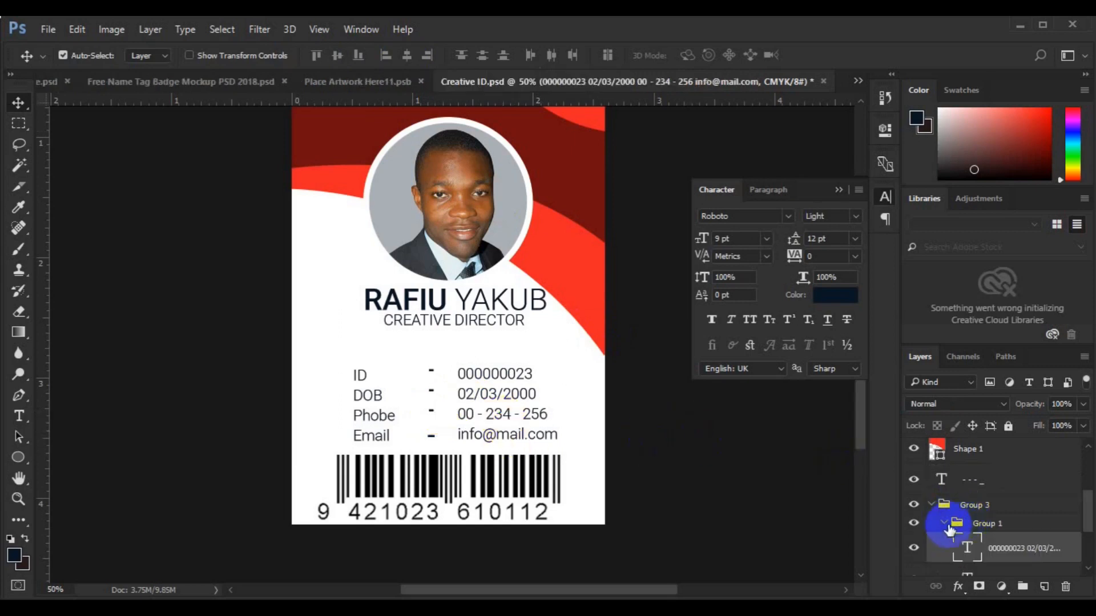
click(945, 524)
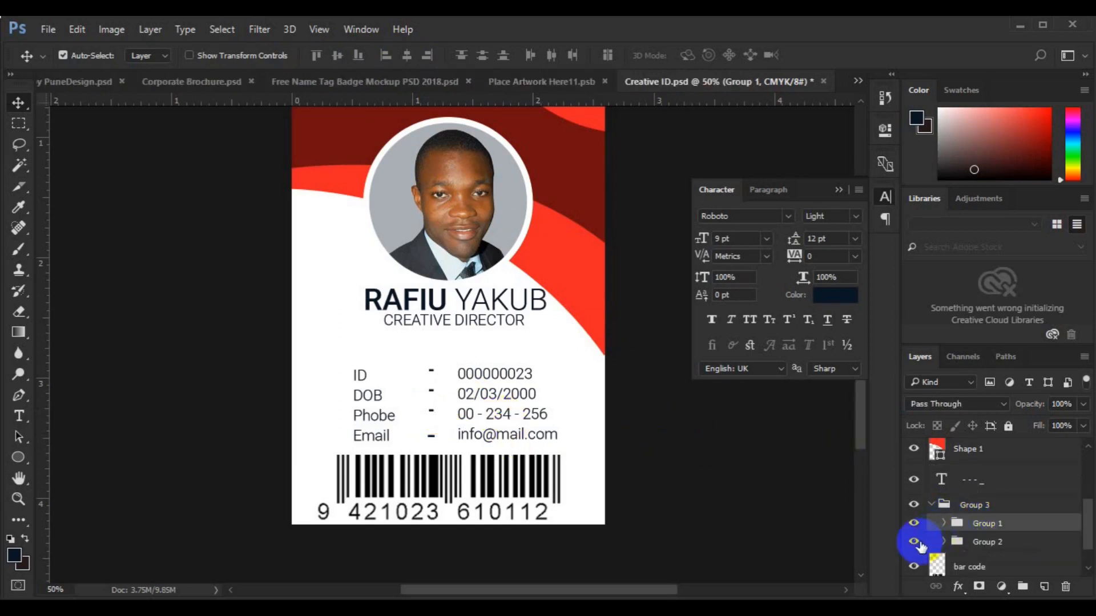
click(917, 543)
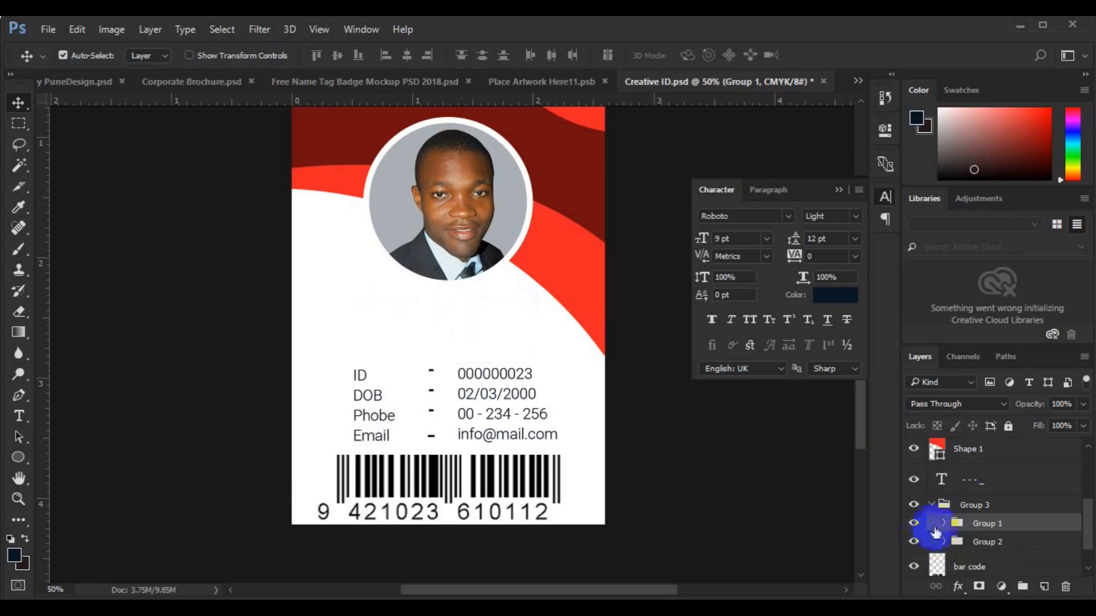
click(980, 486)
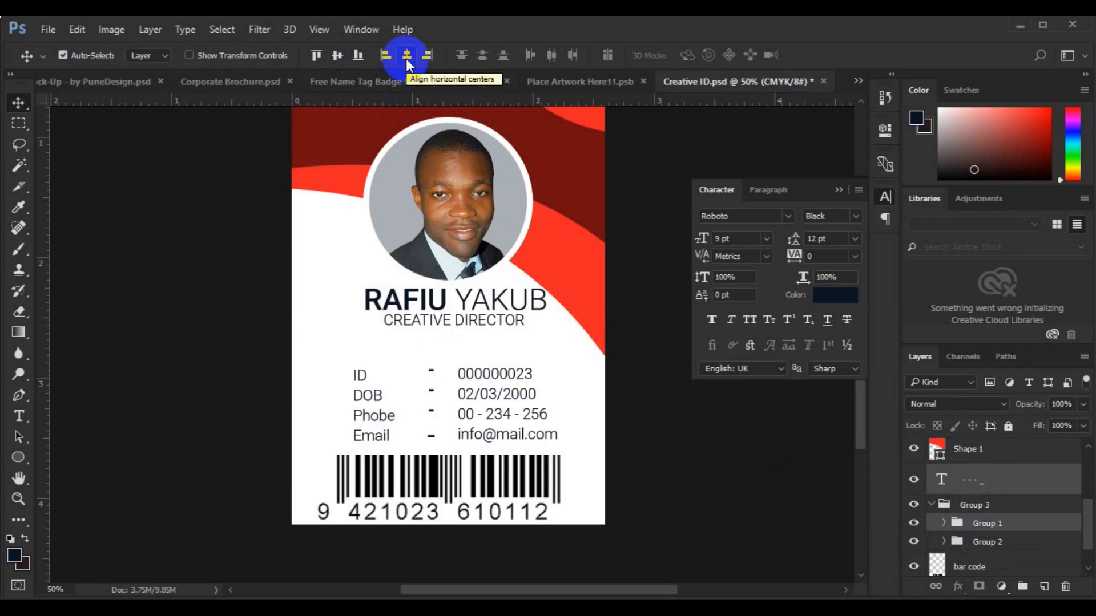
click(337, 56)
drag(968, 478, 981, 532)
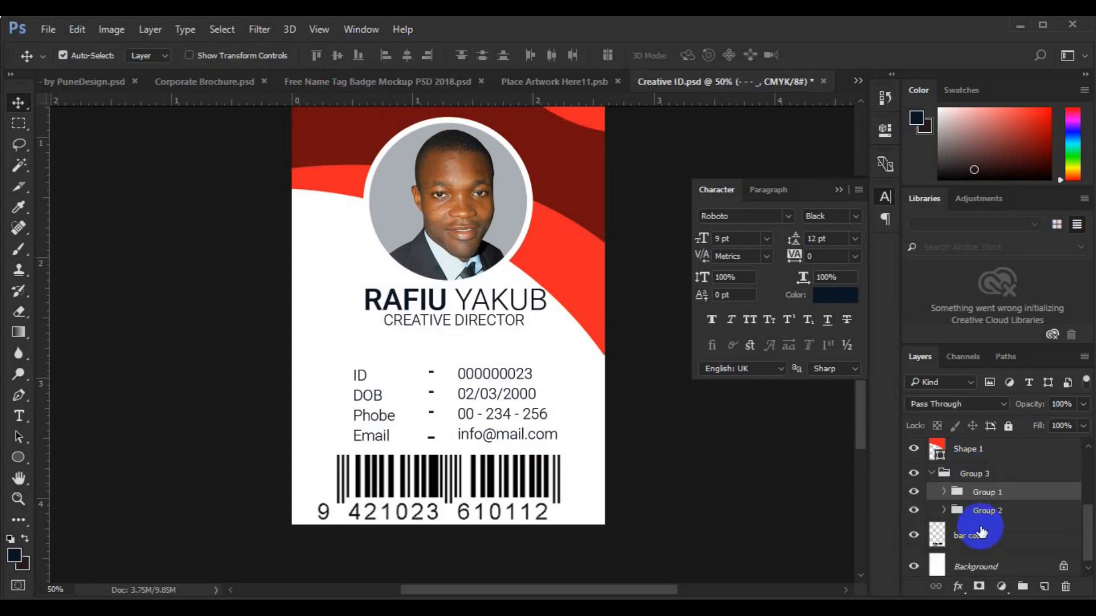
click(932, 480)
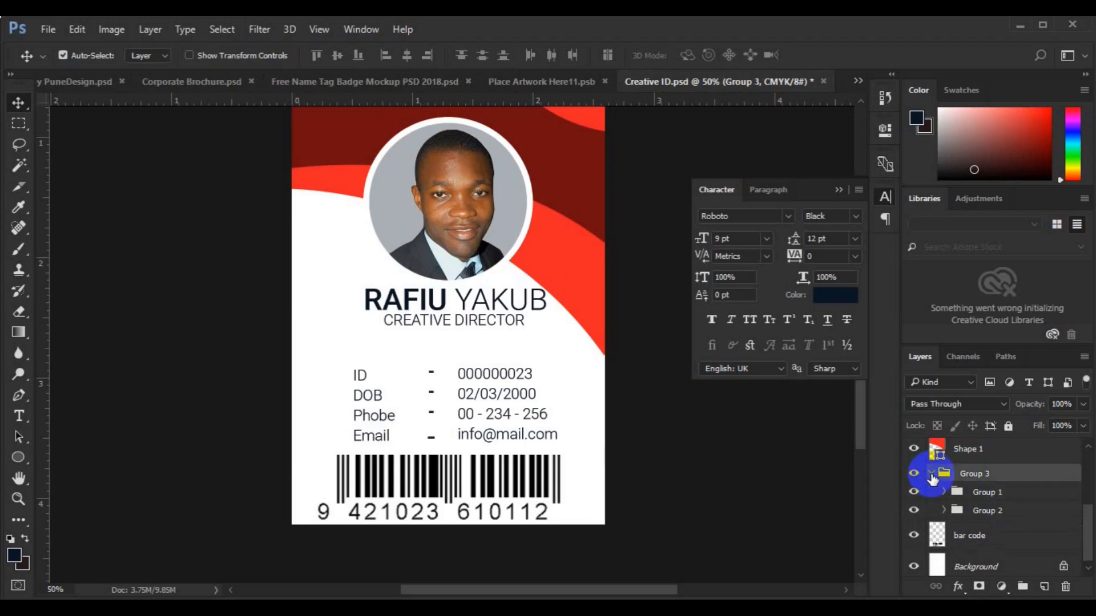
Rename the name-and-title group to 'Name' and collapse it and Group 3
click(428, 307)
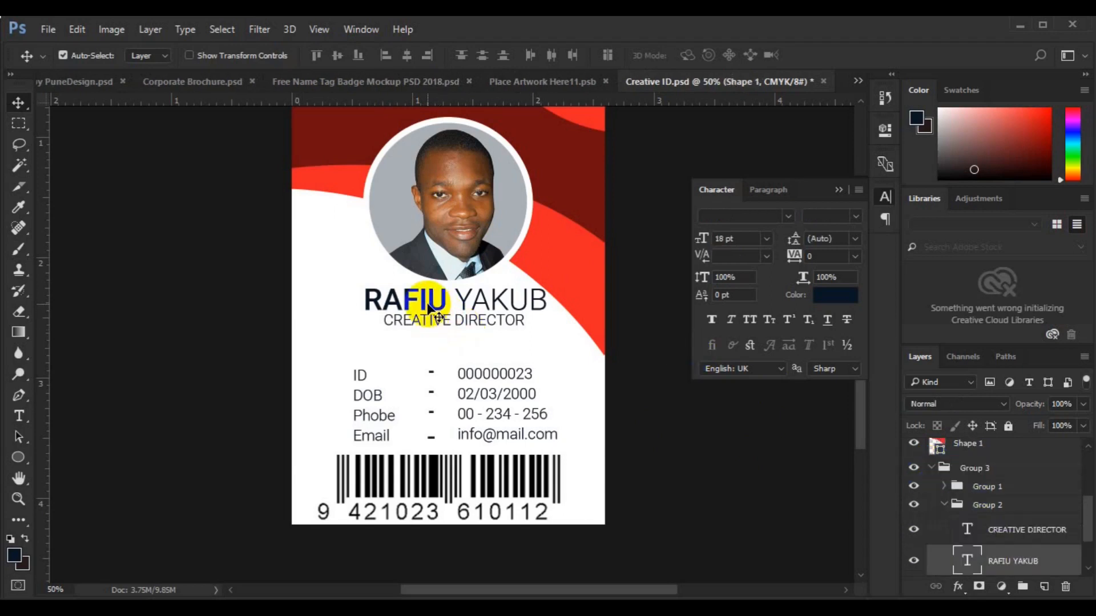
click(948, 510)
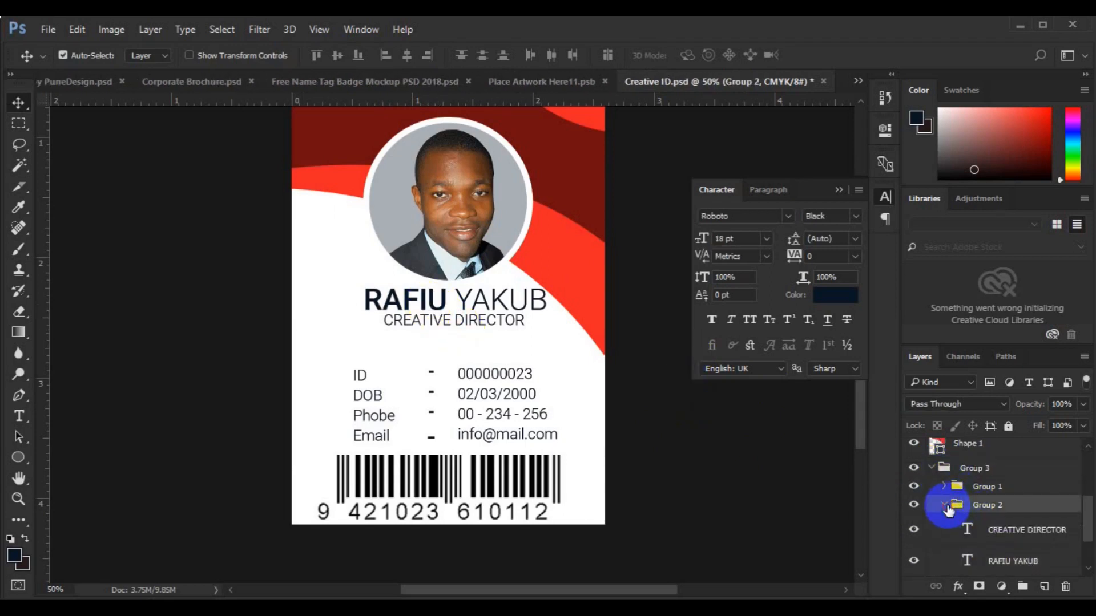
click(944, 505)
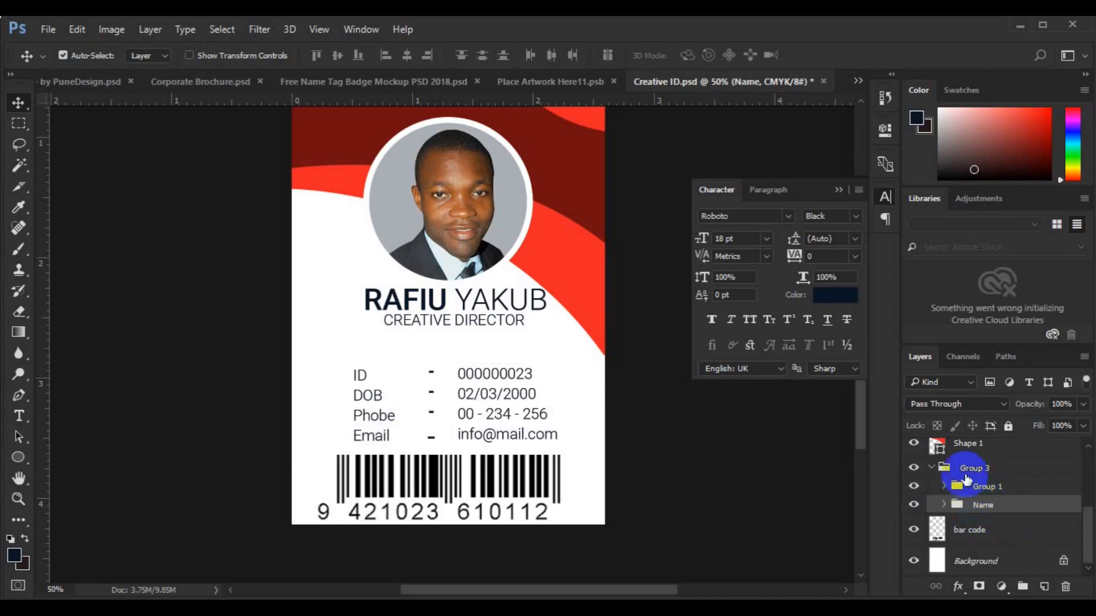
click(939, 469)
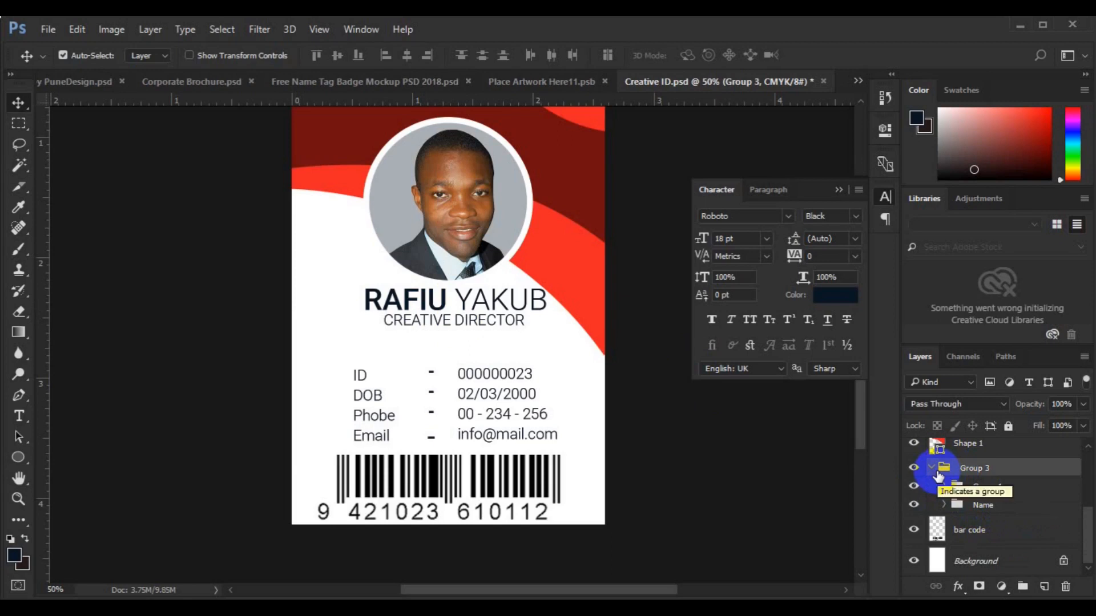
click(932, 468)
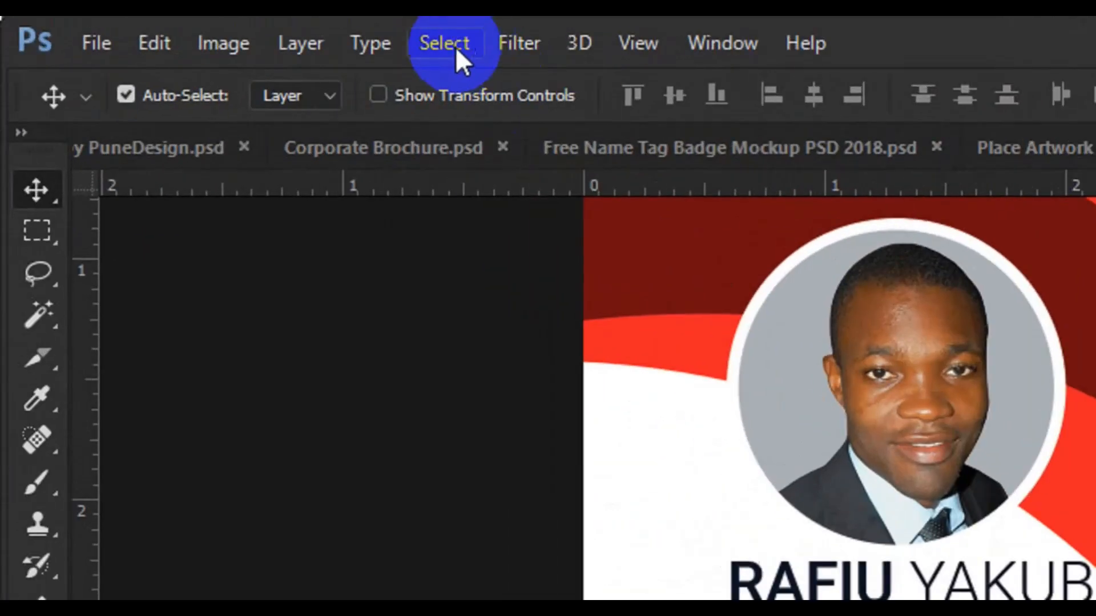
Centre the card text group horizontally on the canvas and nudge it down slightly
click(227, 29)
click(232, 47)
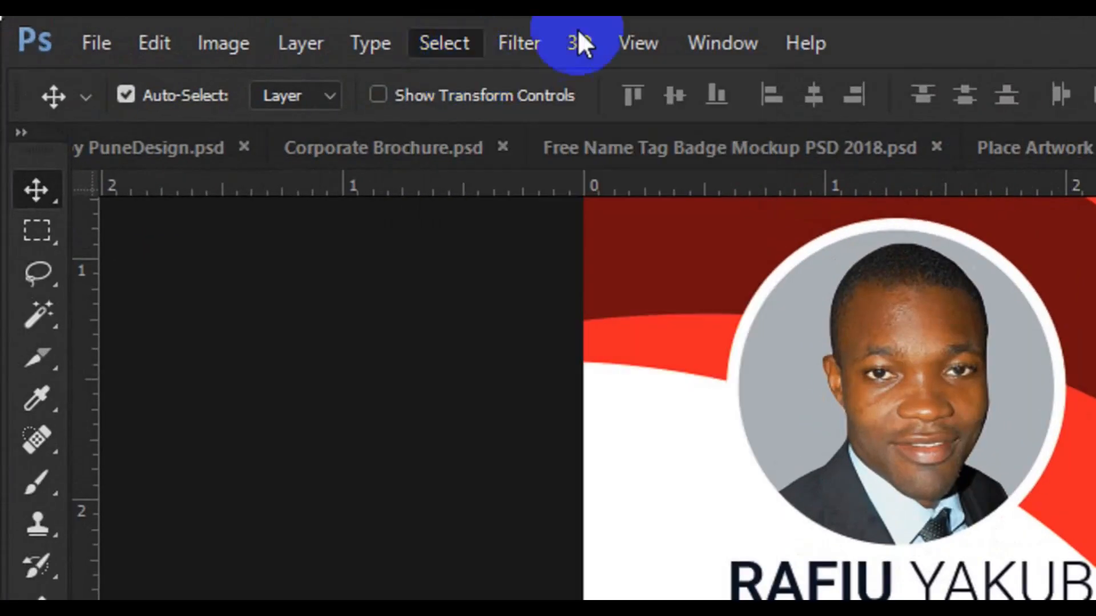
click(803, 94)
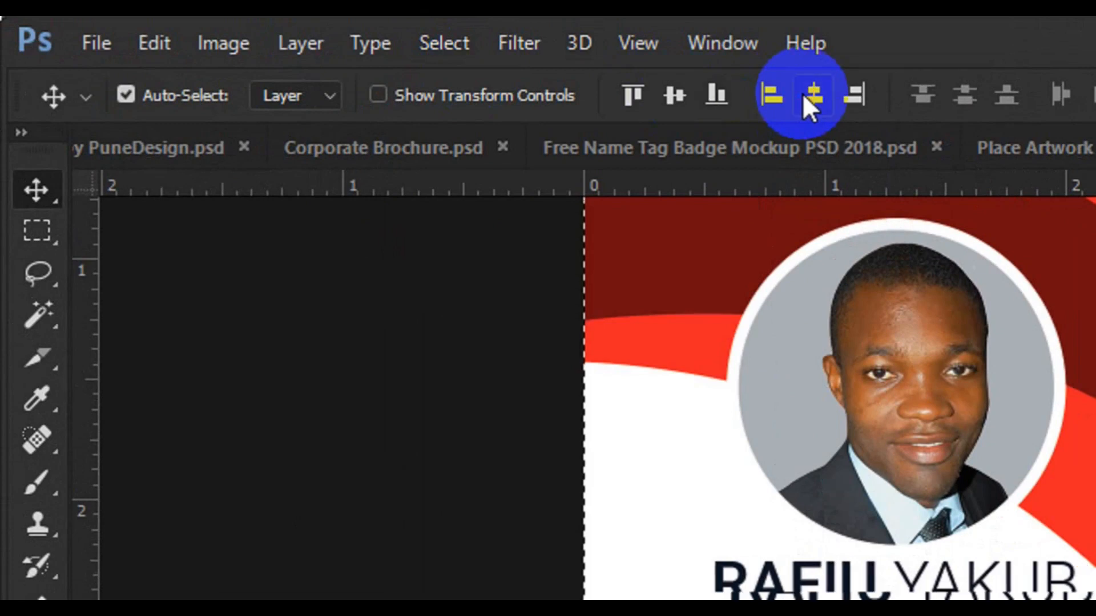
click(448, 53)
click(474, 108)
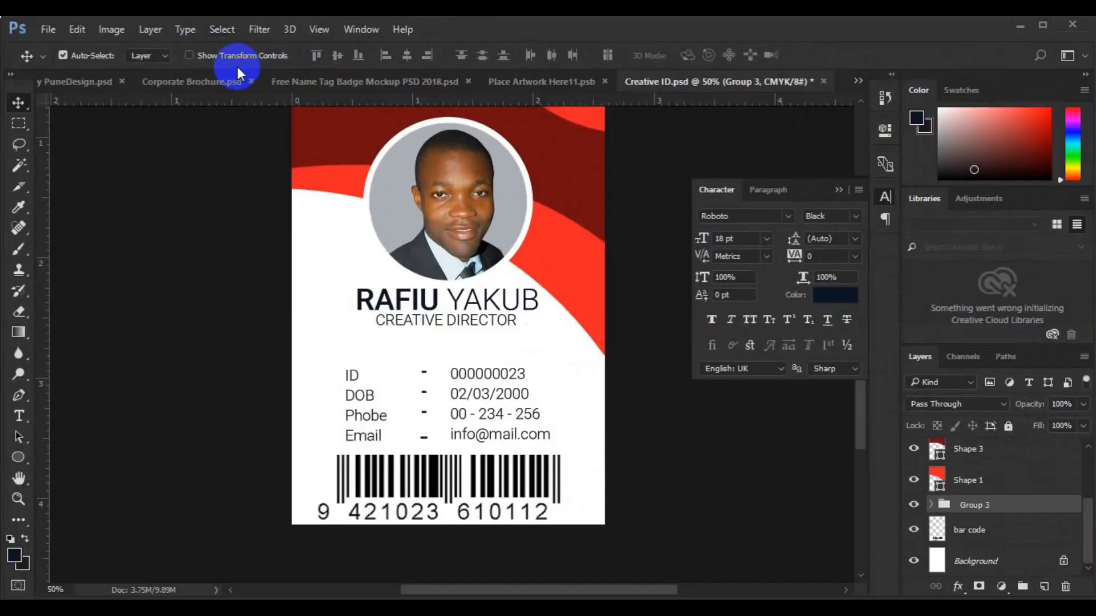
key(Down)
key(Down)
key(Down)
key(Down)
key(Down)
key(Down)
key(Down)
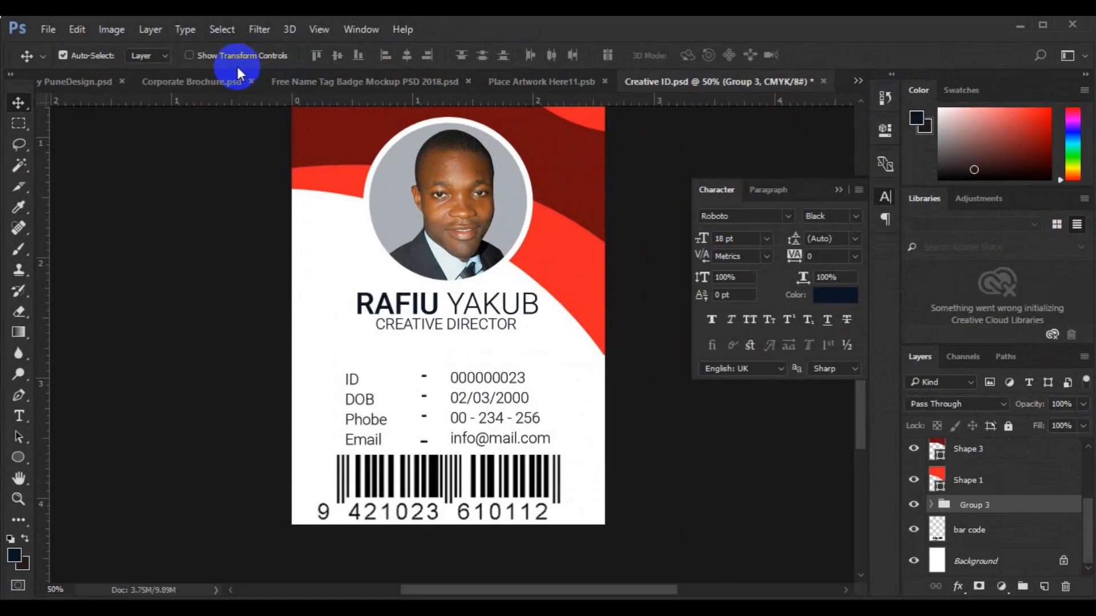
Delete a marquee strip from the barcode's top bars and fit the card on screen
click(406, 474)
click(19, 124)
drag(282, 433, 607, 466)
key(v)
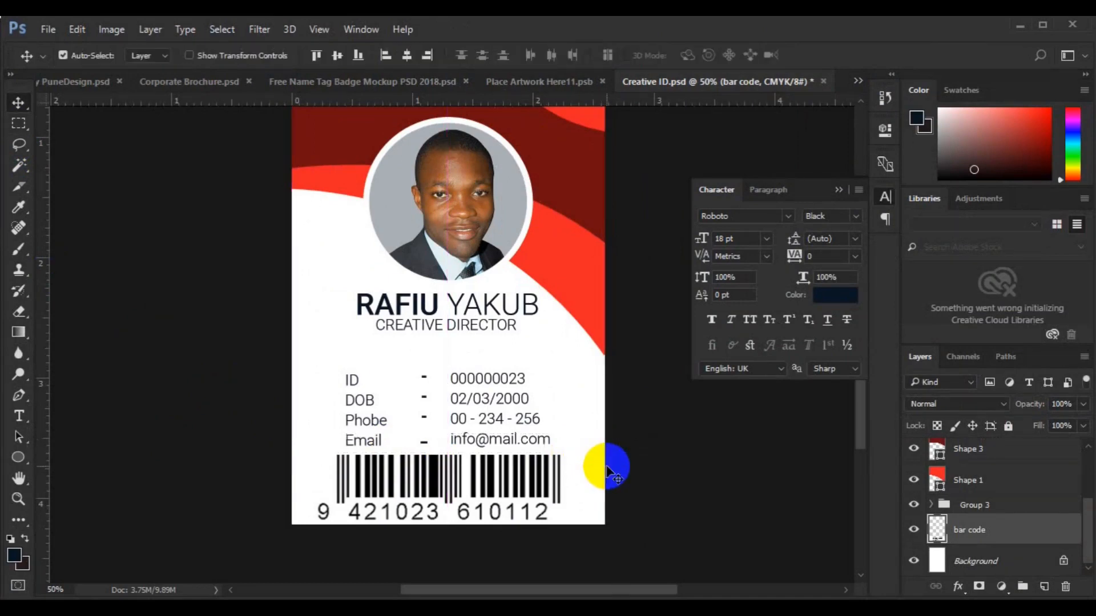
key(Delete)
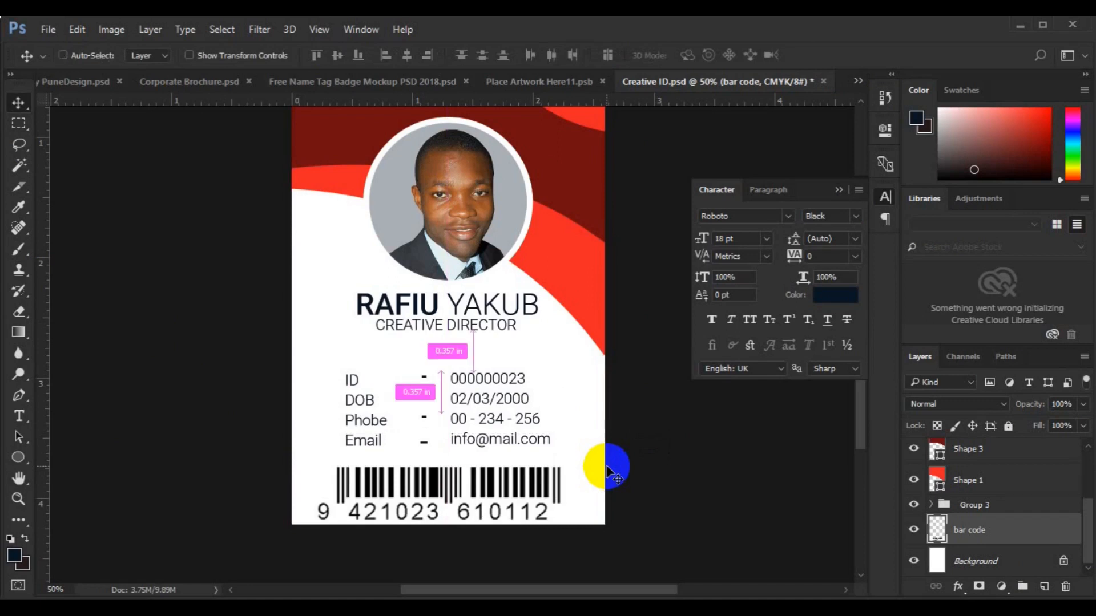
key(ctrl+0)
Draw a custom flame shape in the card's top-left corner and fill it white
click(350, 184)
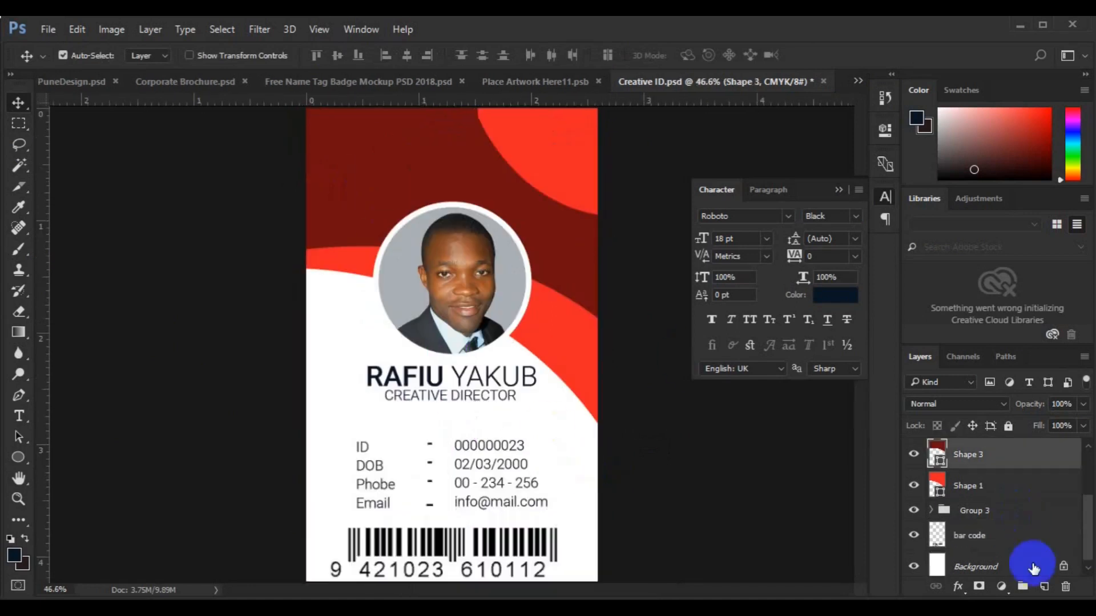
click(1044, 587)
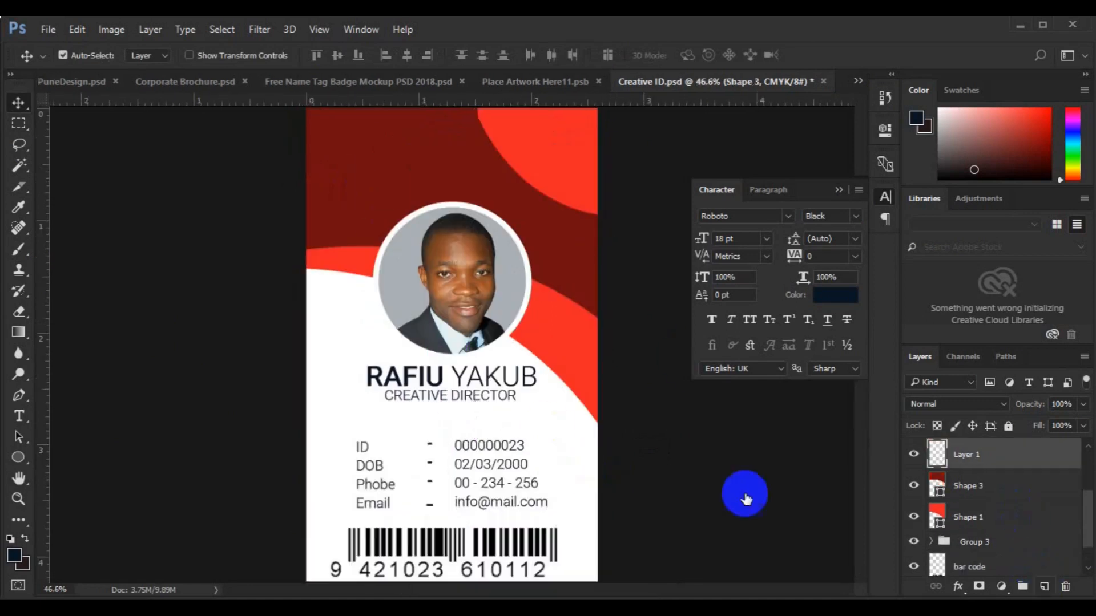
click(21, 461)
click(75, 530)
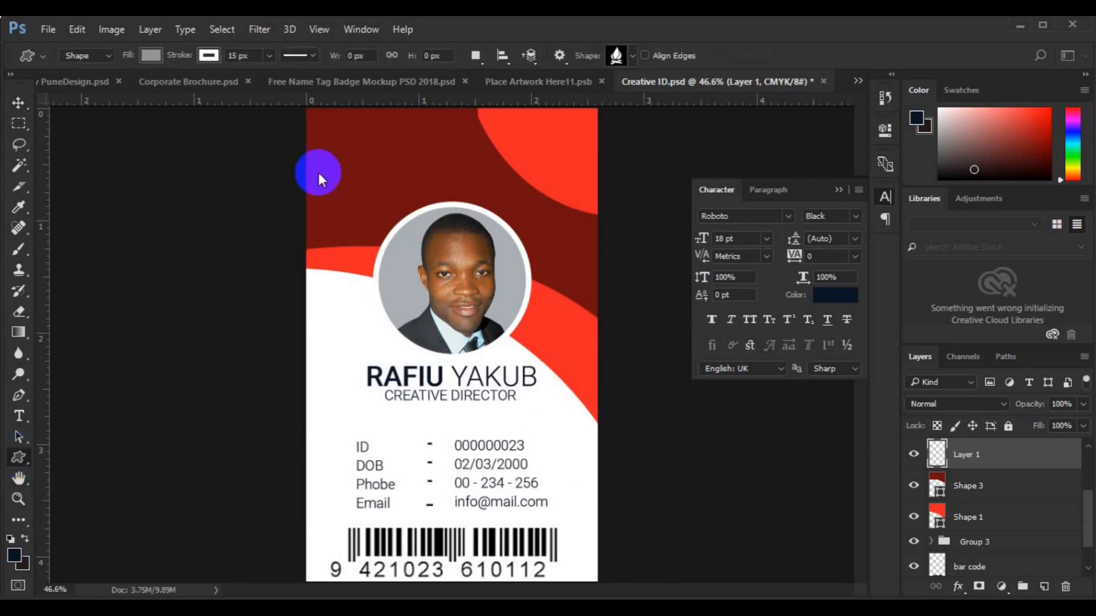
drag(342, 123, 350, 154)
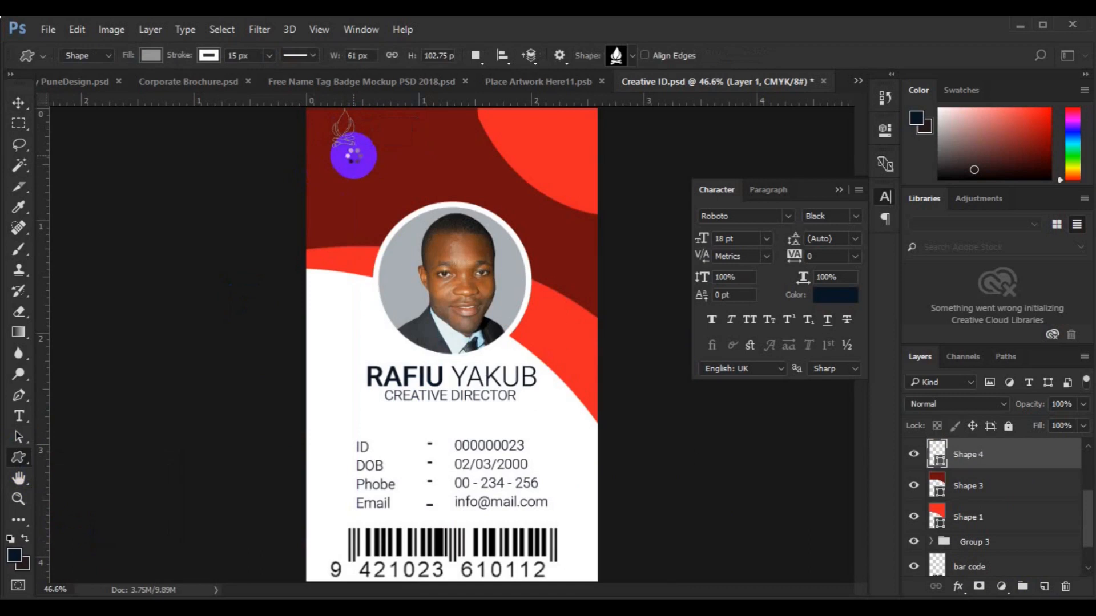
click(208, 55)
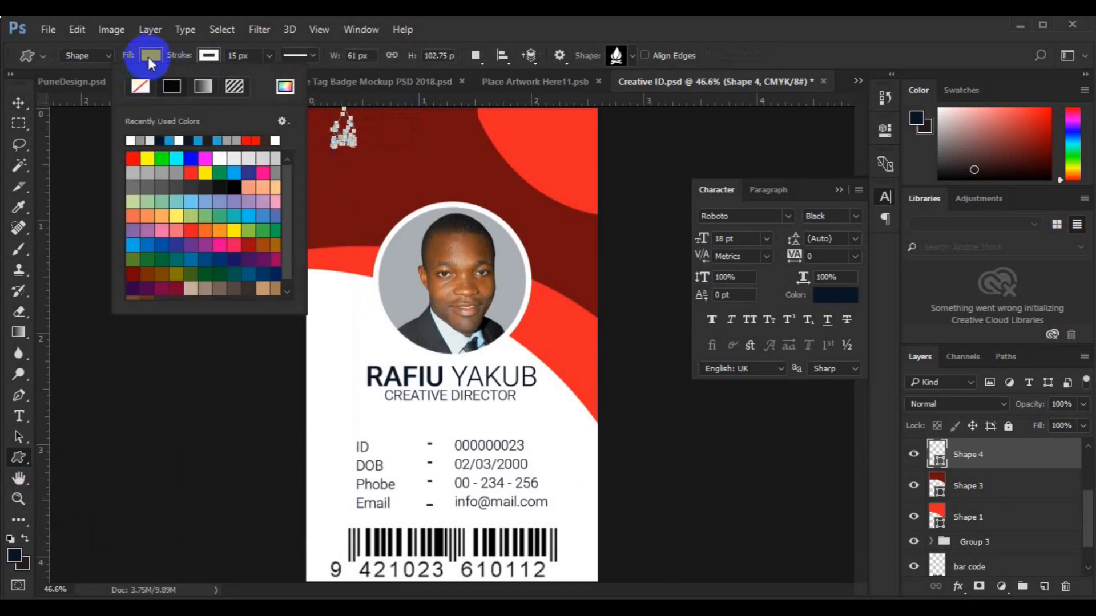
click(148, 56)
click(82, 141)
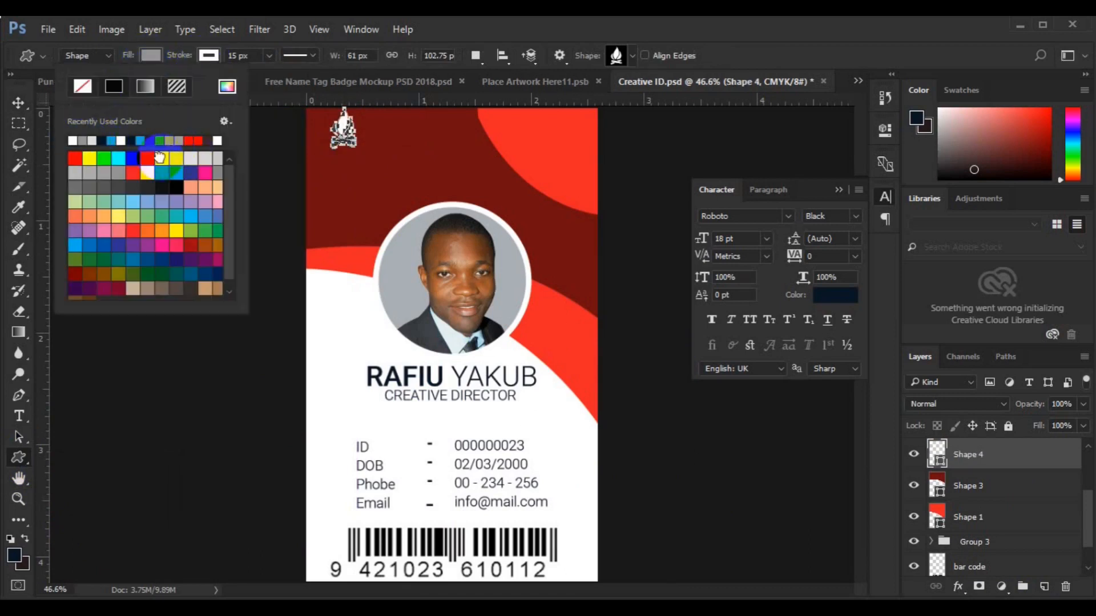
click(160, 159)
click(344, 192)
Type the 'Logo Design' text on a new layer above the dark red top shape
key(v)
click(965, 455)
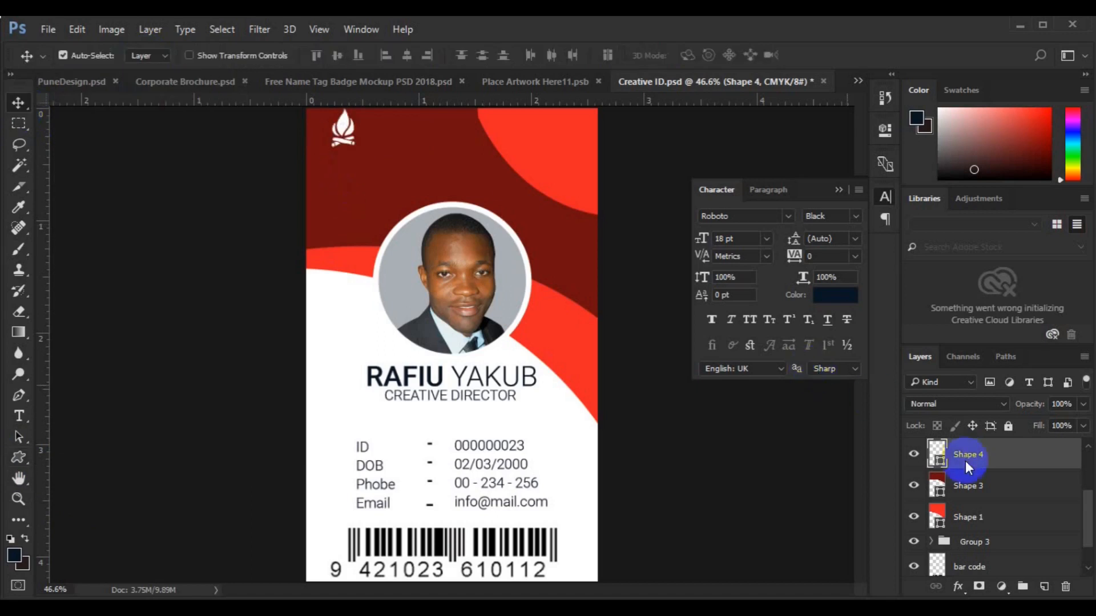
click(969, 481)
click(1044, 586)
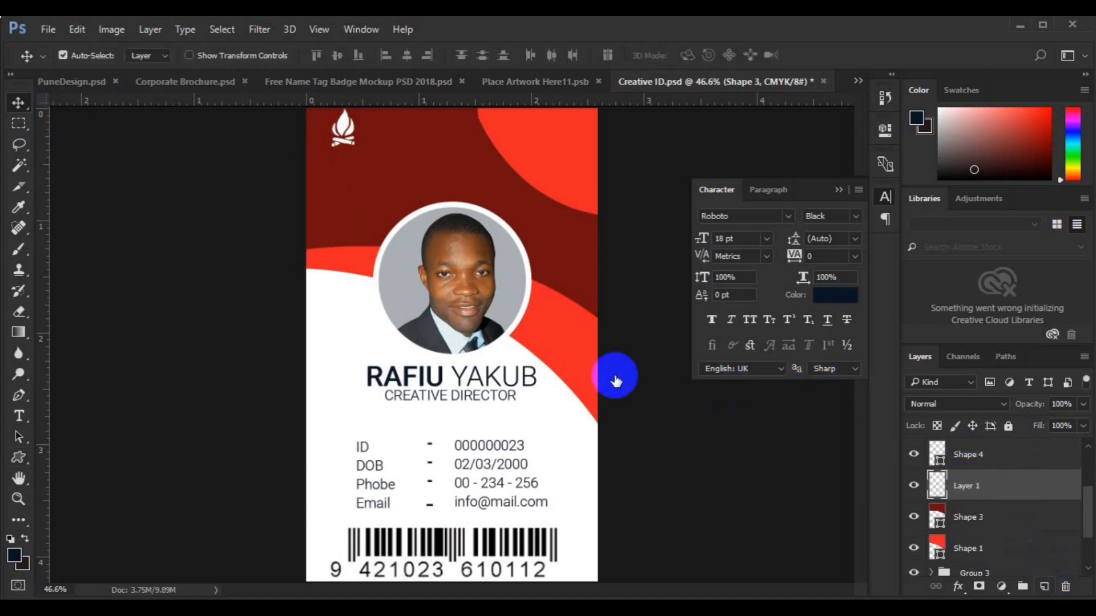
key(t)
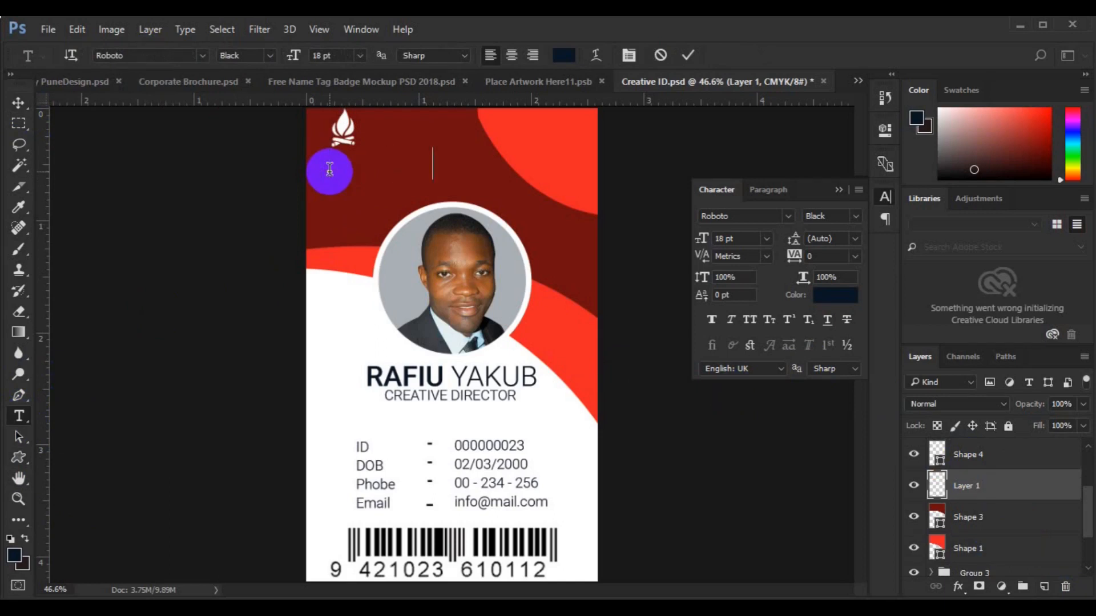
text(NY)
key(ctrl+a)
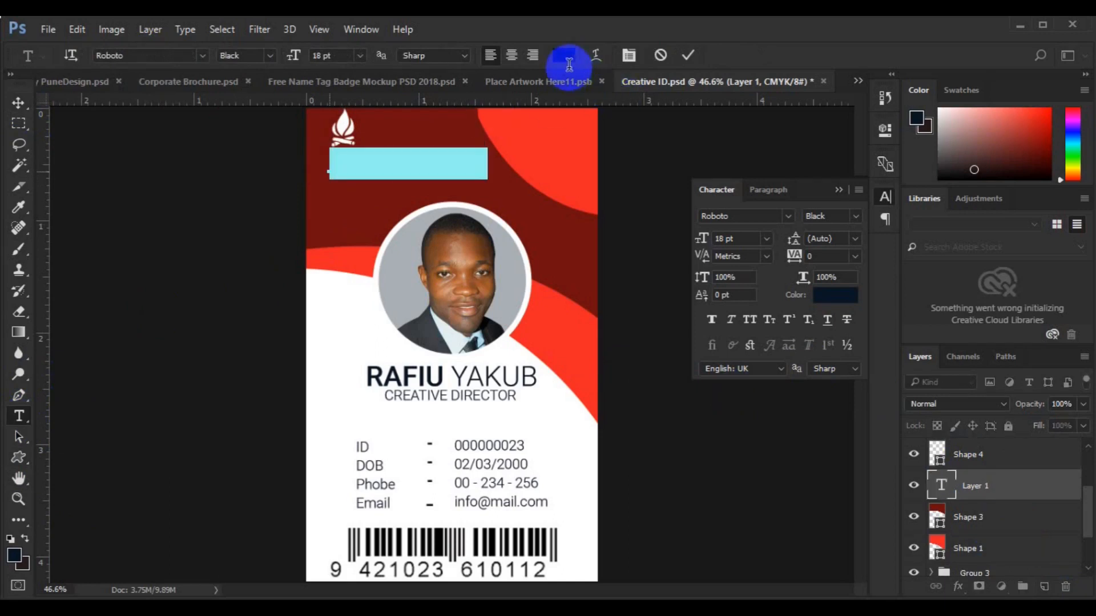
Make the Logo Design text white at 10 pt
click(565, 56)
click(359, 319)
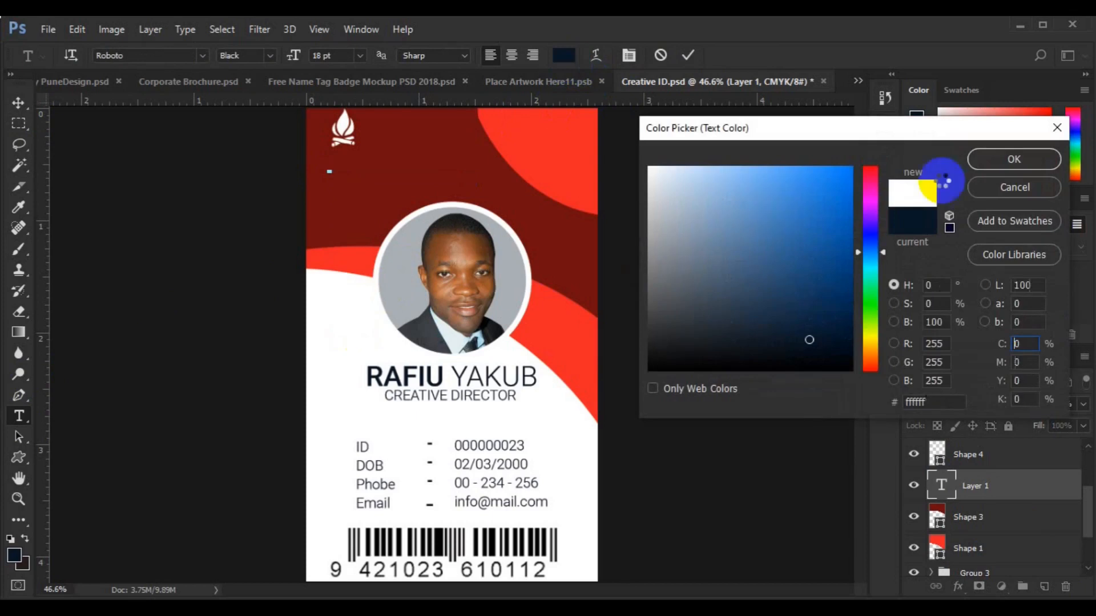
click(981, 160)
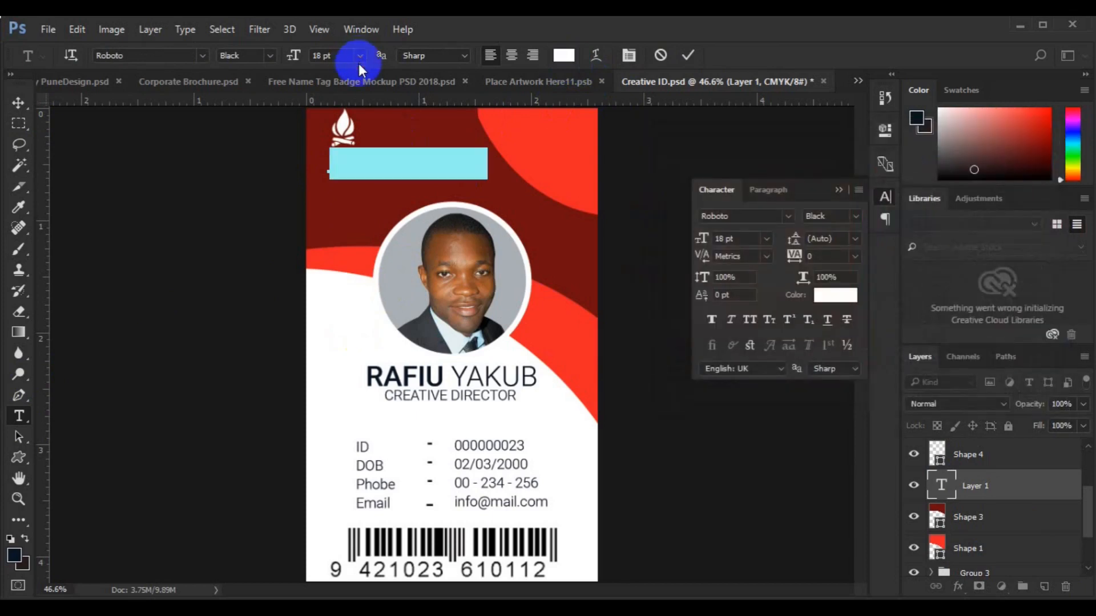
click(361, 57)
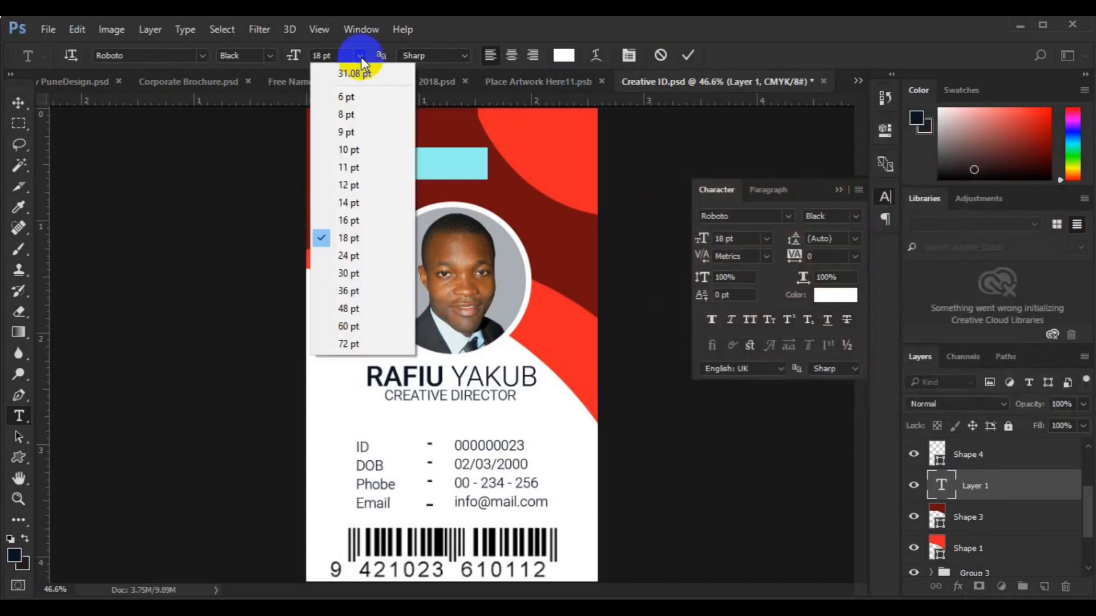
click(354, 137)
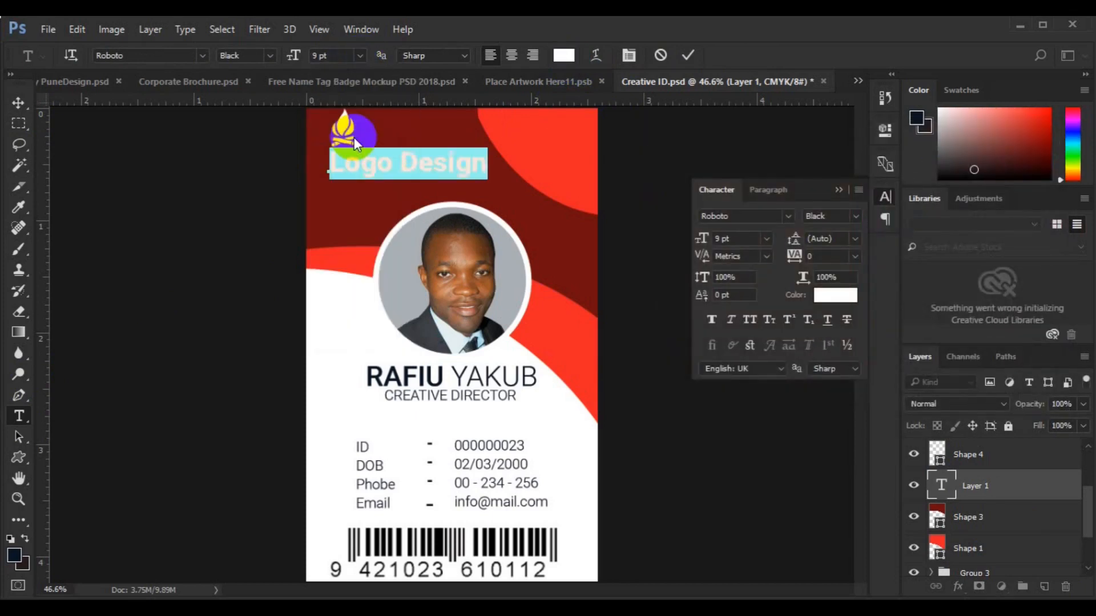
click(358, 62)
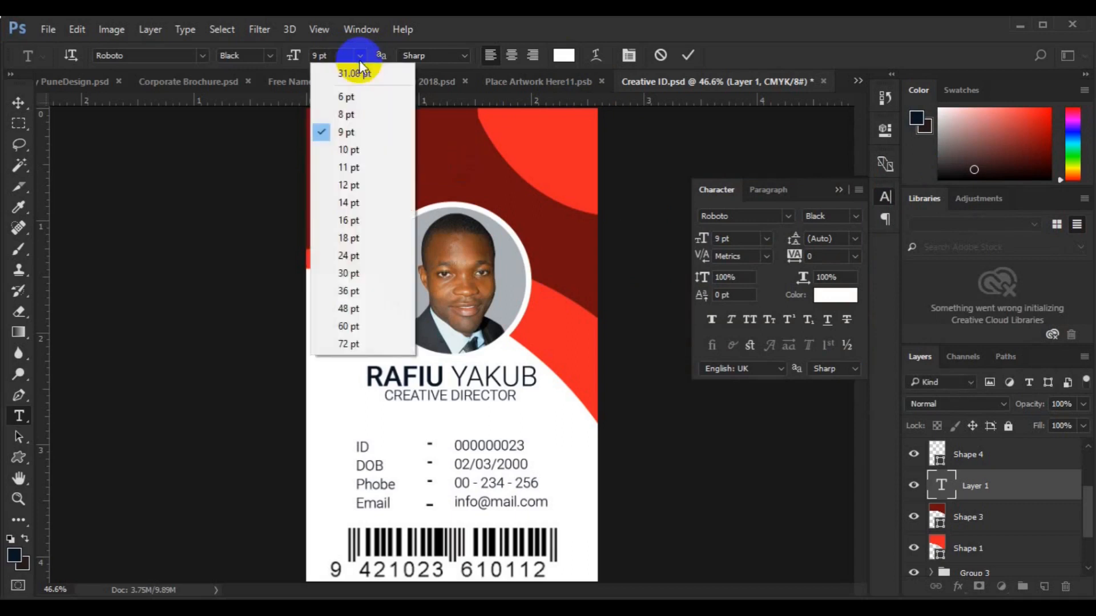
click(357, 149)
click(19, 103)
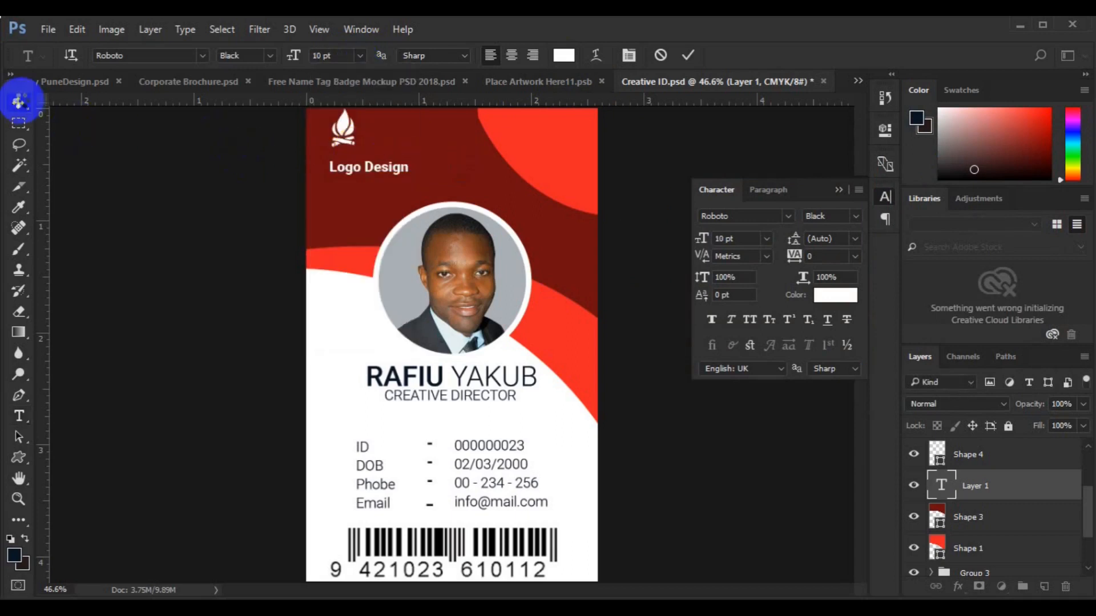
Centre the flame horizontally over the Logo Design text and nudge it down
shift+click(971, 465)
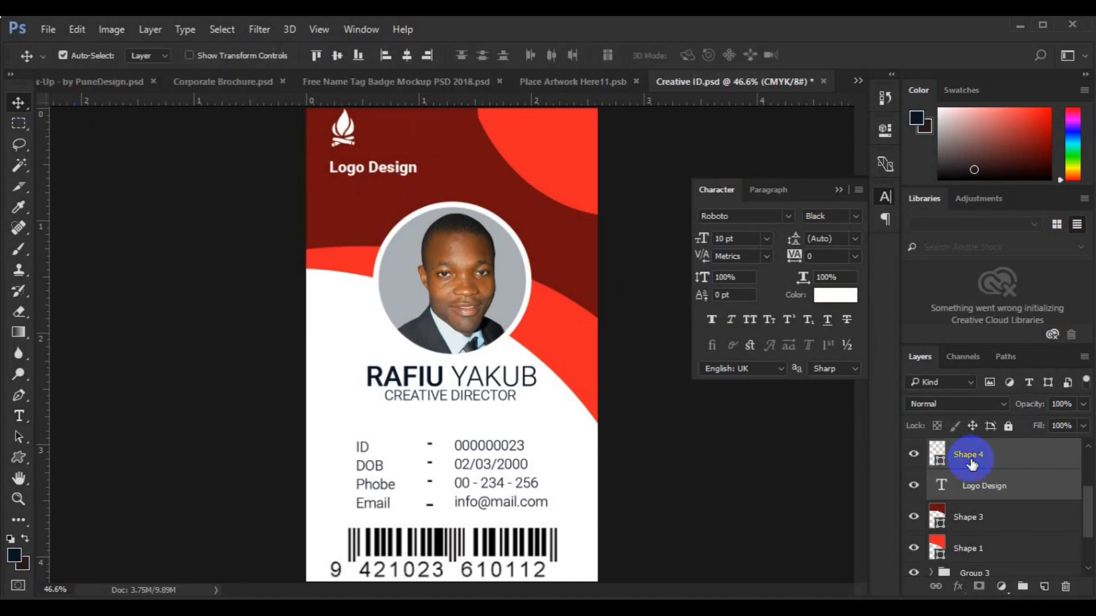
click(410, 53)
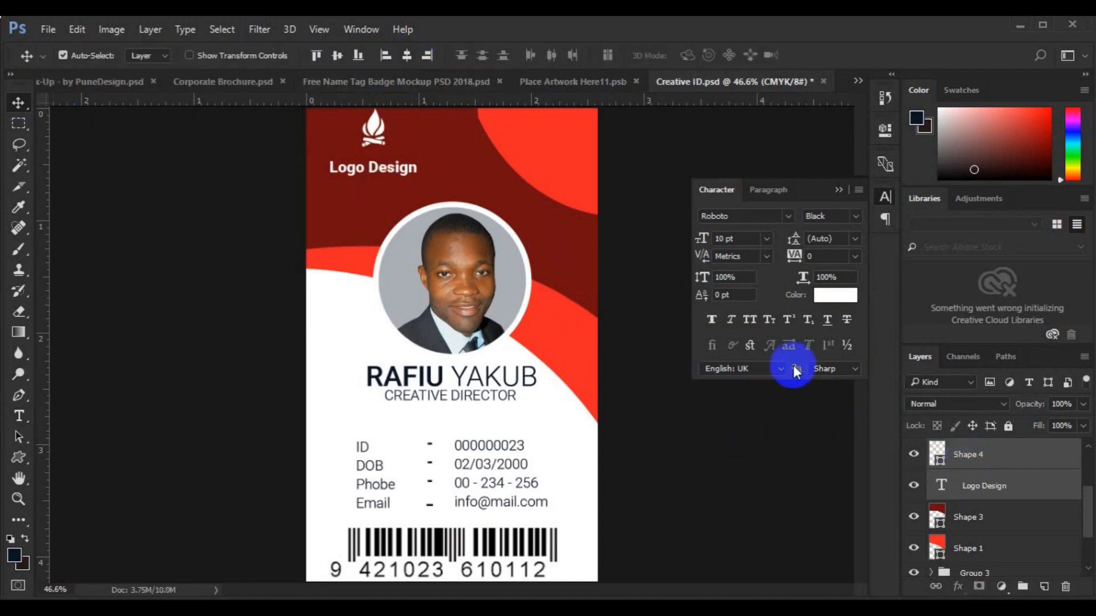
click(978, 466)
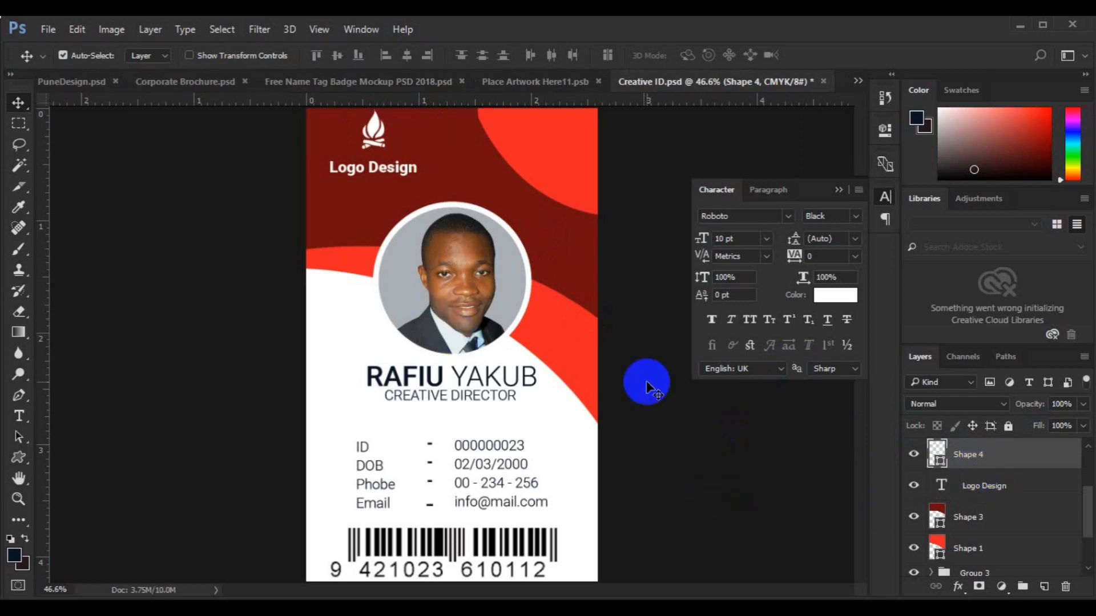
key(shift+Down)
Scale the flame and text down to about 76% and group them as Group 4
shift+click(1005, 490)
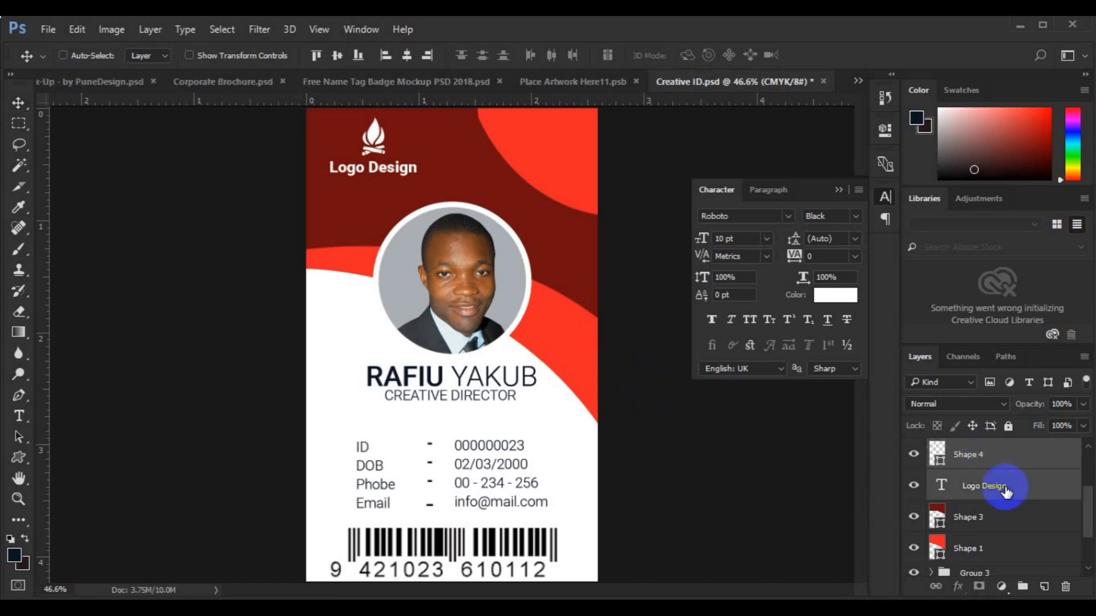
key(ctrl+t)
drag(409, 175, 385, 165)
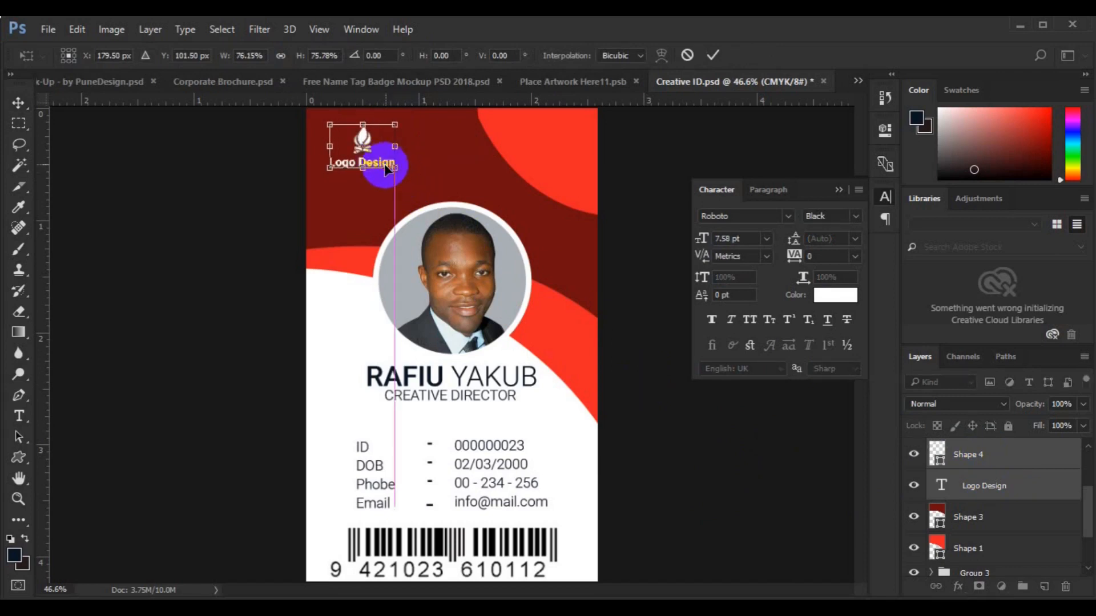
key(Return)
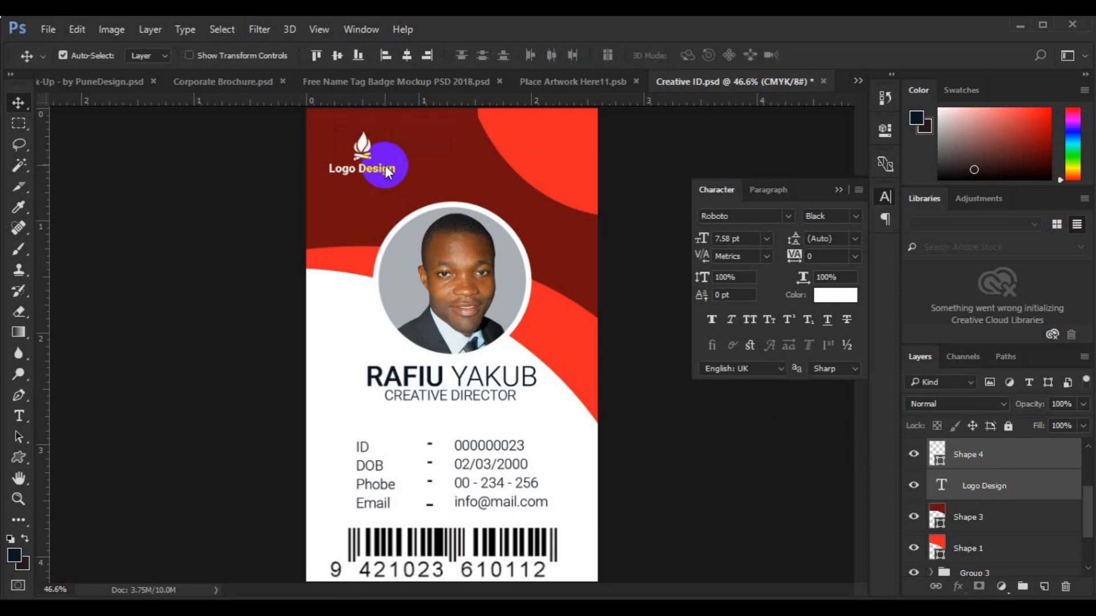
key(ctrl+minus)
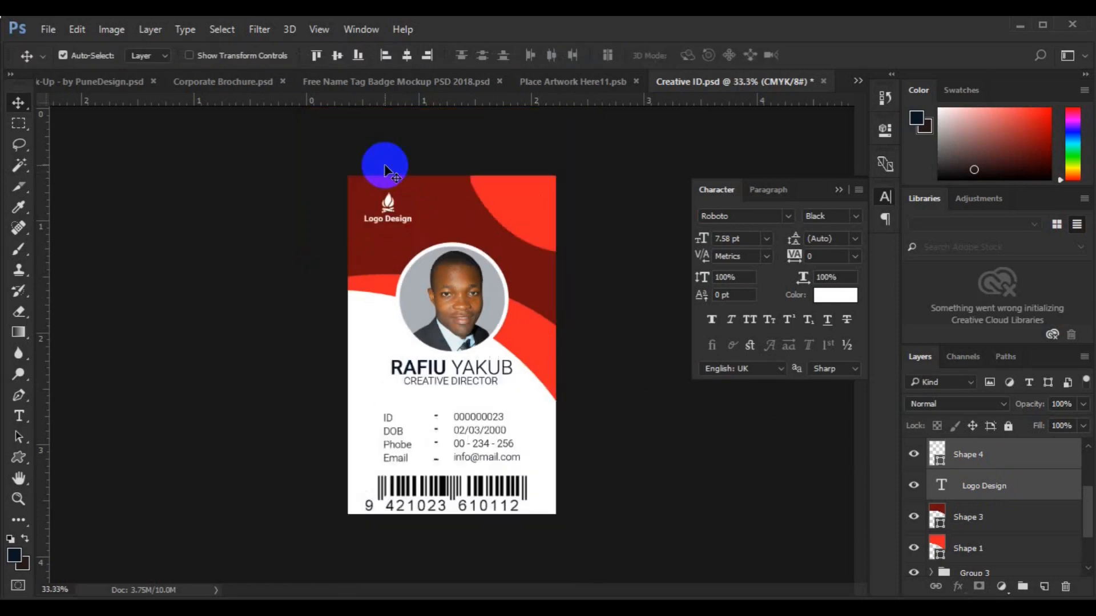
key(ctrl+g)
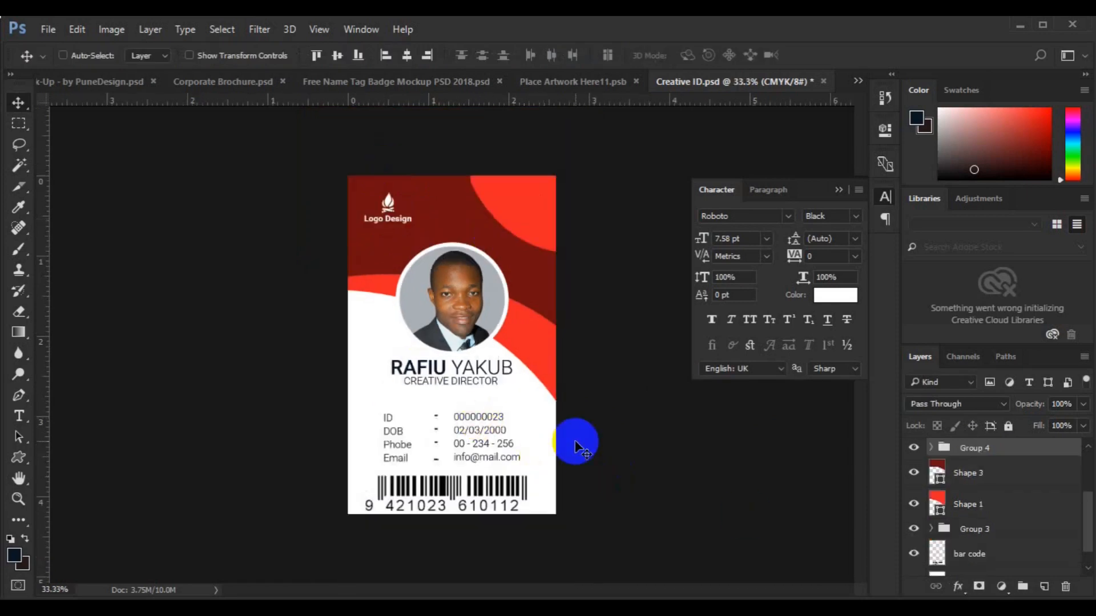